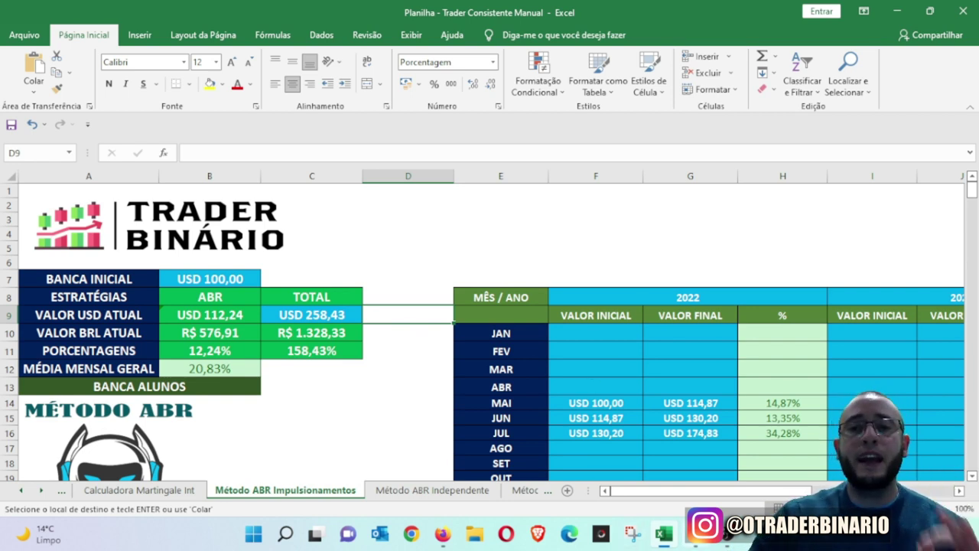
- Switch to Discord from the apps running in the background and dismiss the emoji picker over the bate-papo-geral chat
{"action": "left_click", "coordinate": [800, 536]}
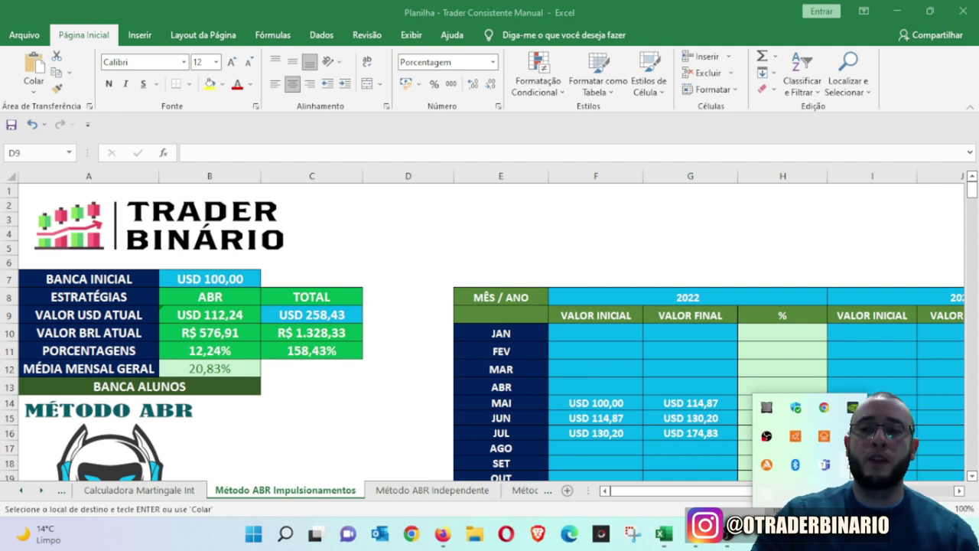
{"action": "left_click", "coordinate": [852, 436]}
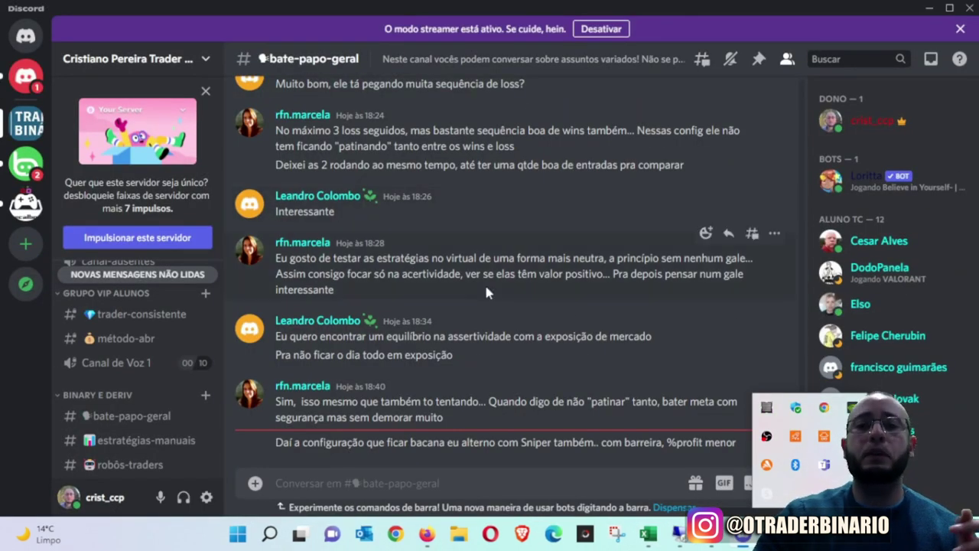
{"action": "left_click", "coordinate": [707, 339]}
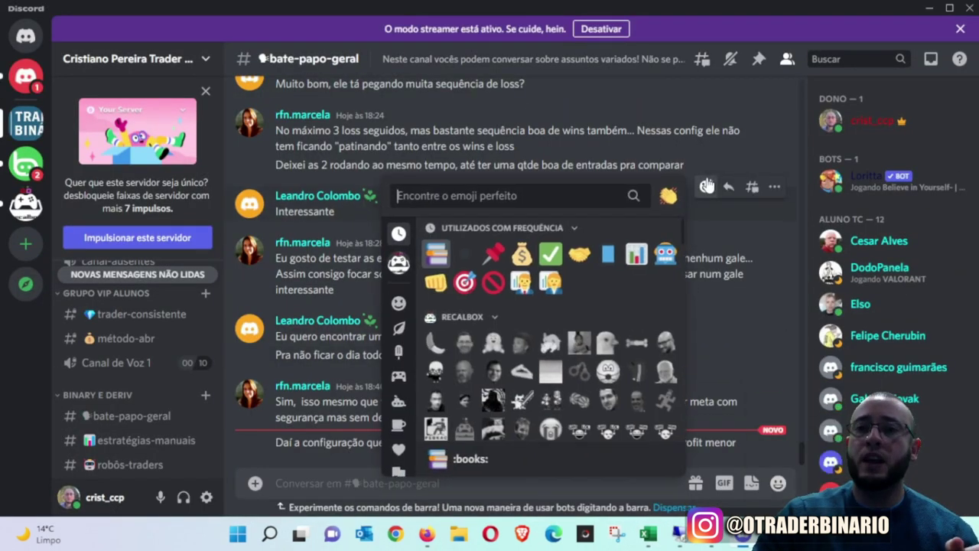
{"action": "left_click", "coordinate": [684, 150]}
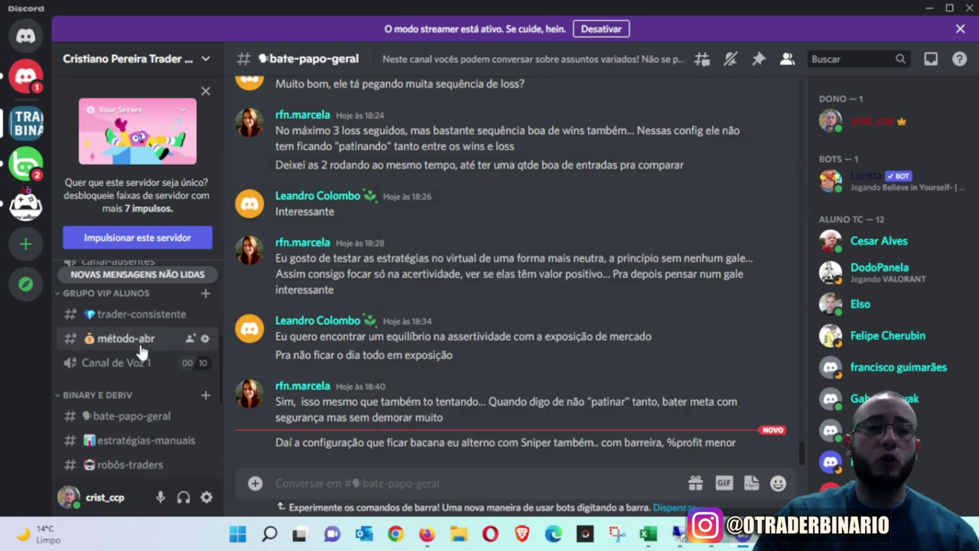
- Open the trader-consistente channel in the VIP student group and review its recent messages and the shared YouTube video post
{"action": "scroll", "coordinate": [140, 348], "scroll_direction": "down", "scroll_amount": 3}
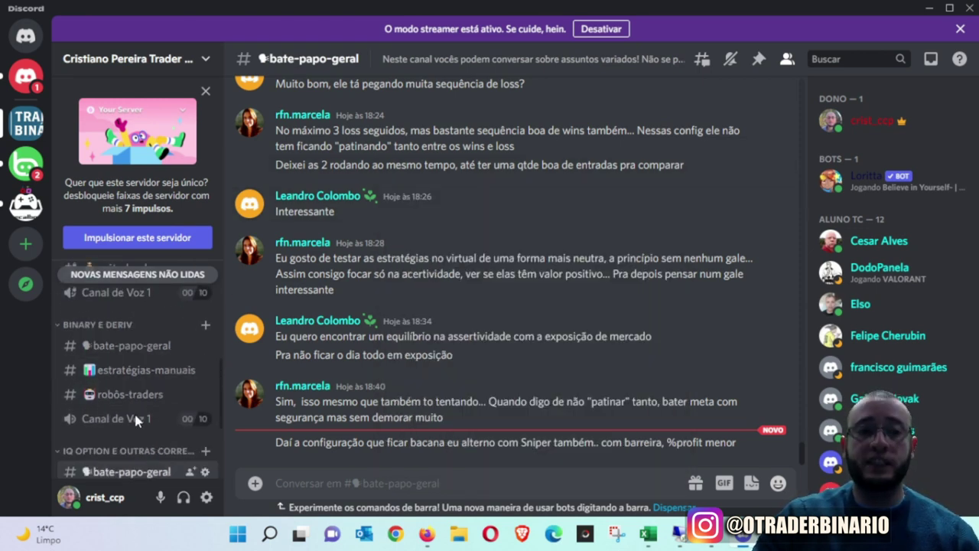
{"action": "scroll", "coordinate": [136, 420], "scroll_direction": "up", "scroll_amount": 4}
{"action": "left_click", "coordinate": [128, 388]}
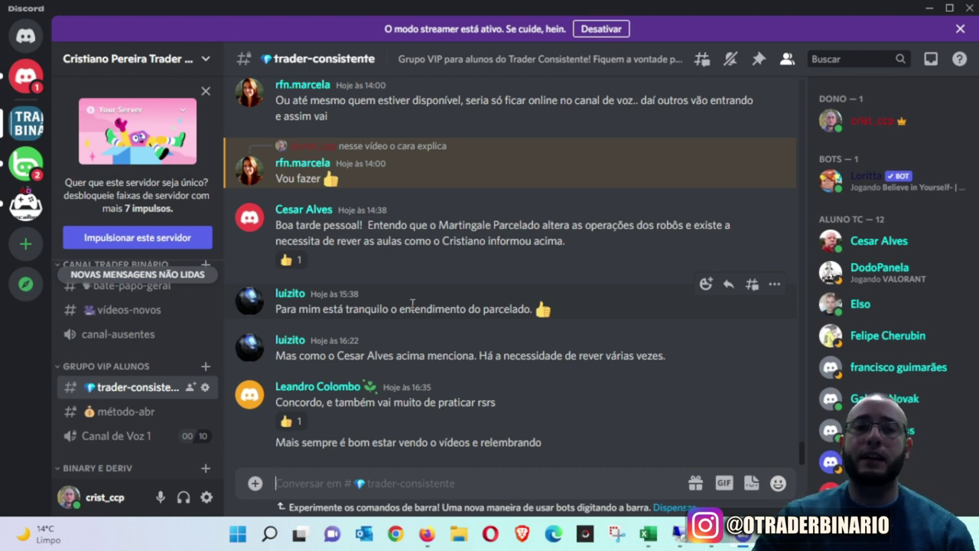
{"action": "scroll", "coordinate": [585, 318], "scroll_direction": "up", "scroll_amount": 3}
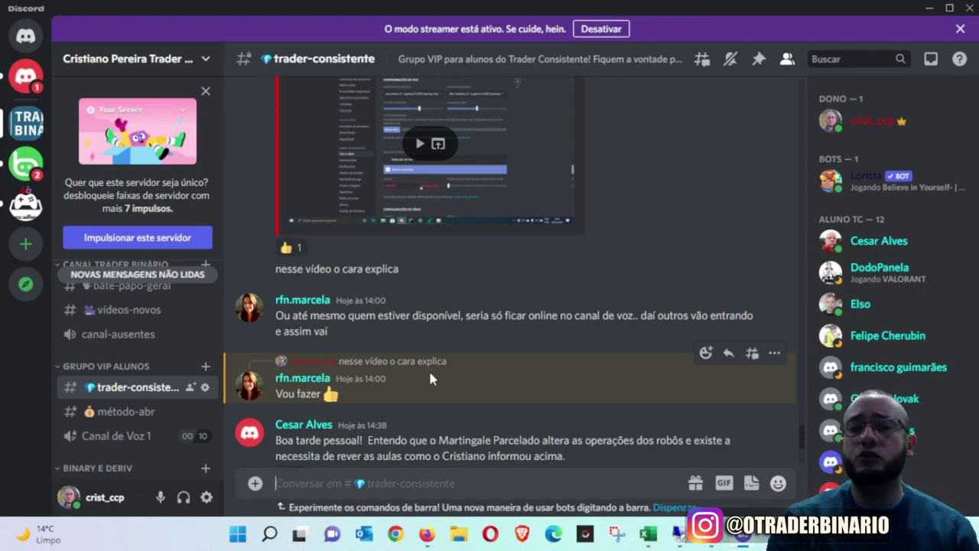
{"action": "scroll", "coordinate": [534, 390], "scroll_direction": "up", "scroll_amount": 6}
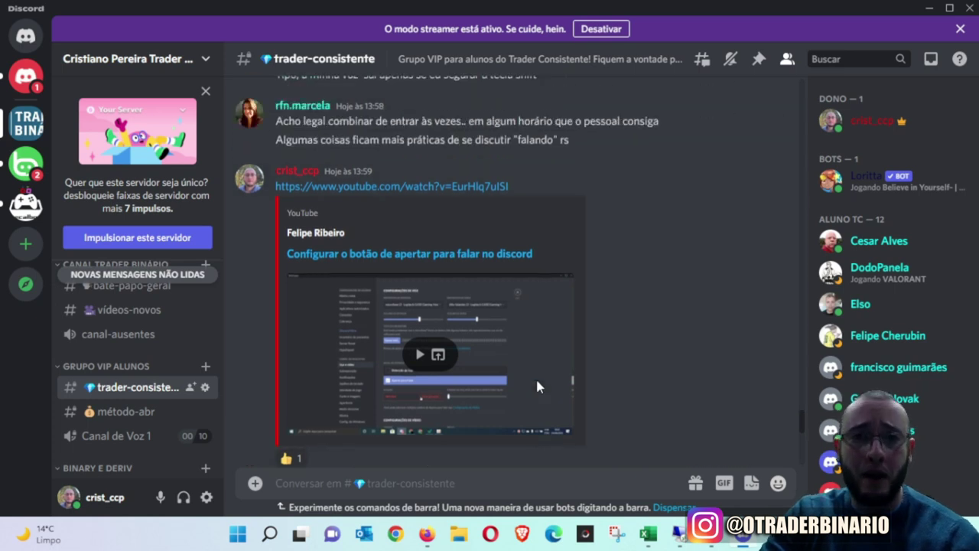
{"action": "scroll", "coordinate": [542, 381], "scroll_direction": "down", "scroll_amount": 8}
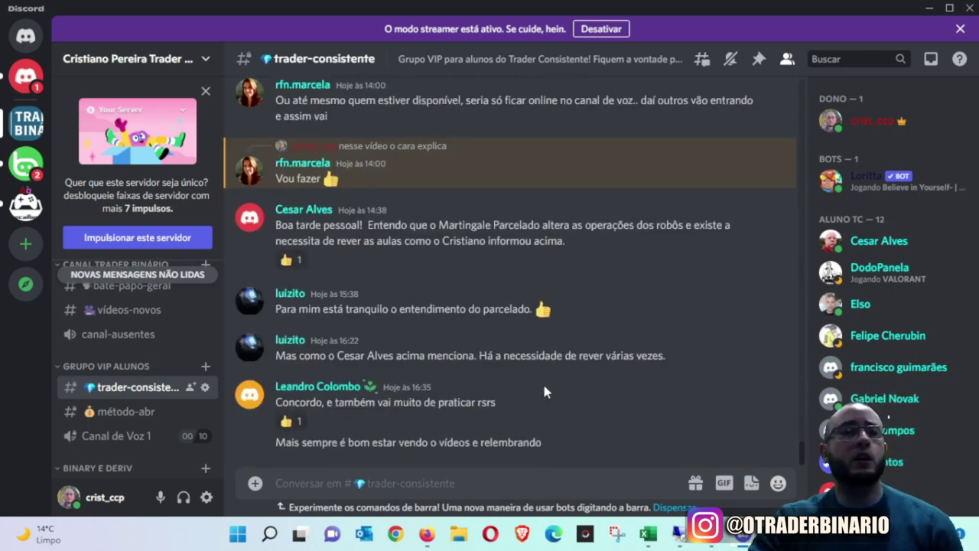
- Open the seja-bem-vindo channel and look through the bot's latest welcome messages
{"action": "left_click", "coordinate": [137, 274]}
{"action": "left_click", "coordinate": [140, 281]}
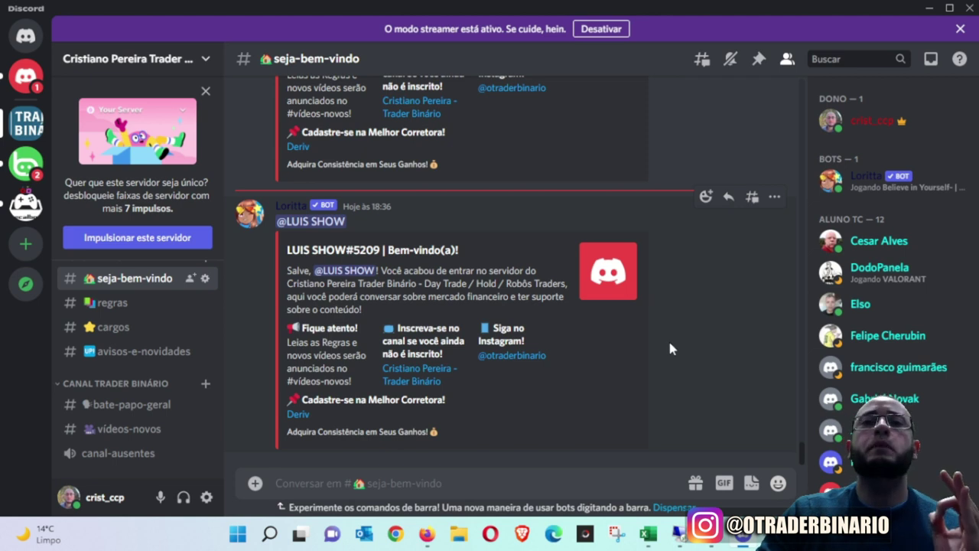
{"action": "scroll", "coordinate": [668, 339], "scroll_direction": "up", "scroll_amount": 5}
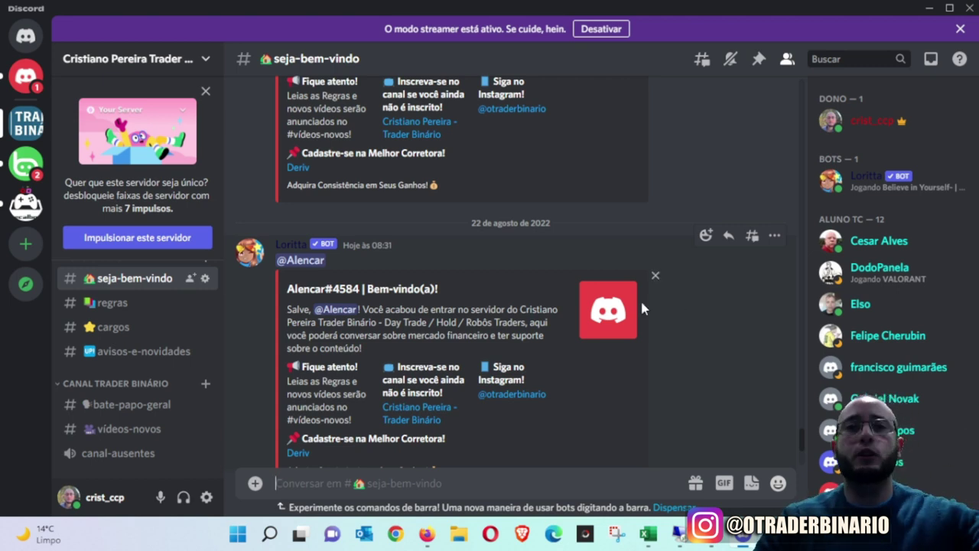
- Switch to the Excel workbook, go to the August rows of Método ABR Impulsionamentos, check the calendar, and select the 15/ago result in column C
{"action": "left_click", "coordinate": [645, 536]}
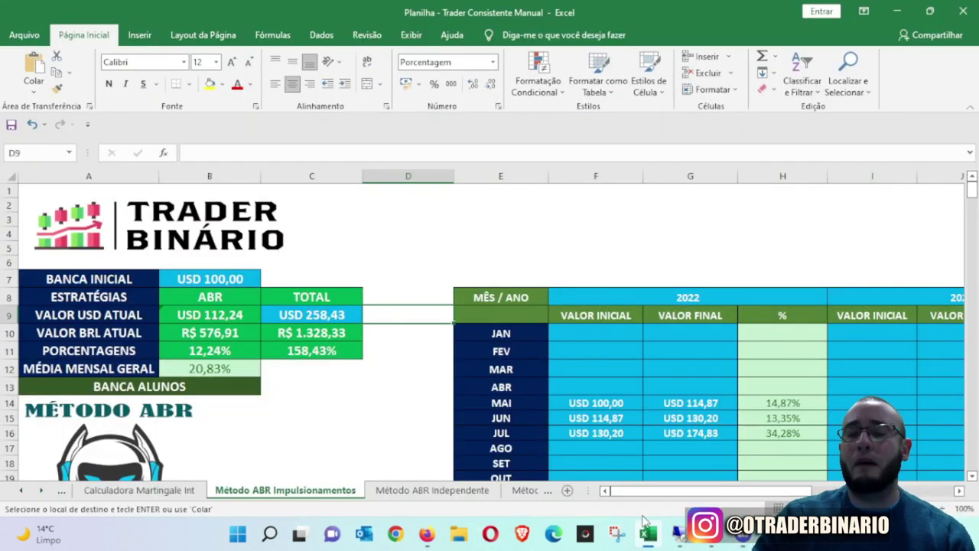
{"action": "left_click", "coordinate": [383, 390]}
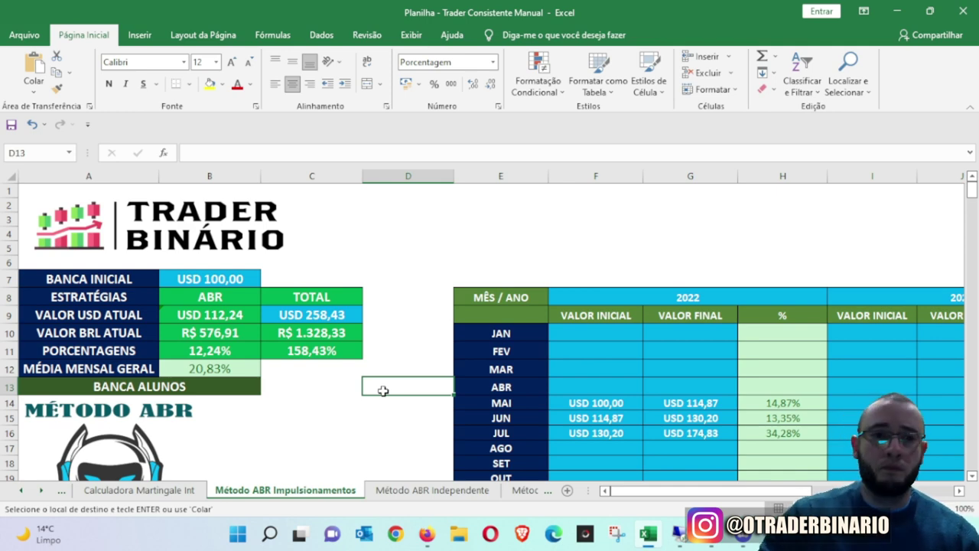
{"action": "scroll", "coordinate": [382, 390], "scroll_direction": "down", "scroll_amount": 11}
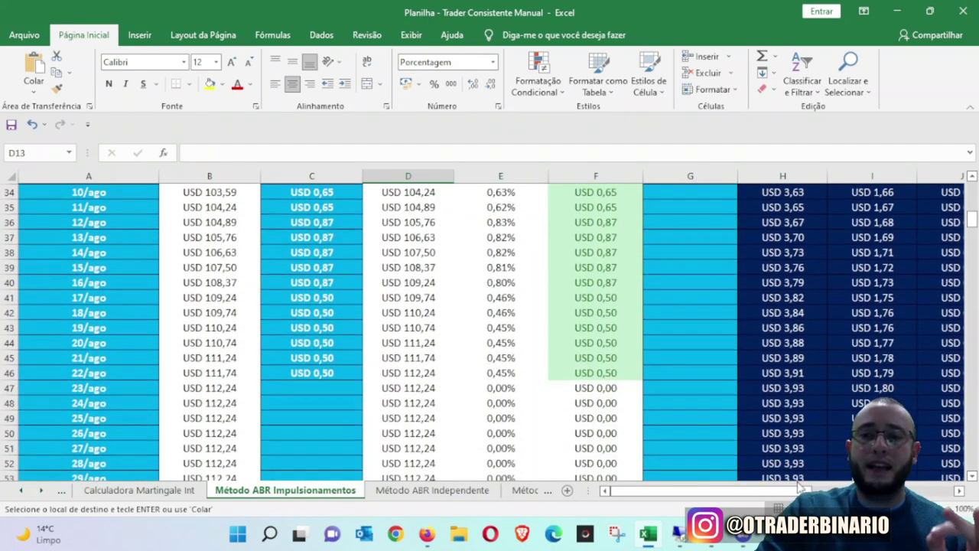
{"action": "key", "text": "super+n"}
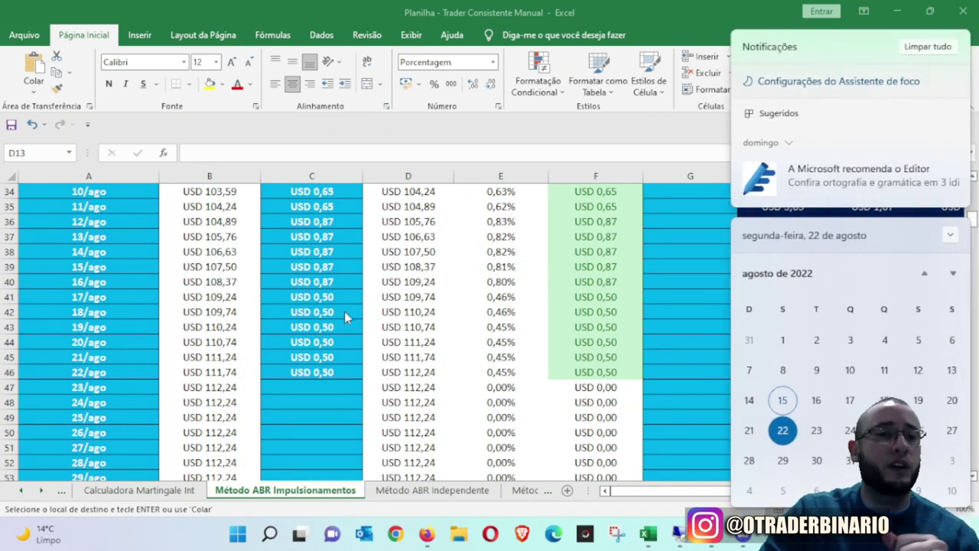
{"action": "left_click", "coordinate": [278, 303]}
{"action": "left_click", "coordinate": [306, 267]}
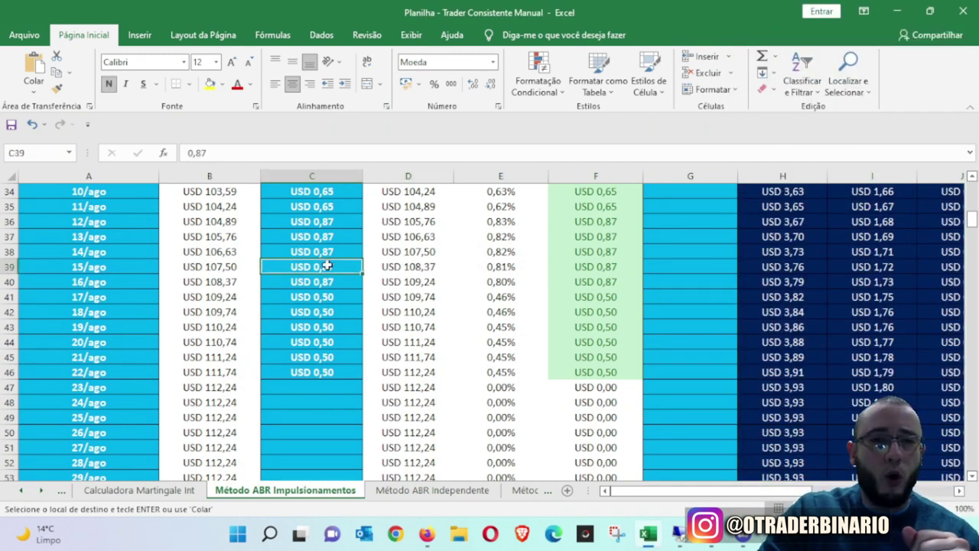
- Select the daily percentages E39:E46 and the USD profits F39:F46 to review the results from 15/ago to 22/ago
{"action": "left_click", "coordinate": [496, 267]}
{"action": "left_click_drag", "start_coordinate": [496, 266], "coordinate": [518, 374]}
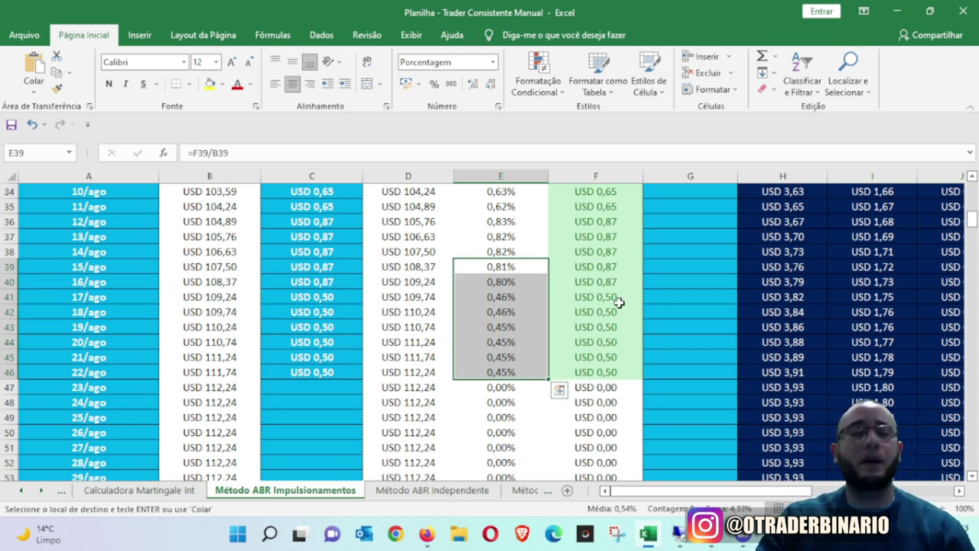
{"action": "left_click_drag", "start_coordinate": [601, 266], "coordinate": [603, 368]}
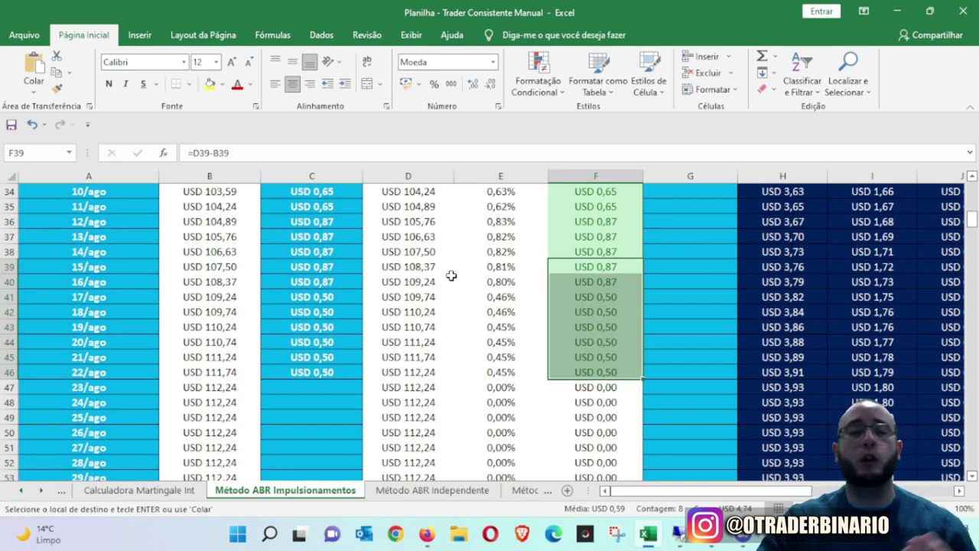
{"action": "left_click", "coordinate": [501, 267]}
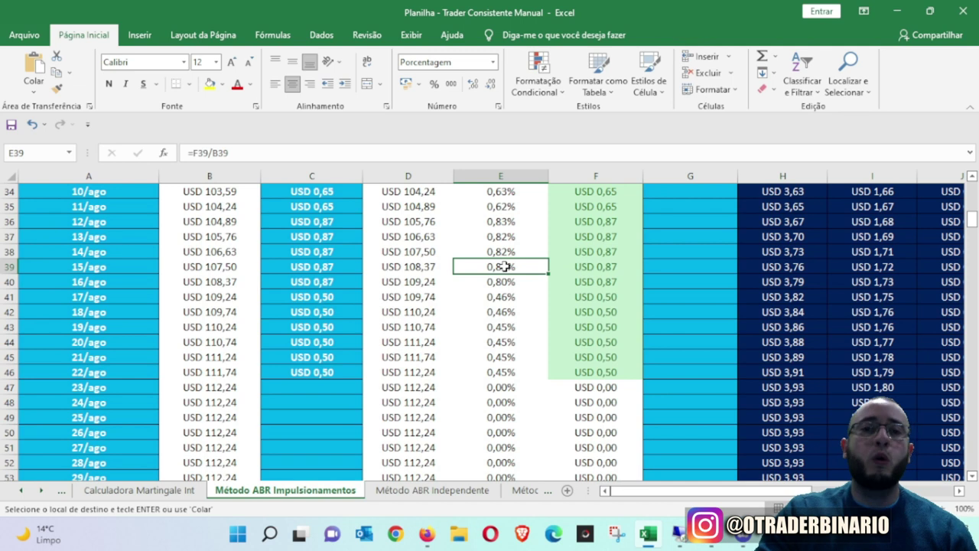
{"action": "left_click_drag", "start_coordinate": [502, 270], "coordinate": [504, 373]}
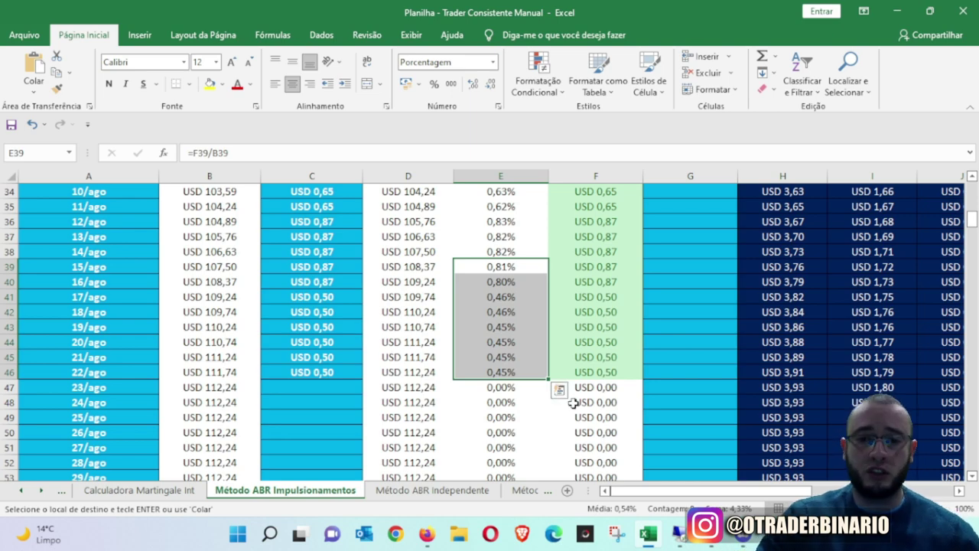
- Switch to the remote desktop session and examine the M2, M3 and M5 timeframe panels on the plataforma-abr page
{"action": "left_click", "coordinate": [676, 535]}
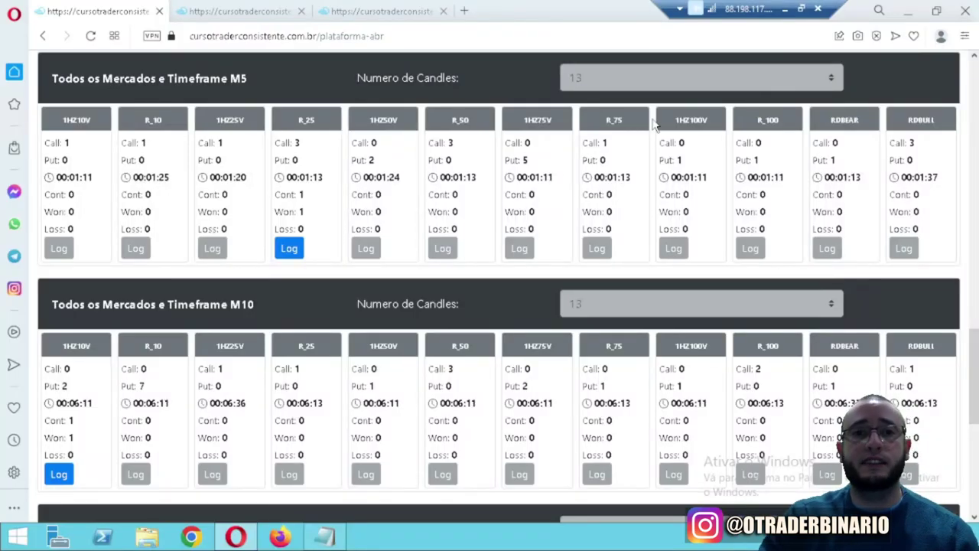
{"action": "scroll", "coordinate": [505, 288], "scroll_direction": "up", "scroll_amount": 10}
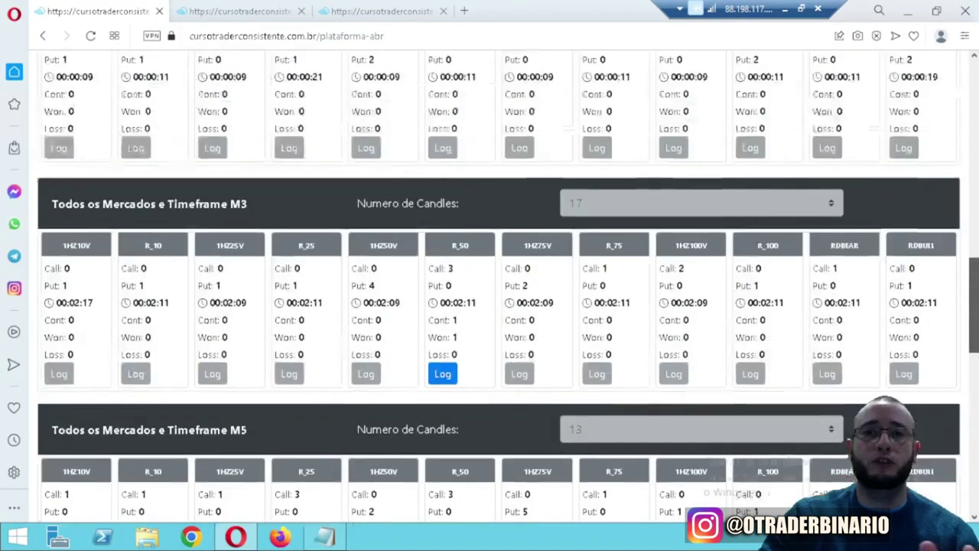
{"action": "scroll", "coordinate": [498, 288], "scroll_direction": "up", "scroll_amount": 2}
{"action": "scroll", "coordinate": [499, 288], "scroll_direction": "down", "scroll_amount": 5}
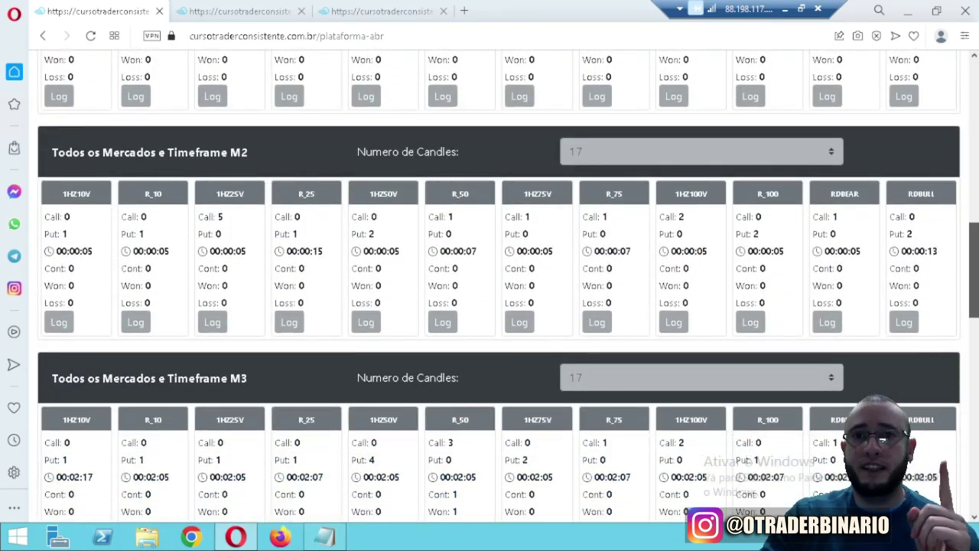
{"action": "scroll", "coordinate": [499, 287], "scroll_direction": "up", "scroll_amount": 3}
{"action": "left_click_drag", "start_coordinate": [974, 279], "coordinate": [976, 307]}
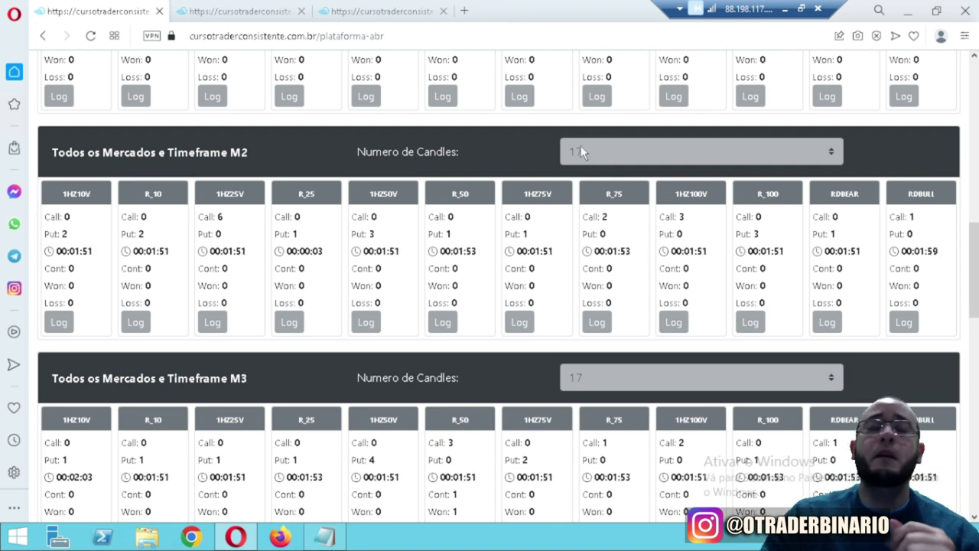
{"action": "left_click_drag", "start_coordinate": [974, 303], "coordinate": [975, 339]}
{"action": "scroll", "coordinate": [975, 340], "scroll_direction": "down", "scroll_amount": 2}
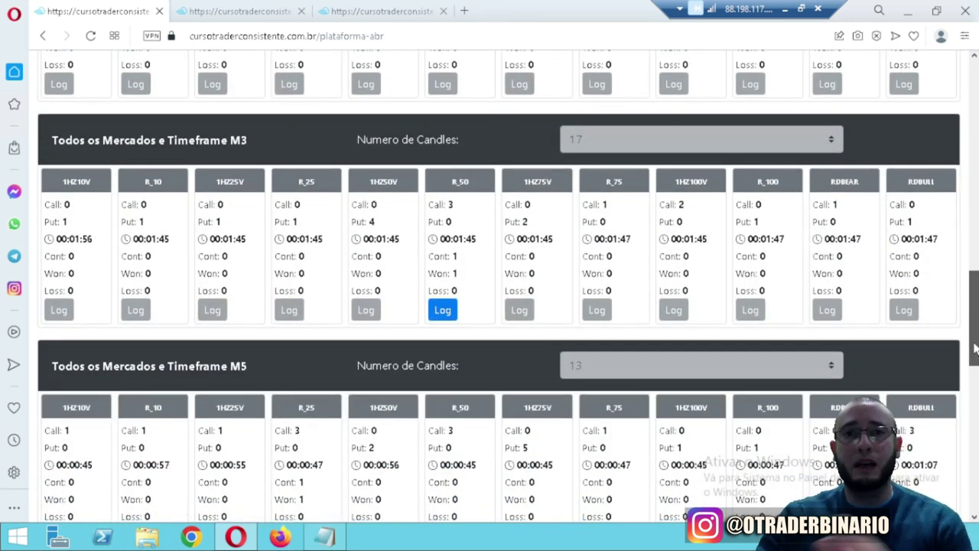
{"action": "scroll", "coordinate": [975, 349], "scroll_direction": "down", "scroll_amount": 1}
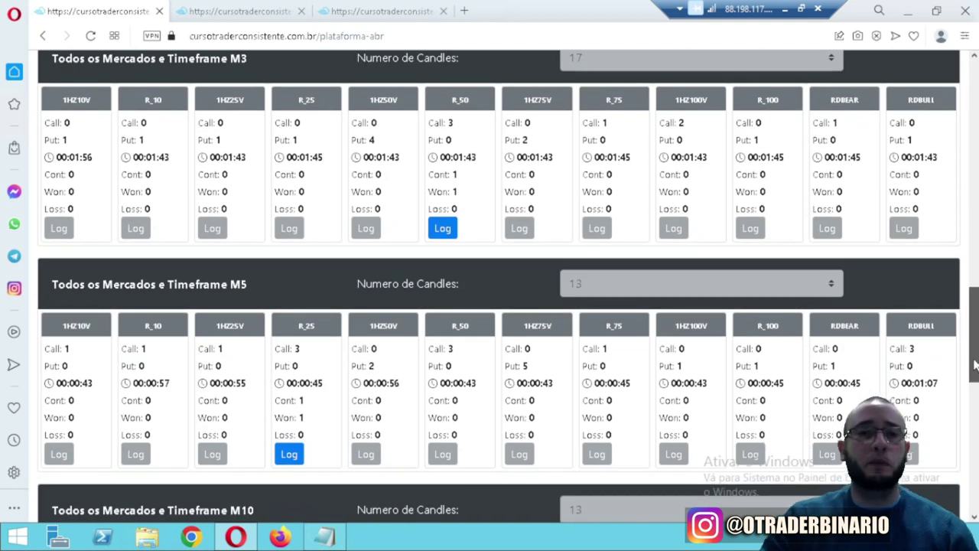
- View the trade log of market 1HZ10V in the Timeframe M10 panel, then close it
{"action": "scroll", "coordinate": [542, 306], "scroll_direction": "down", "scroll_amount": 1}
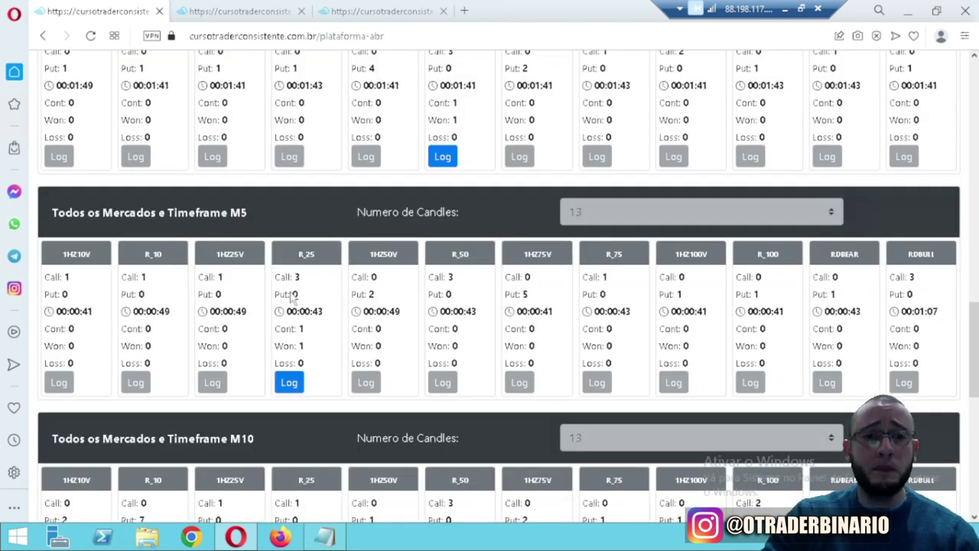
{"action": "scroll", "coordinate": [289, 298], "scroll_direction": "down", "scroll_amount": 3}
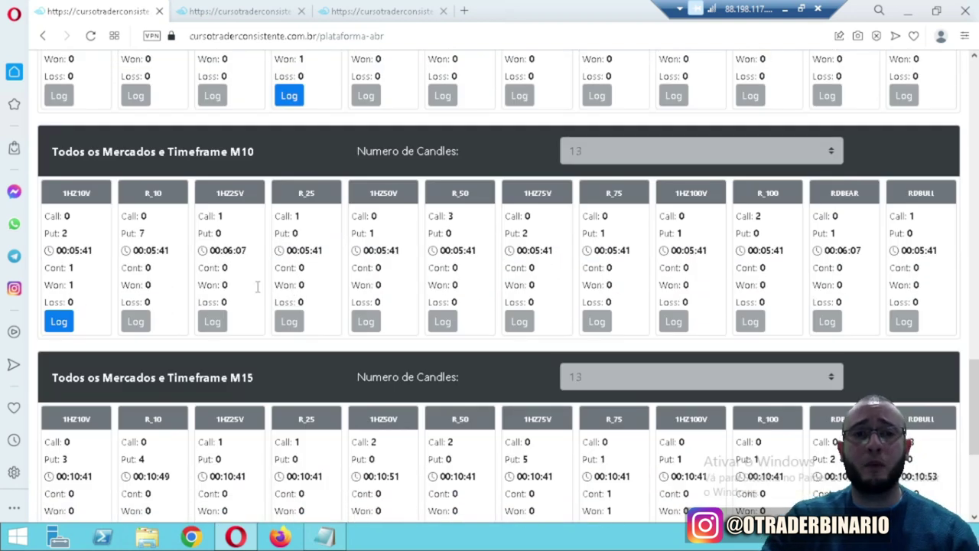
{"action": "left_click", "coordinate": [61, 322]}
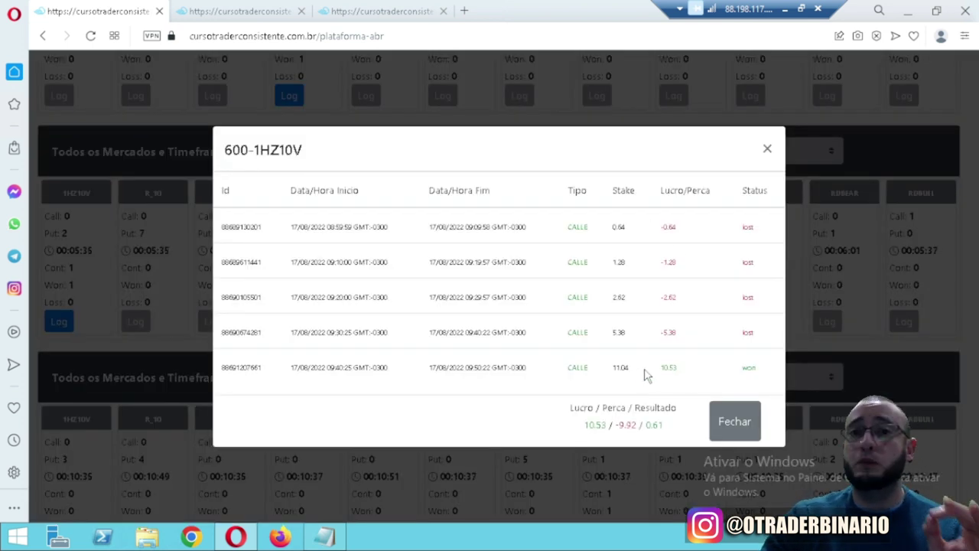
{"action": "left_click", "coordinate": [734, 422]}
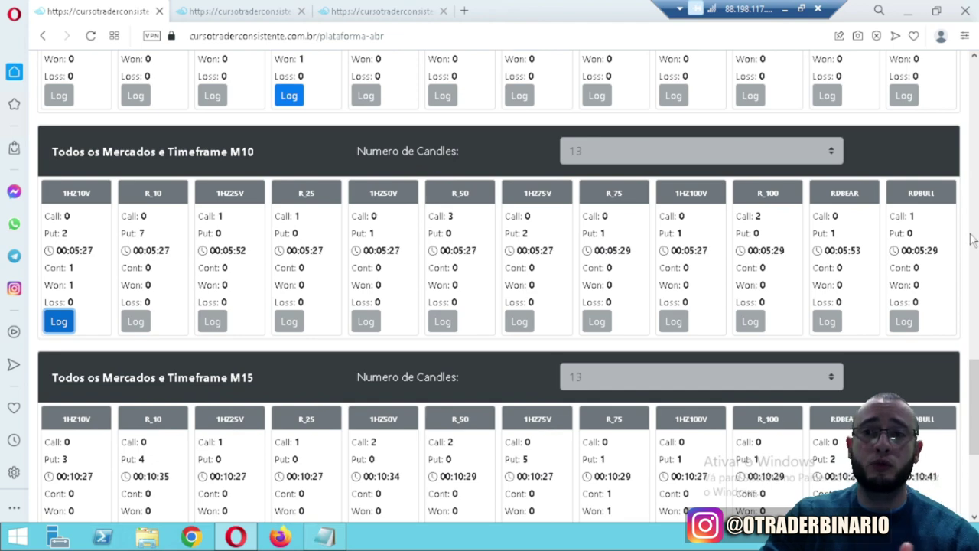
- Check the contracts and wins in the M15 and M30 timeframe panels, then return to the M2 and M3 panels
{"action": "left_click_drag", "start_coordinate": [975, 413], "coordinate": [976, 472]}
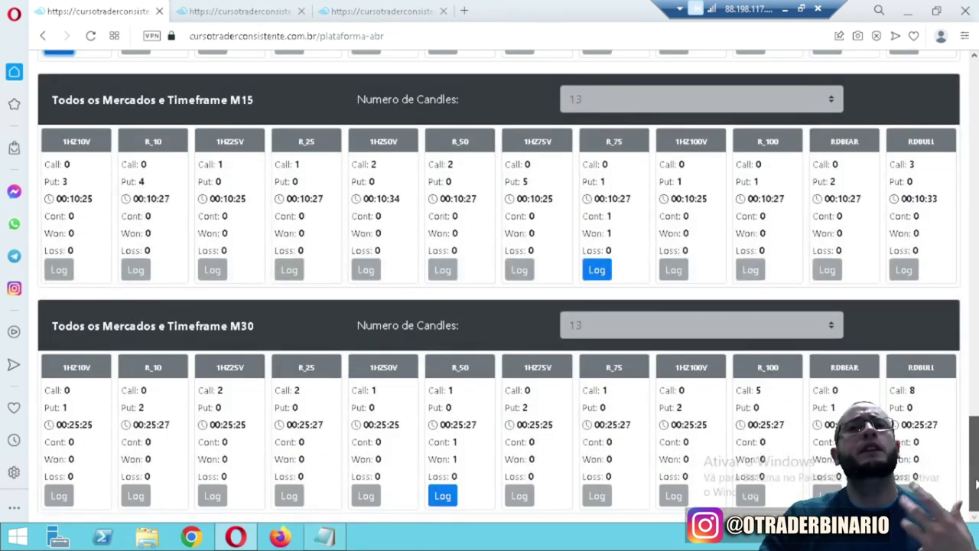
{"action": "scroll", "coordinate": [454, 197], "scroll_direction": "up", "scroll_amount": 5}
{"action": "scroll", "coordinate": [454, 200], "scroll_direction": "down", "scroll_amount": 5}
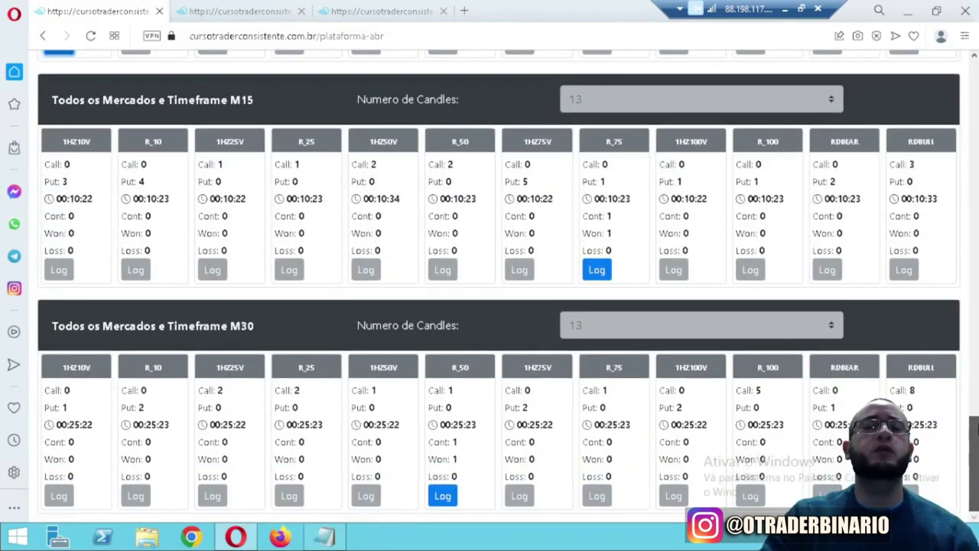
{"action": "scroll", "coordinate": [454, 199], "scroll_direction": "up", "scroll_amount": 3}
{"action": "left_click_drag", "start_coordinate": [975, 376], "coordinate": [976, 255]}
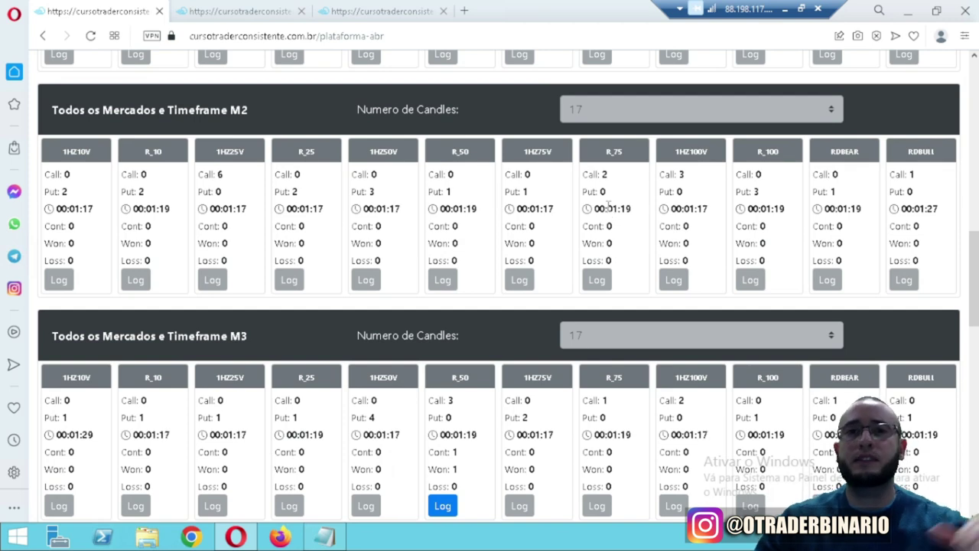
- Minimize the remote session to return to the Excel workbook and select the 18/ago percentage in cell E42
{"action": "left_click", "coordinate": [784, 14]}
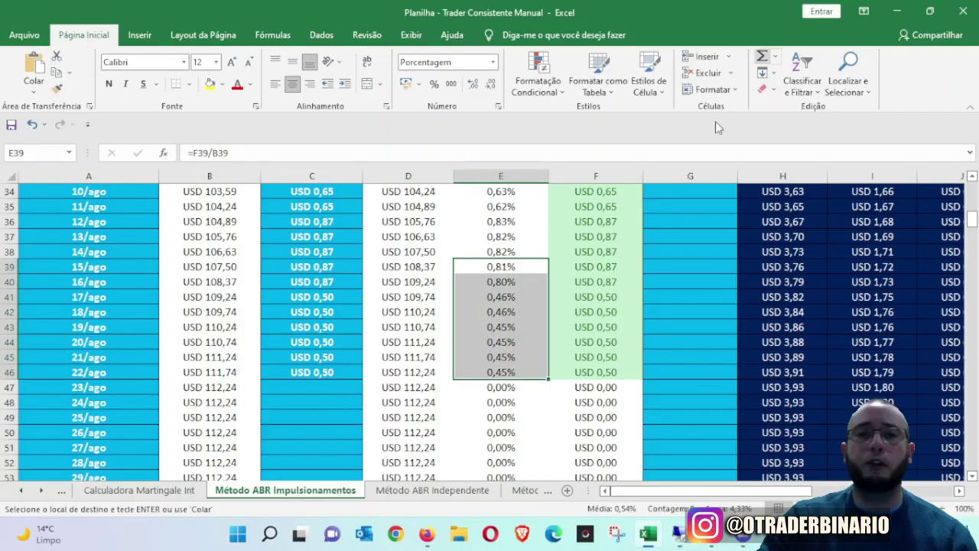
{"action": "left_click", "coordinate": [507, 311]}
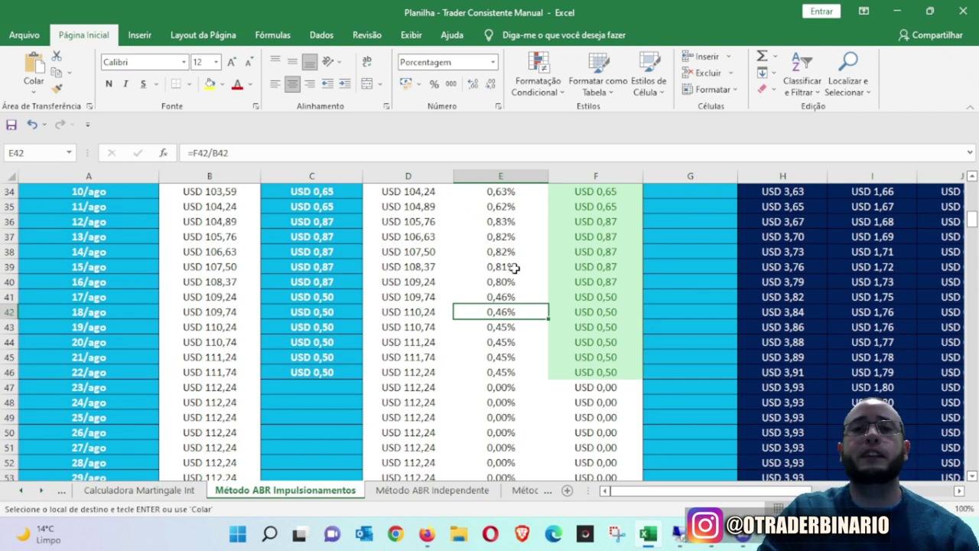
- Open the Gerenciamento Bots sheet of the workbook
{"action": "scroll", "coordinate": [504, 372], "scroll_direction": "up", "scroll_amount": 5}
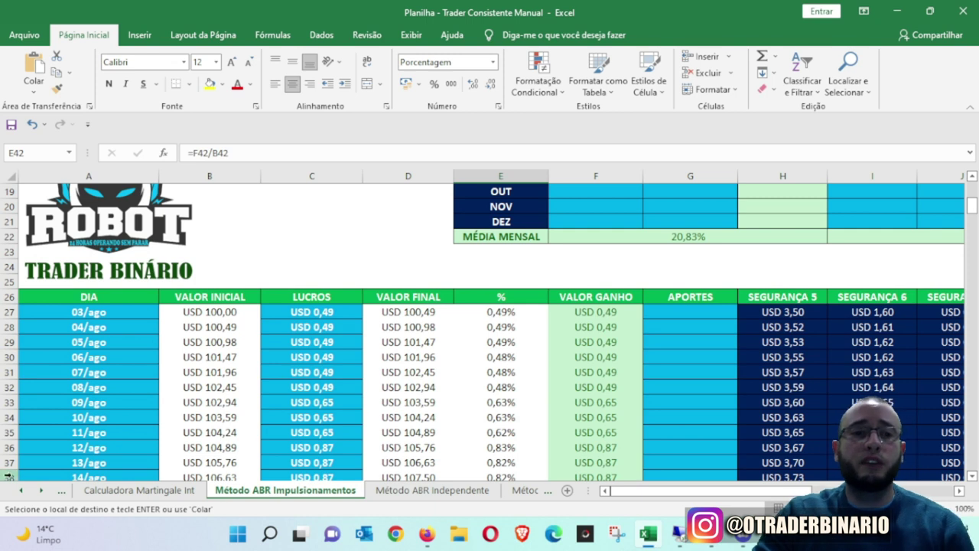
{"action": "left_click", "coordinate": [41, 492]}
{"action": "left_click", "coordinate": [41, 492]}
{"action": "left_click", "coordinate": [42, 492]}
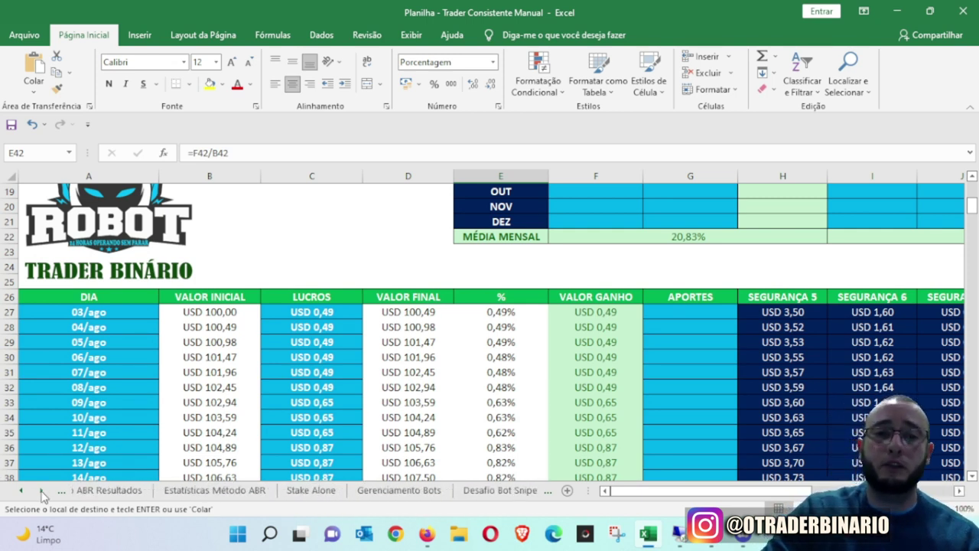
{"action": "left_click", "coordinate": [42, 493]}
{"action": "left_click", "coordinate": [194, 490]}
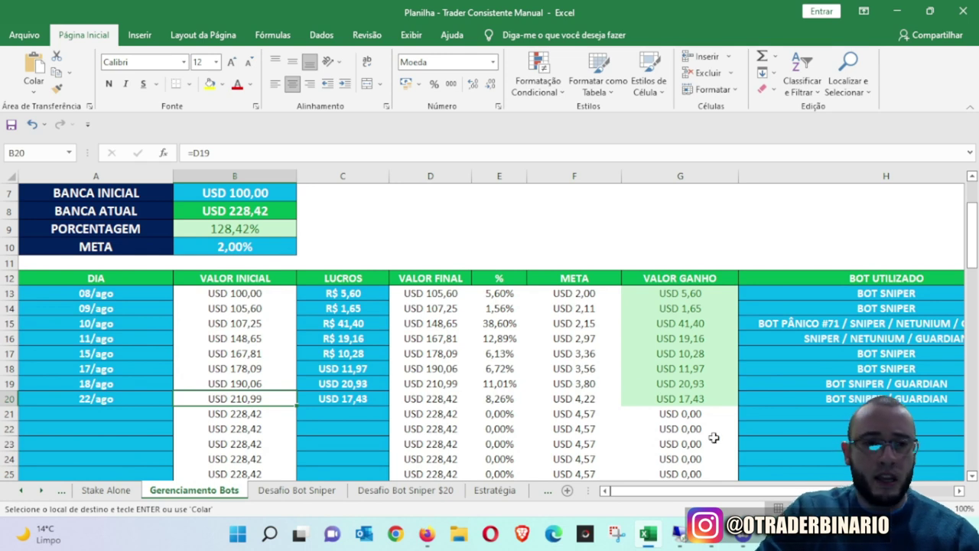
- Highlight the dates 15/ago to 22/ago in the DIA column, then select the 22/ago profit in cell C20
{"action": "key", "text": "Up"}
{"action": "key", "text": "Up"}
{"action": "key", "text": "Up"}
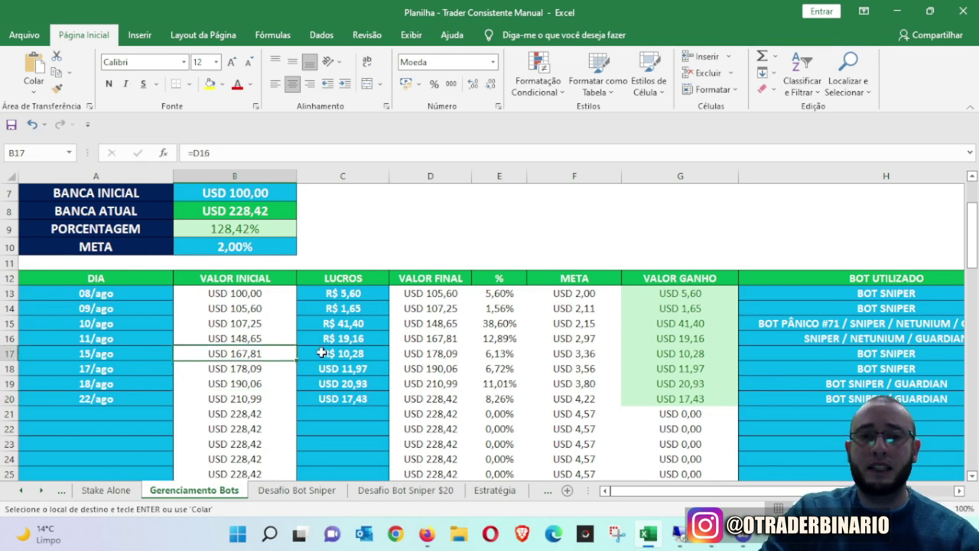
{"action": "left_click_drag", "start_coordinate": [138, 352], "coordinate": [128, 398]}
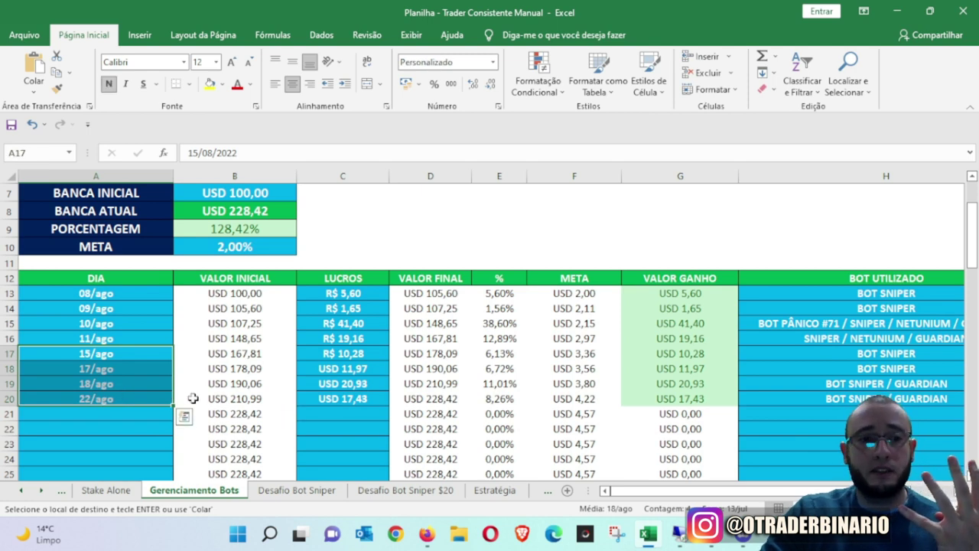
{"action": "left_click", "coordinate": [111, 395]}
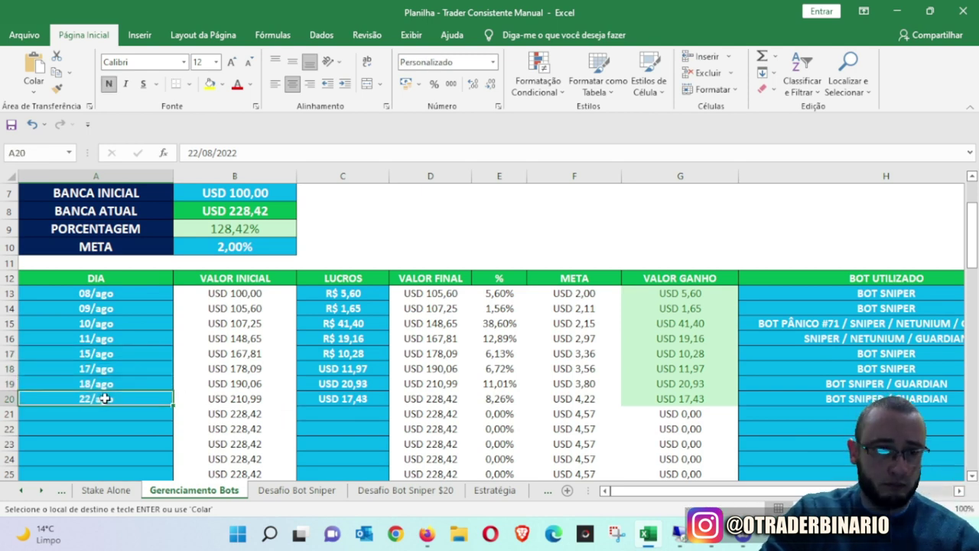
{"action": "left_click", "coordinate": [383, 397]}
- Switch to Firefox, view the Bot Guardian Resumo window on the plataforma-robos page, and highlight its total profit/loss
{"action": "left_click", "coordinate": [427, 533]}
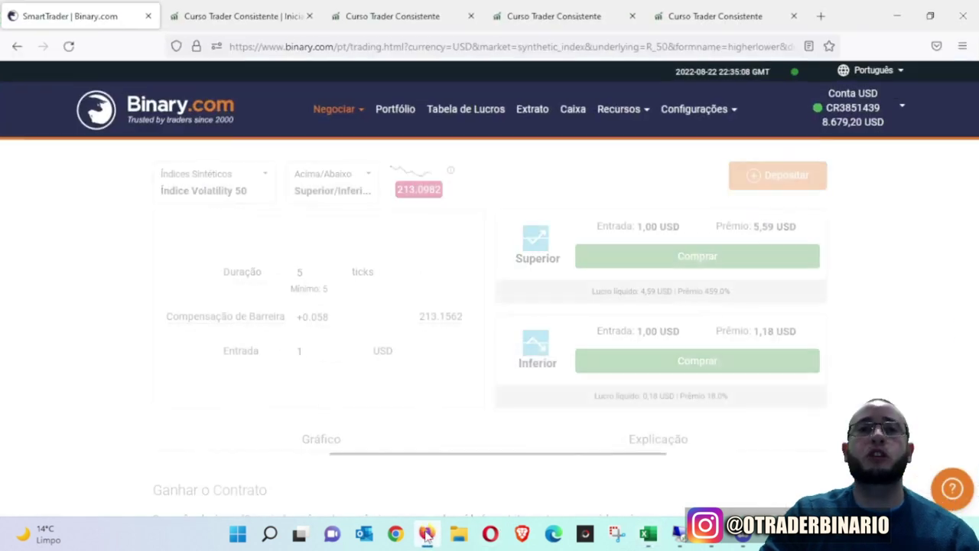
{"action": "left_click", "coordinate": [392, 11]}
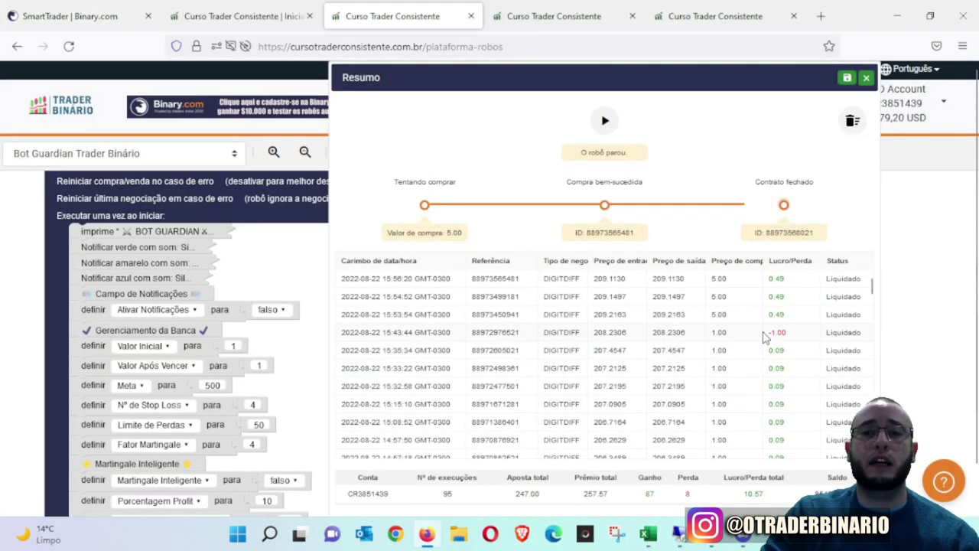
{"action": "left_click_drag", "start_coordinate": [593, 79], "coordinate": [546, 79]}
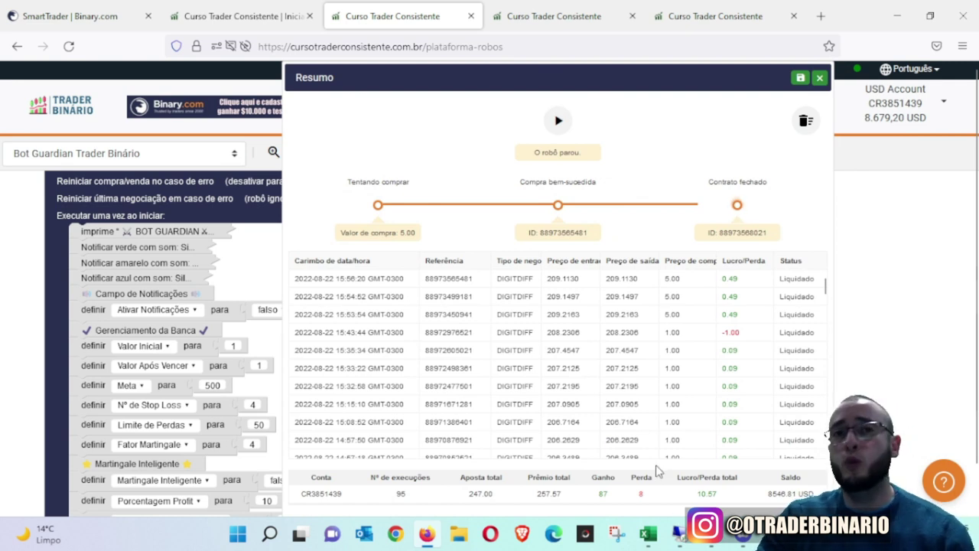
{"action": "left_click_drag", "start_coordinate": [695, 496], "coordinate": [726, 496]}
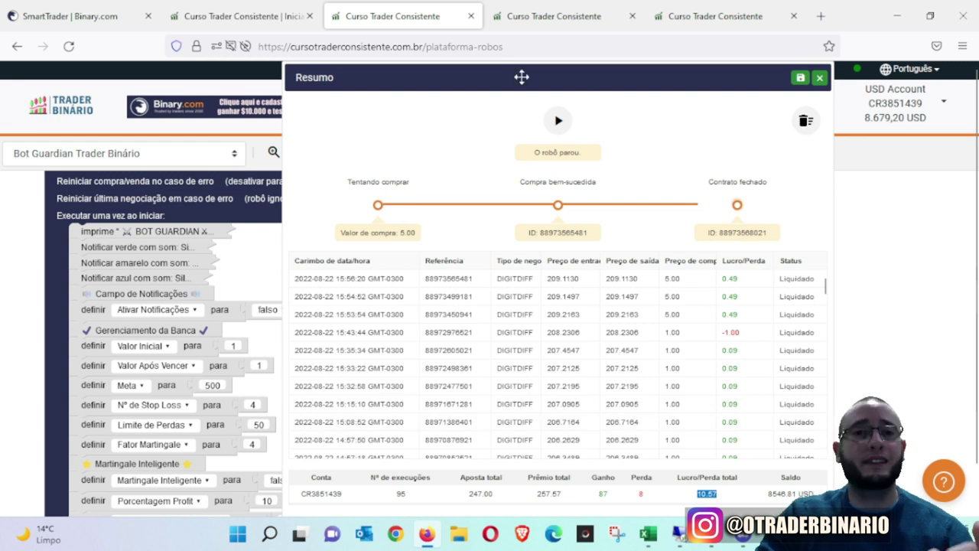
- Move the Resumo window aside and examine the Bot Guardian settings from bank management down to Soros
{"action": "left_click_drag", "start_coordinate": [544, 84], "coordinate": [650, 98]}
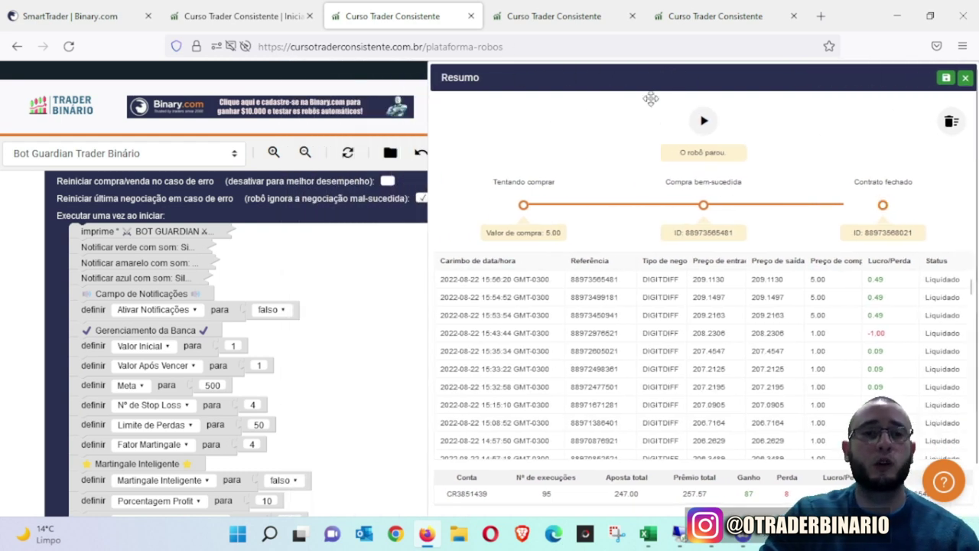
{"action": "left_click_drag", "start_coordinate": [298, 421], "coordinate": [331, 268]}
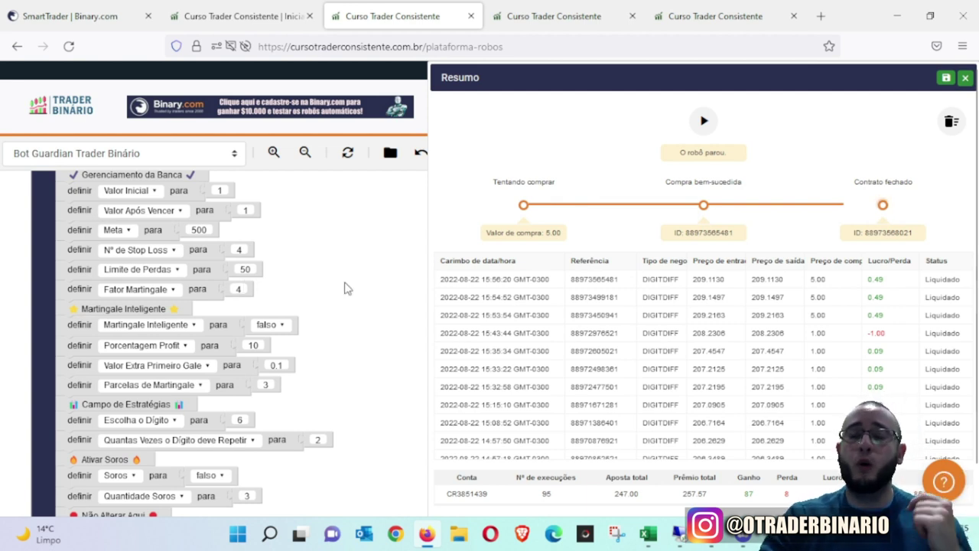
{"action": "scroll", "coordinate": [370, 333], "scroll_direction": "down", "scroll_amount": 2}
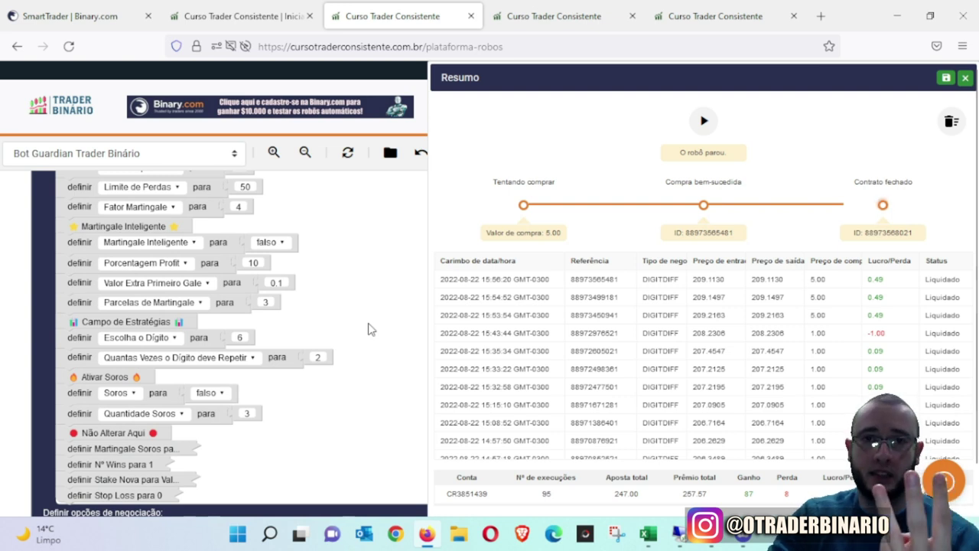
- Inspect the losing trade's purchase price and the profits of the three trades above it, then move the Resumo window off the bot settings
{"action": "left_click_drag", "start_coordinate": [681, 79], "coordinate": [517, 79]}
{"action": "double_click", "coordinate": [653, 332]}
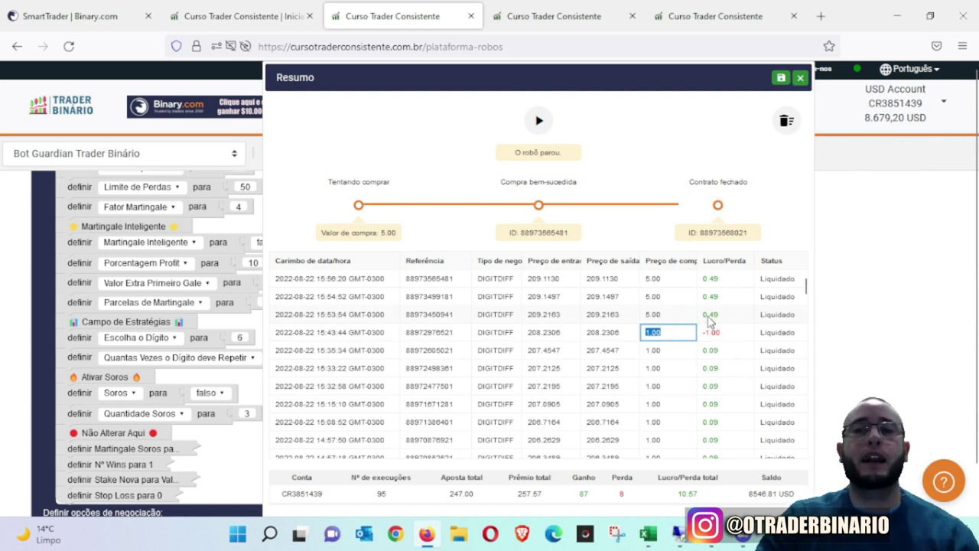
{"action": "left_click", "coordinate": [706, 315]}
{"action": "left_click", "coordinate": [701, 297]}
{"action": "left_click", "coordinate": [704, 280]}
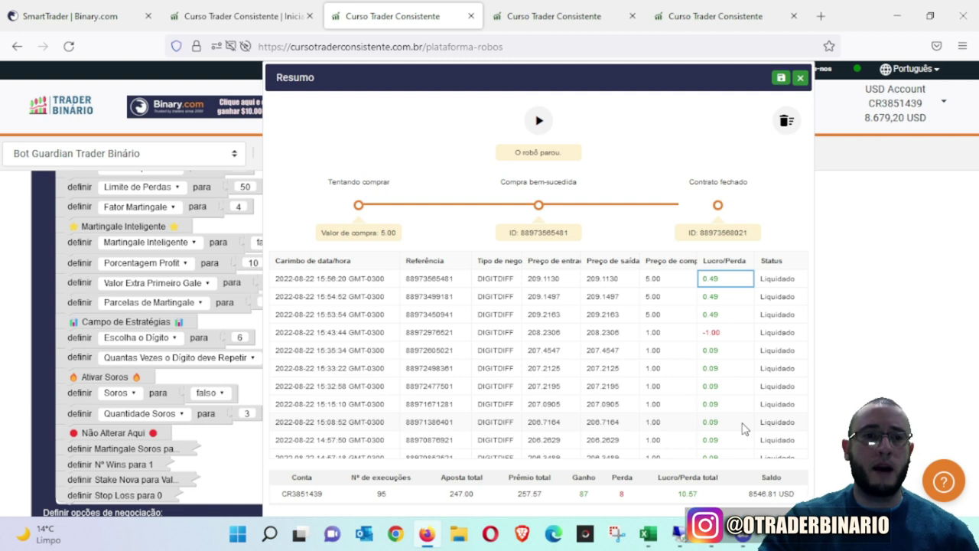
{"action": "left_click_drag", "start_coordinate": [459, 77], "coordinate": [579, 78]}
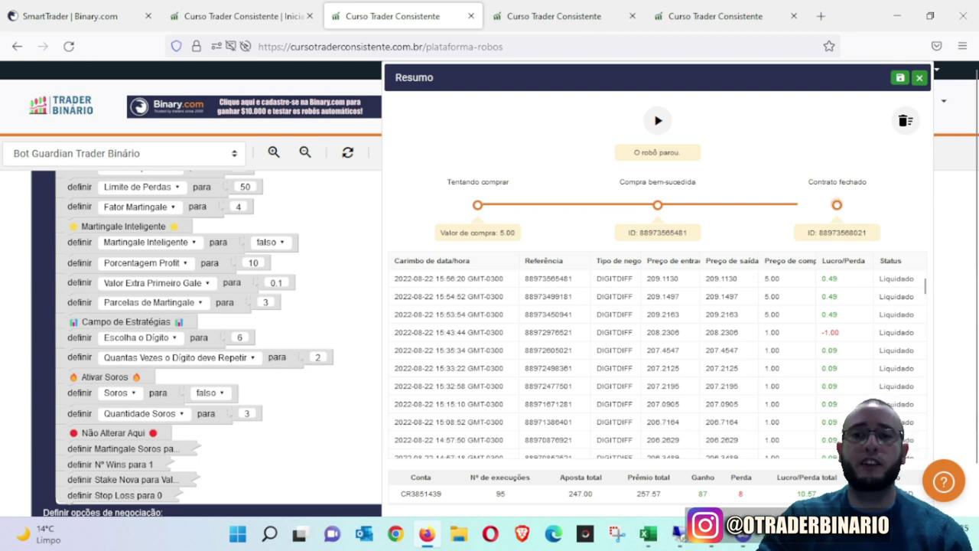
- Switch to the browser tab running Bot Sniper Trader Binário and examine its Martingale and strategy settings, including the upper RSI barrier
{"action": "left_click", "coordinate": [570, 11]}
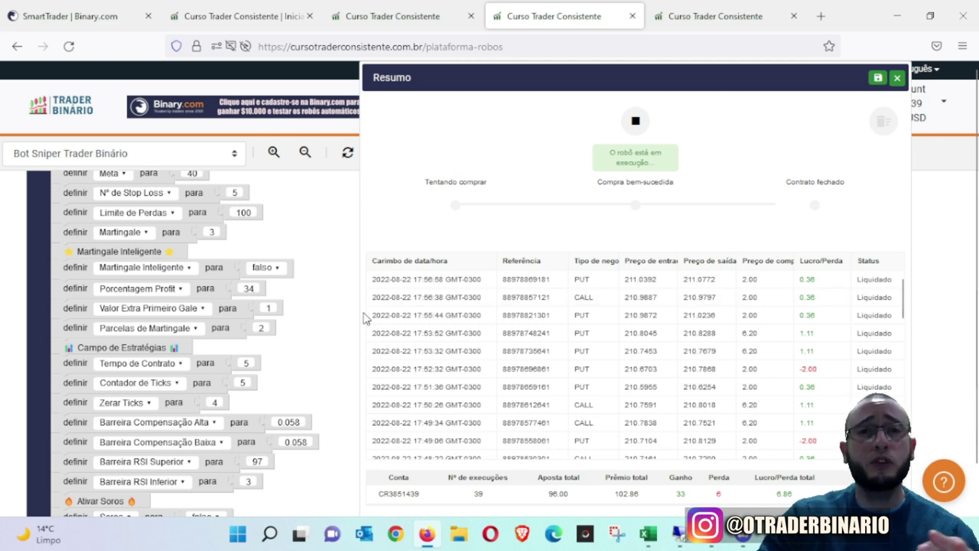
{"action": "scroll", "coordinate": [342, 327], "scroll_direction": "down", "scroll_amount": 2}
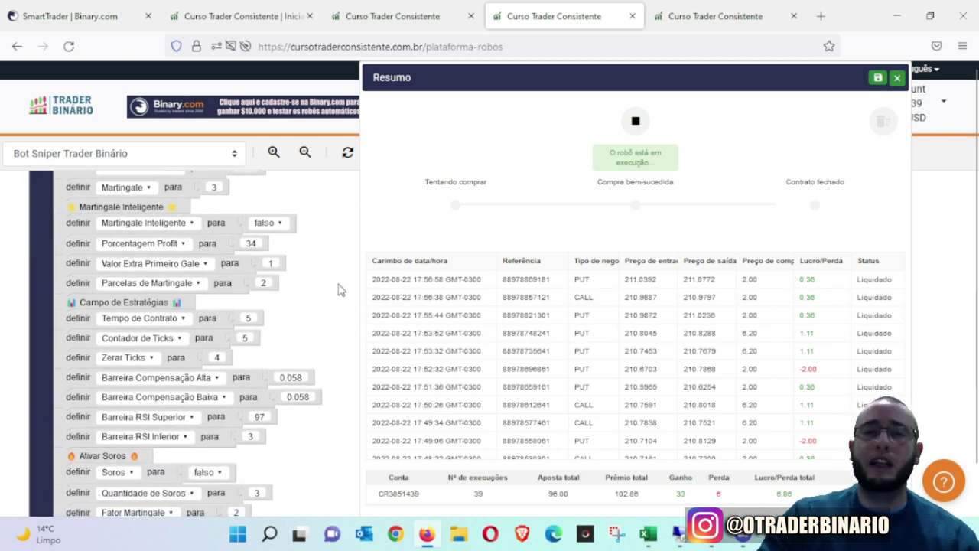
{"action": "left_click", "coordinate": [258, 416]}
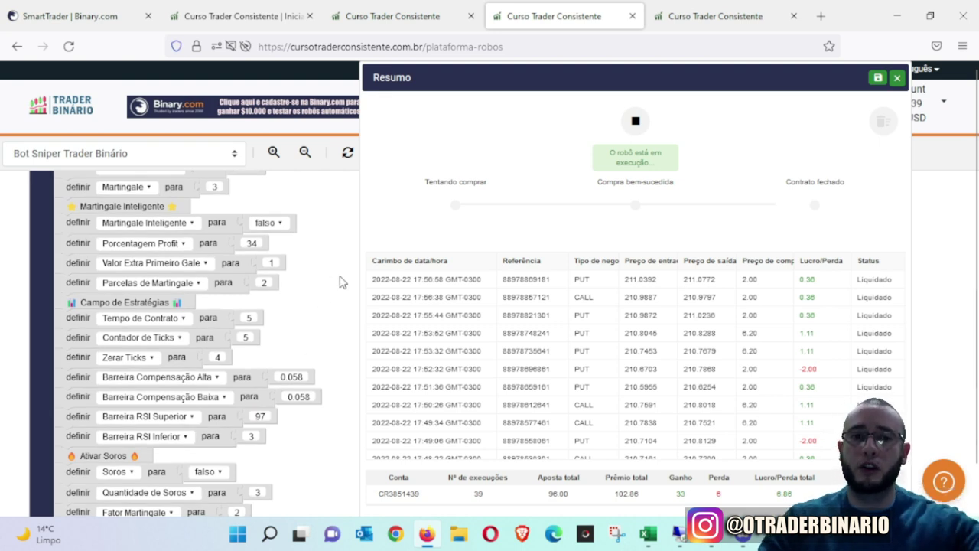
{"action": "scroll", "coordinate": [320, 343], "scroll_direction": "up", "scroll_amount": 1}
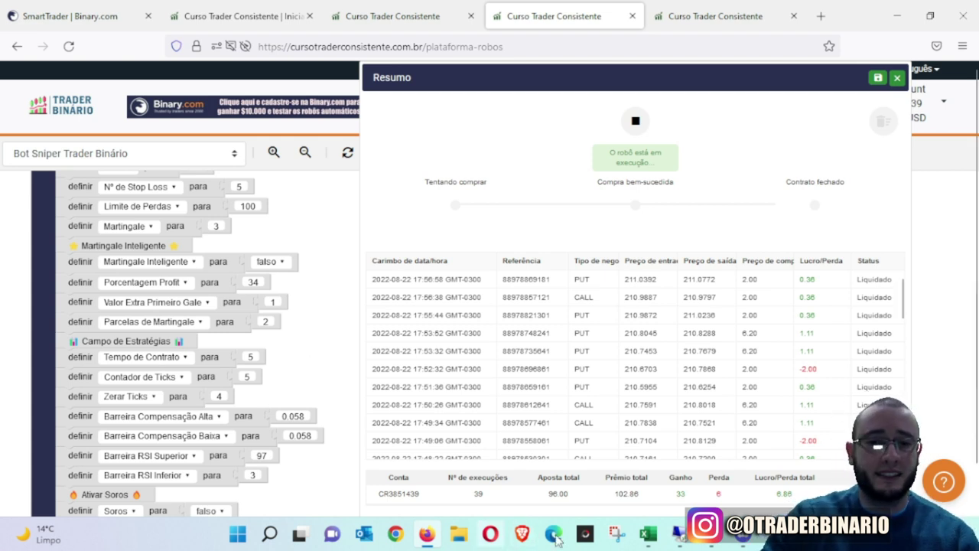
- Return to the Excel workbook and highlight the percentages in E17:E20 and the gains in G17:G20 for 15/ago to 22/ago
{"action": "left_click", "coordinate": [649, 534]}
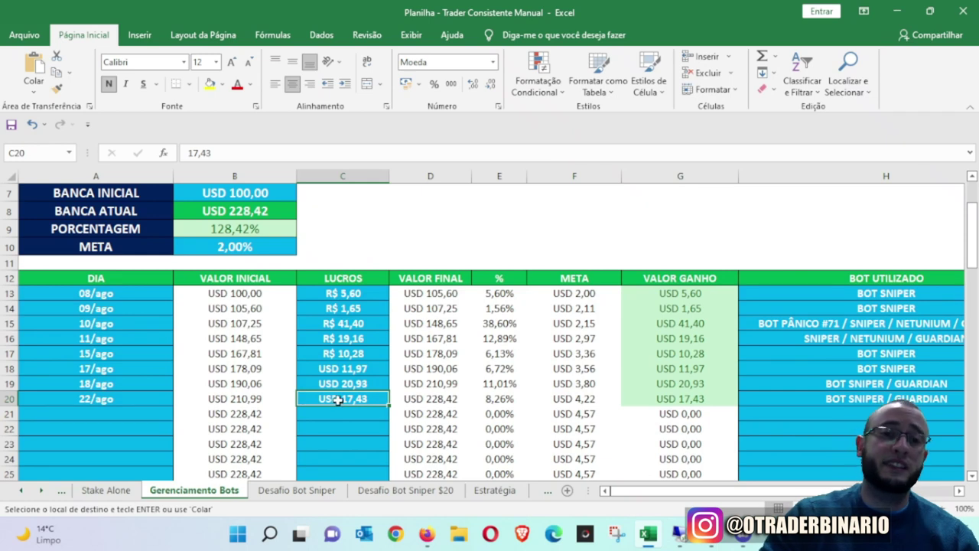
{"action": "left_click", "coordinate": [399, 399]}
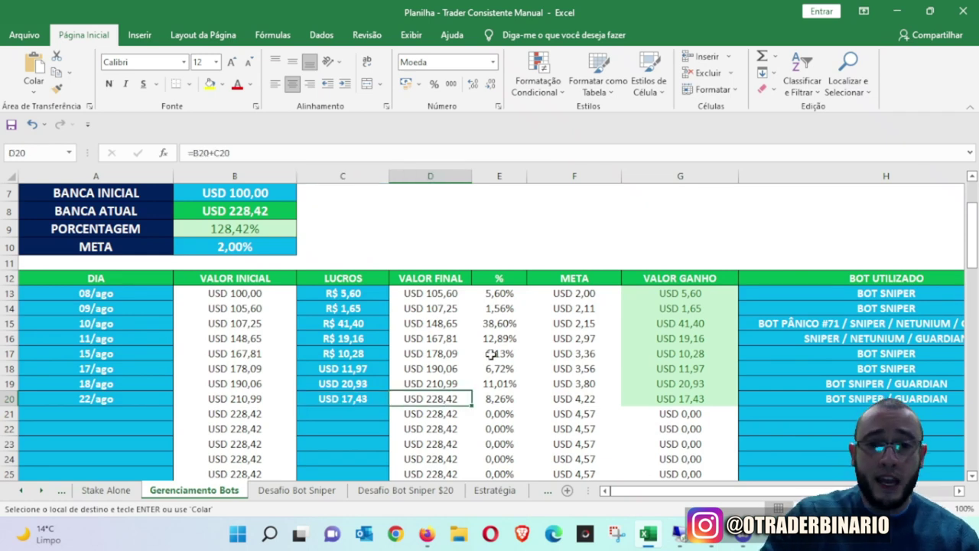
{"action": "left_click_drag", "start_coordinate": [496, 353], "coordinate": [498, 398]}
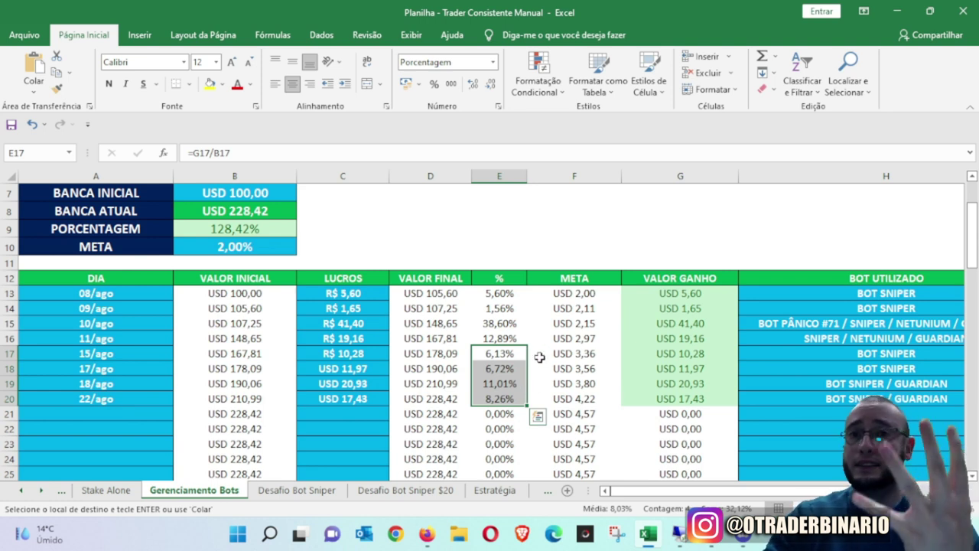
{"action": "left_click_drag", "start_coordinate": [670, 355], "coordinate": [673, 398]}
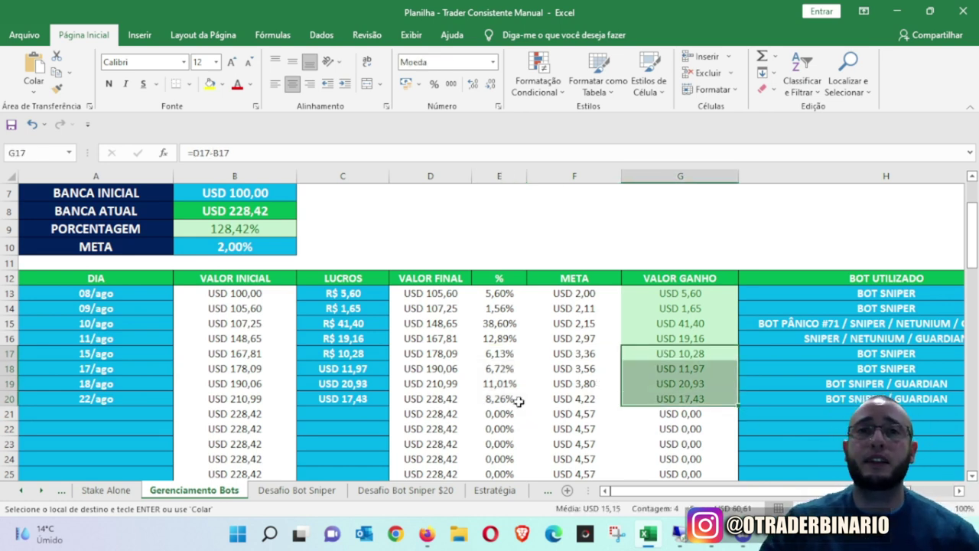
{"action": "scroll", "coordinate": [519, 401], "scroll_direction": "up", "scroll_amount": 1}
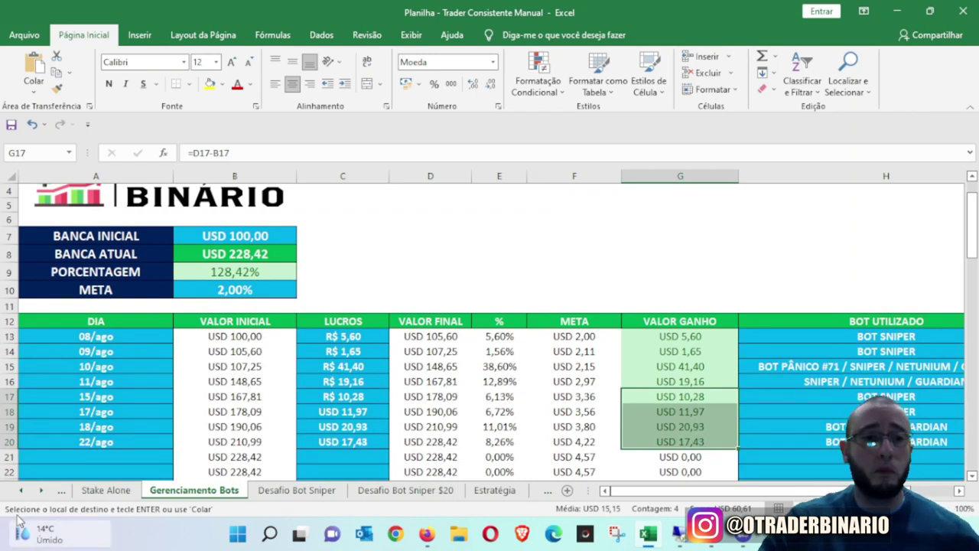
- Open the Agosto sheet among the monthly sheets
{"action": "left_click", "coordinate": [40, 490]}
{"action": "left_click", "coordinate": [41, 490]}
{"action": "left_click", "coordinate": [40, 491]}
{"action": "left_click", "coordinate": [41, 491]}
{"action": "left_click", "coordinate": [40, 491]}
{"action": "left_click", "coordinate": [413, 490]}
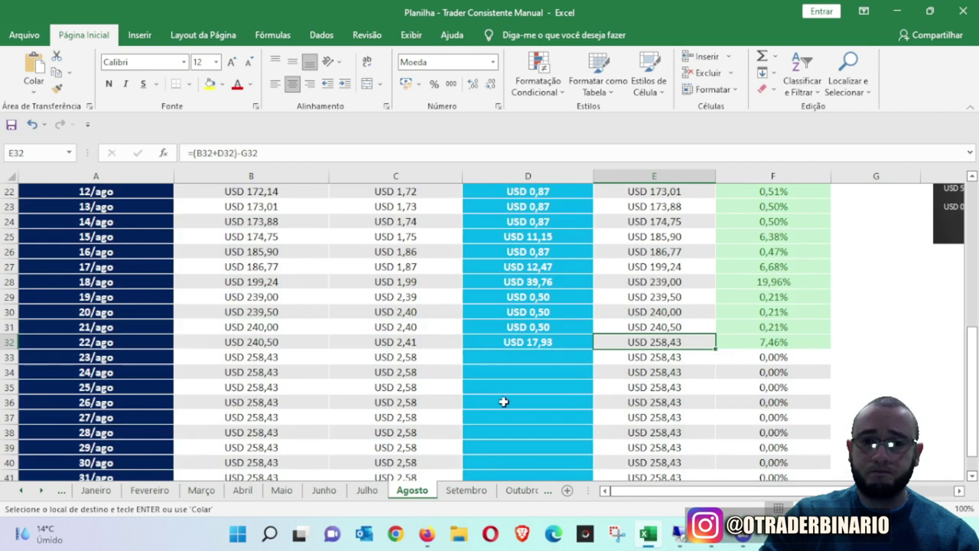
- Highlight the % DIA values from 22/ago back up to 01/ago
{"action": "left_click", "coordinate": [503, 401]}
{"action": "scroll", "coordinate": [436, 329], "scroll_direction": "down", "scroll_amount": 2}
{"action": "scroll", "coordinate": [439, 330], "scroll_direction": "up", "scroll_amount": 4}
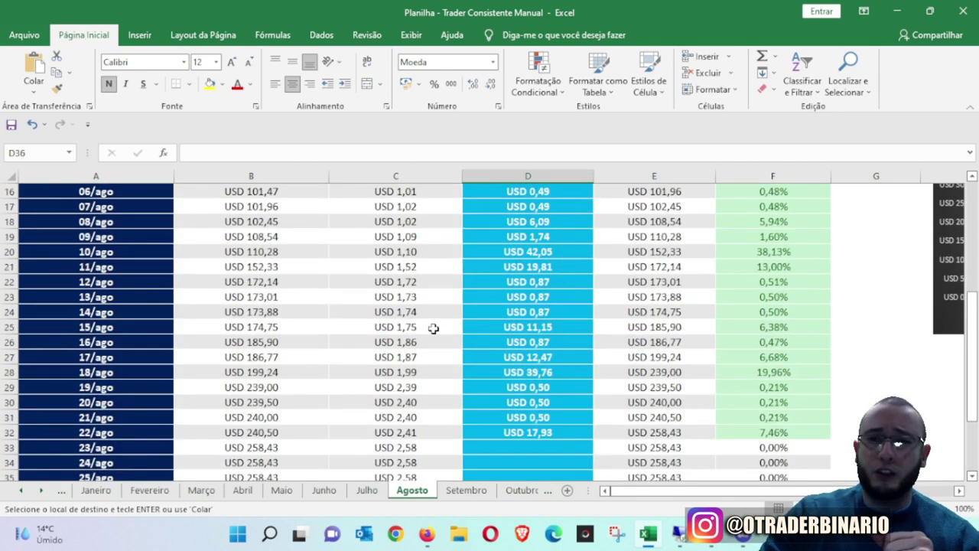
{"action": "left_click_drag", "start_coordinate": [790, 431], "coordinate": [772, 188]}
{"action": "left_click_drag", "start_coordinate": [779, 240], "coordinate": [777, 225]}
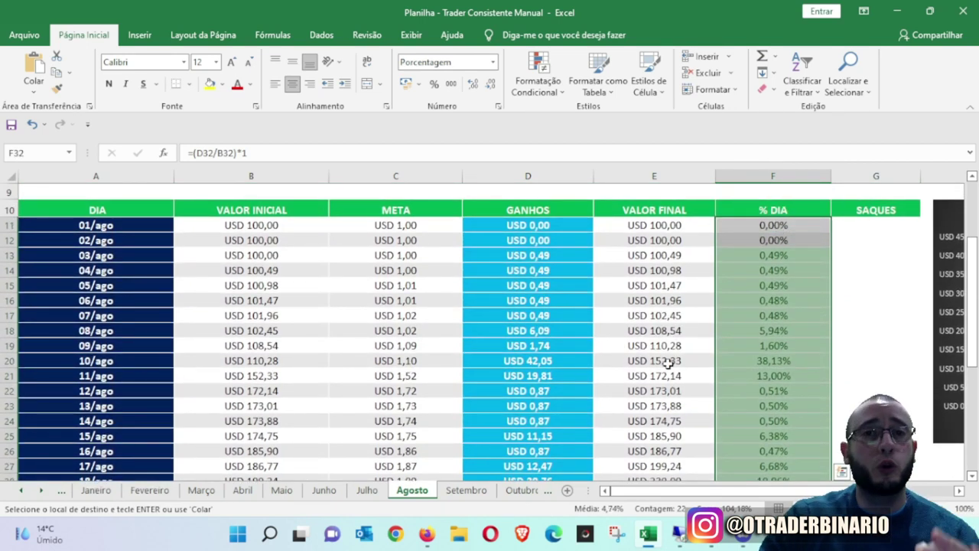
- Check the BANCA INICIAL amount in cell B7 and the BANCA ATUAL amount in cell E7
{"action": "scroll", "coordinate": [667, 366], "scroll_direction": "up", "scroll_amount": 3}
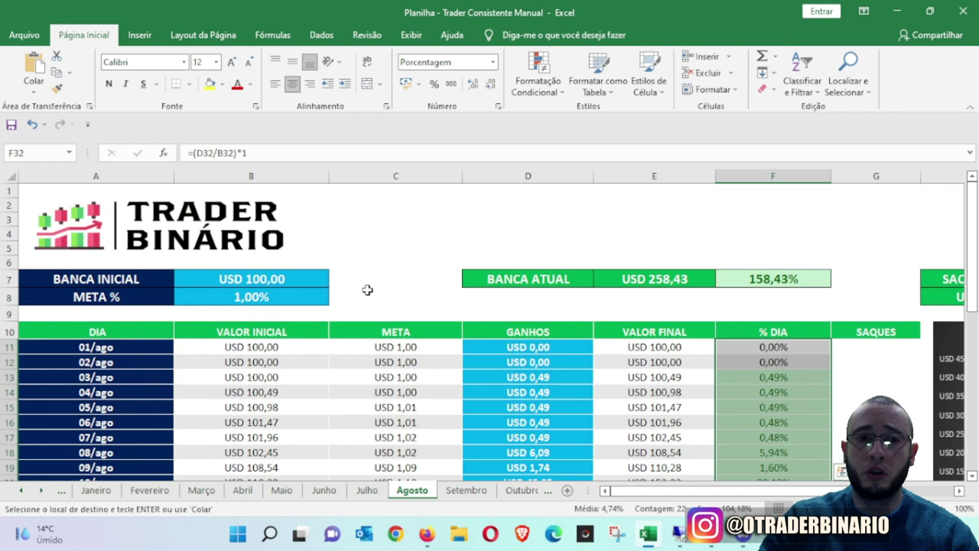
{"action": "left_click", "coordinate": [313, 281]}
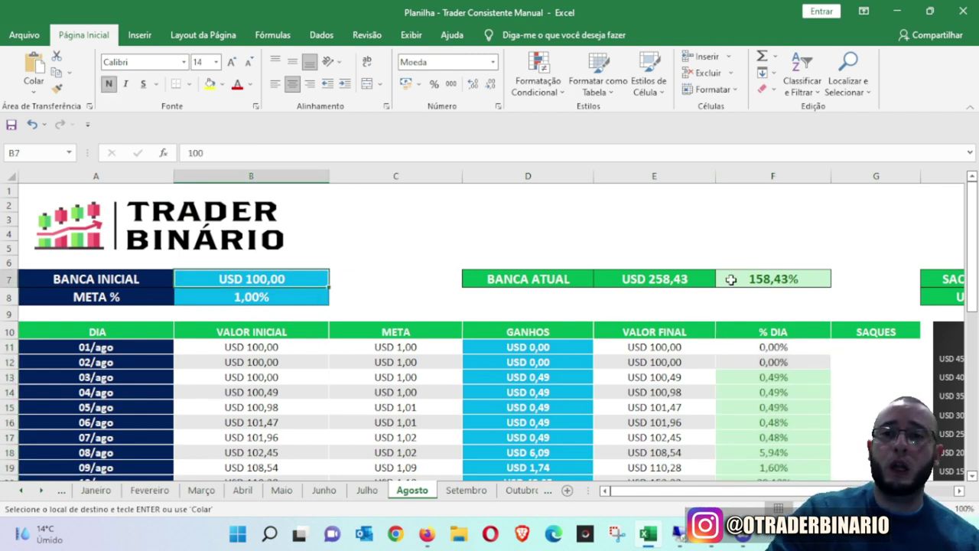
{"action": "left_click", "coordinate": [656, 280]}
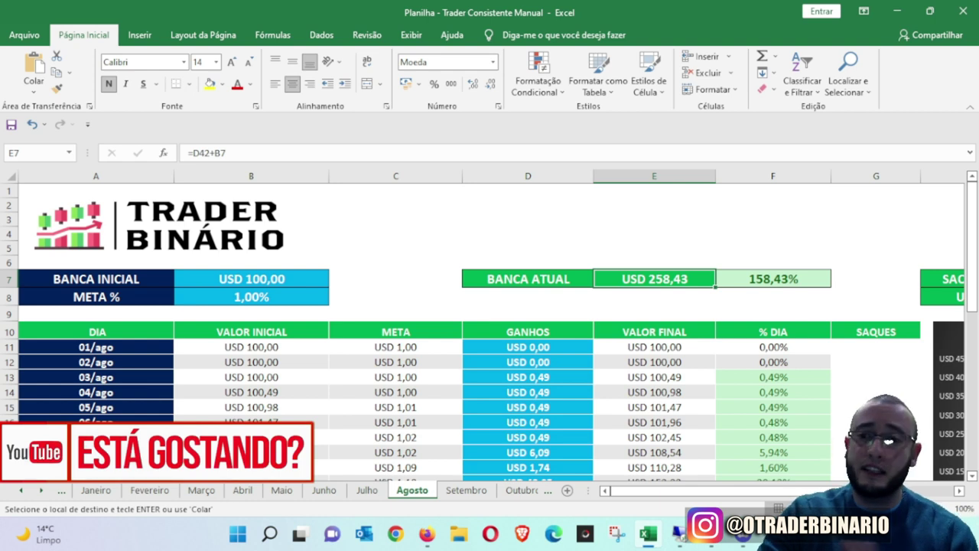
{"action": "scroll", "coordinate": [490, 329], "scroll_direction": "down", "scroll_amount": 5}
{"action": "scroll", "coordinate": [490, 329], "scroll_direction": "up", "scroll_amount": 3}
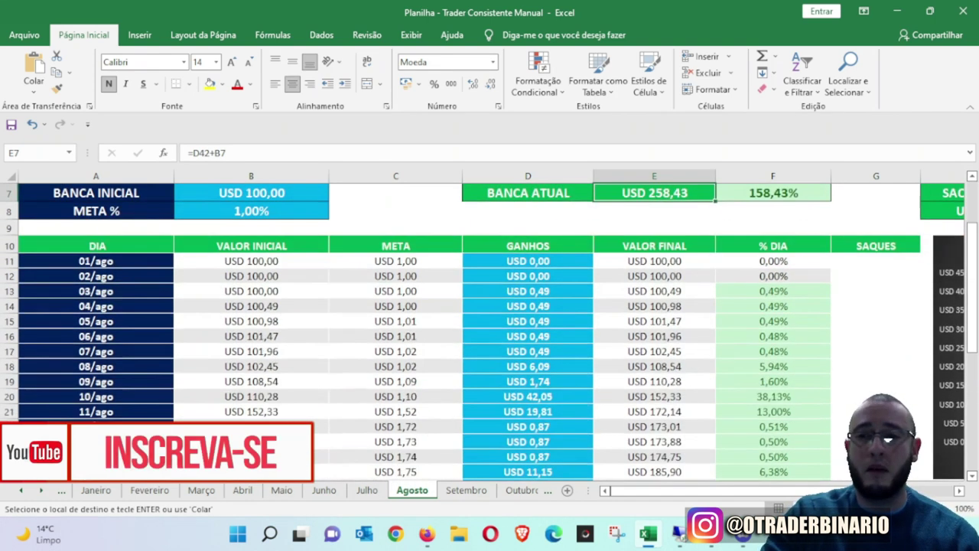
{"action": "scroll", "coordinate": [490, 329], "scroll_direction": "up", "scroll_amount": 2}
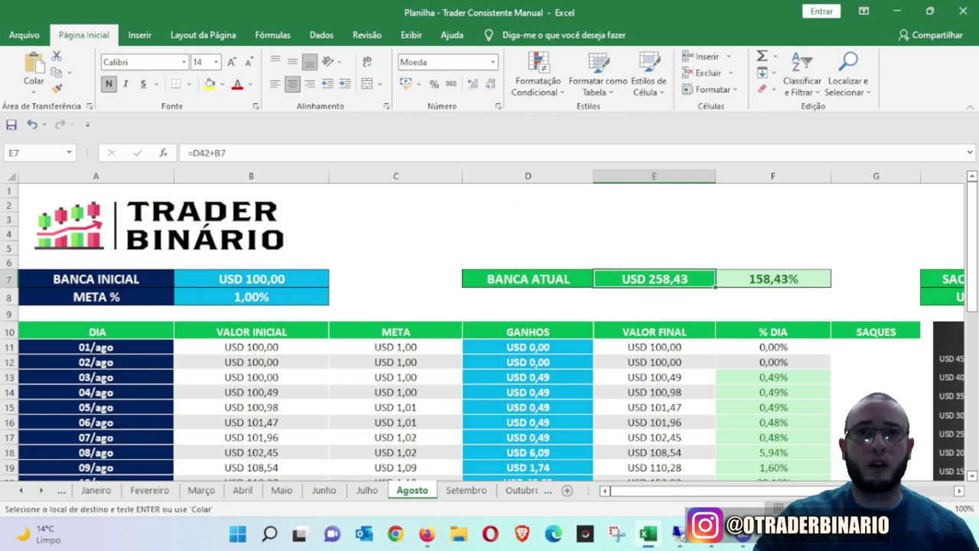
{"action": "scroll", "coordinate": [489, 329], "scroll_direction": "down", "scroll_amount": 4}
{"action": "scroll", "coordinate": [490, 330], "scroll_direction": "down", "scroll_amount": 2}
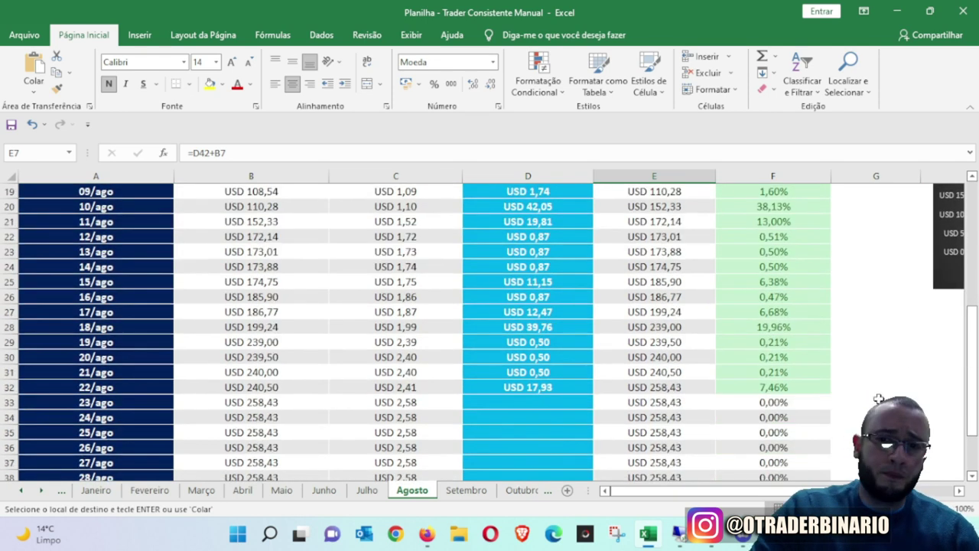
{"action": "scroll", "coordinate": [490, 329], "scroll_direction": "up", "scroll_amount": 3}
{"action": "scroll", "coordinate": [490, 329], "scroll_direction": "up", "scroll_amount": 1}
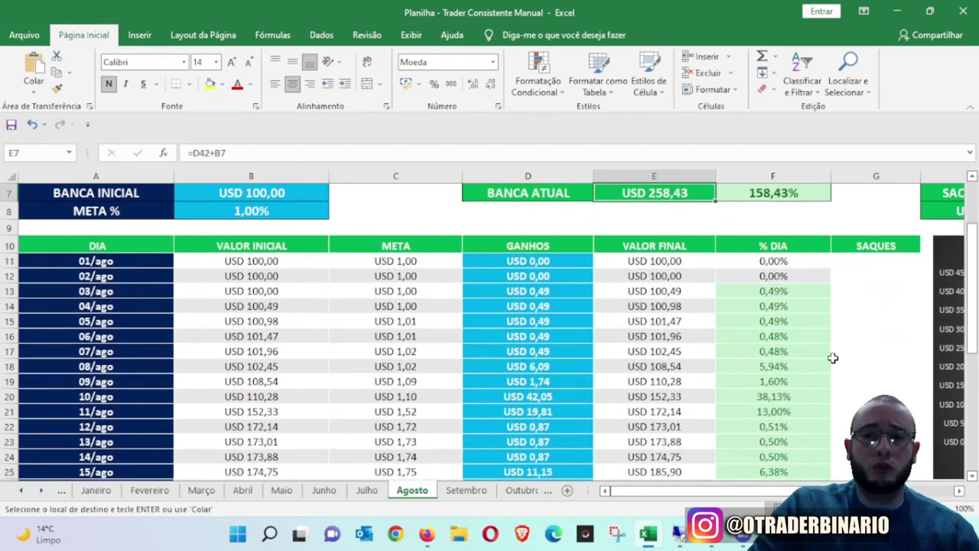
- Examine the GANHOS chart on the Agosto sheet, pointing out the bars for 18/ago, 10/ago, 11/ago, 15/ago and 17/ago
{"action": "scroll", "coordinate": [943, 498], "scroll_direction": "right", "scroll_amount": 3}
{"action": "scroll", "coordinate": [943, 497], "scroll_direction": "right", "scroll_amount": 2}
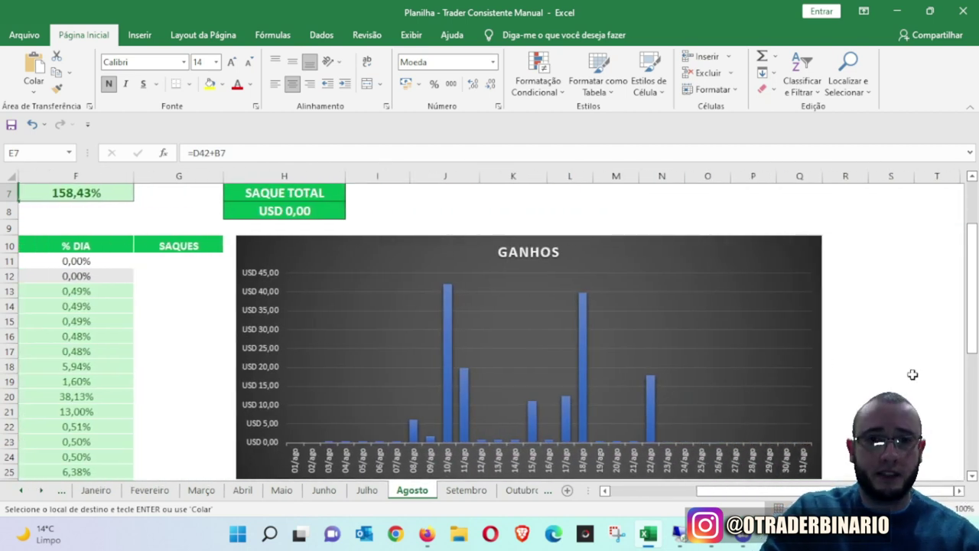
{"action": "scroll", "coordinate": [906, 372], "scroll_direction": "down", "scroll_amount": 1}
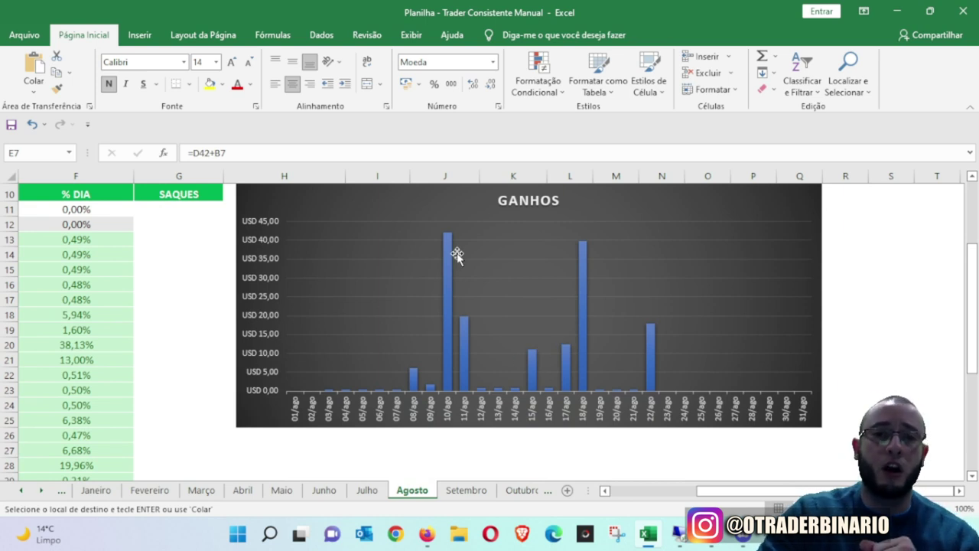
{"action": "left_click", "coordinate": [585, 260]}
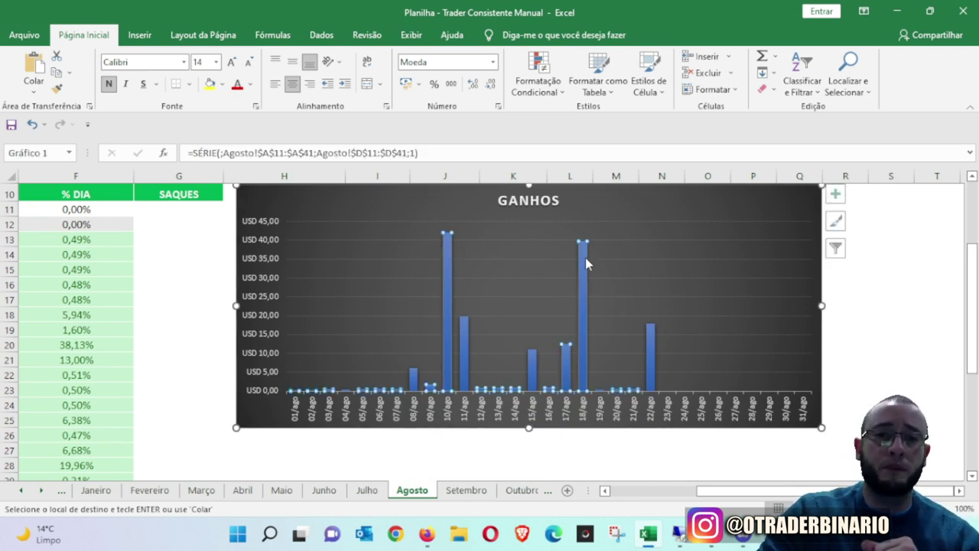
{"action": "left_click", "coordinate": [453, 262]}
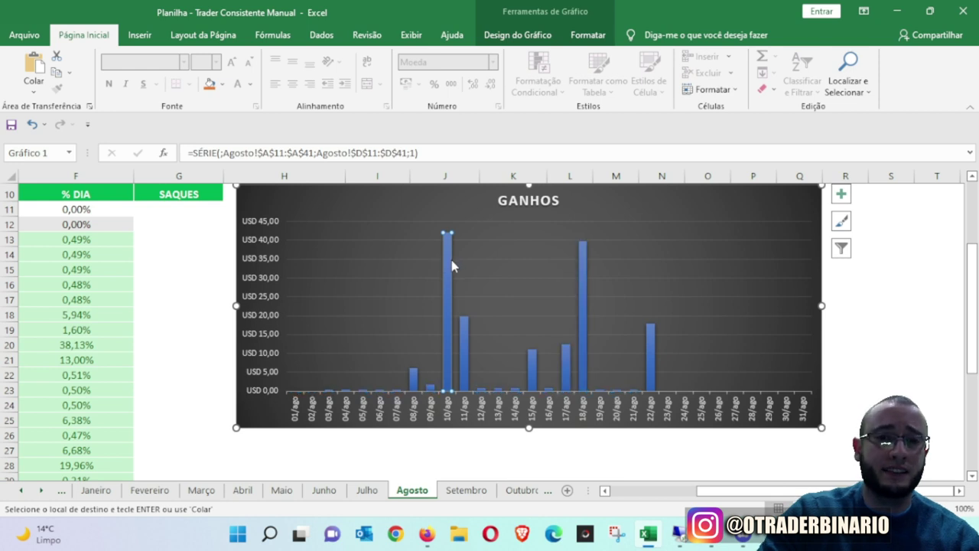
{"action": "left_click", "coordinate": [467, 347]}
{"action": "left_click", "coordinate": [534, 366]}
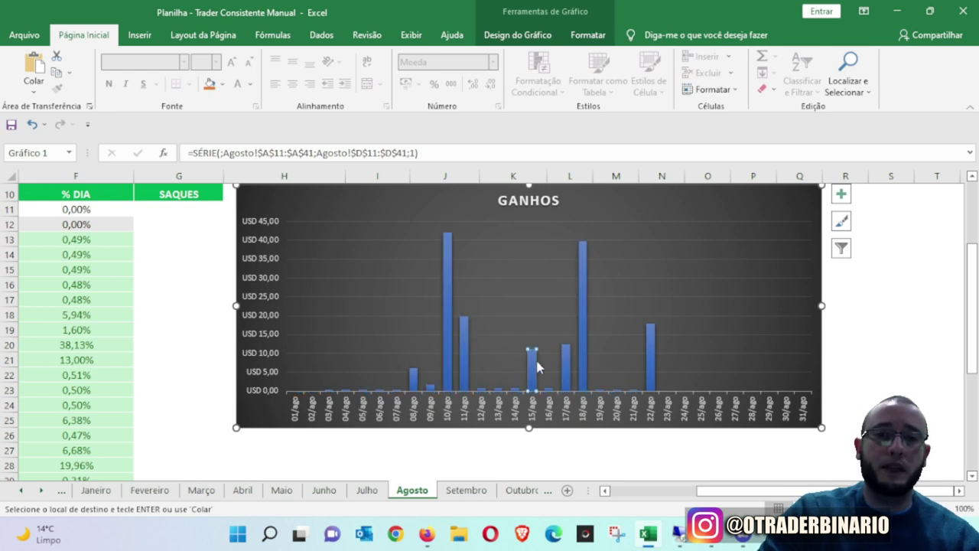
{"action": "left_click", "coordinate": [570, 361]}
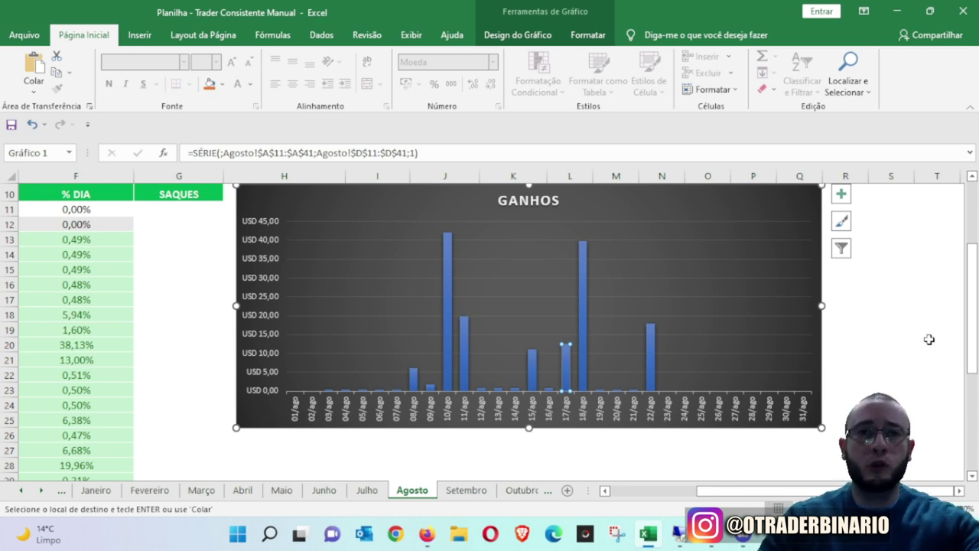
- Return from the chart to the daily table and the BANCA INICIAL and BANCA ATUAL summary of the Agosto sheet
{"action": "left_click", "coordinate": [680, 495]}
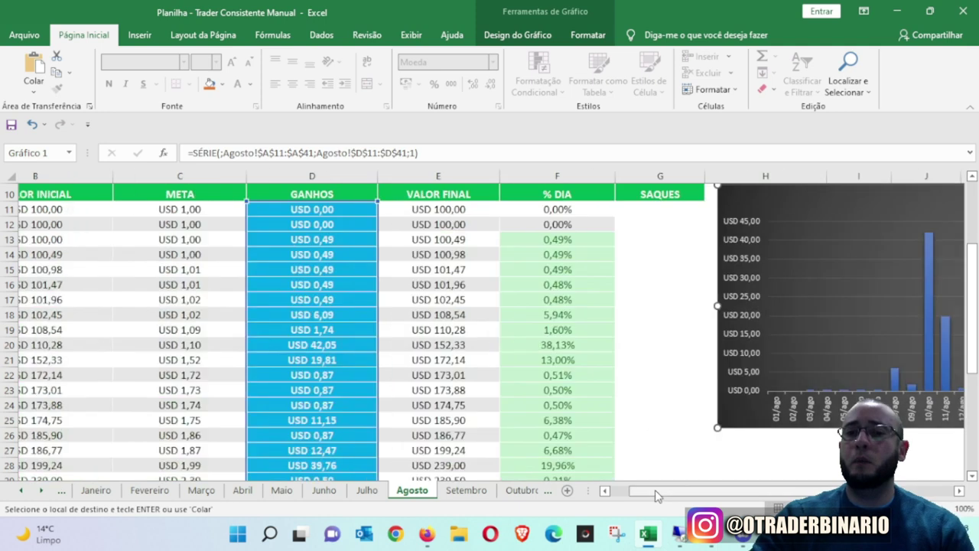
{"action": "left_click", "coordinate": [549, 268]}
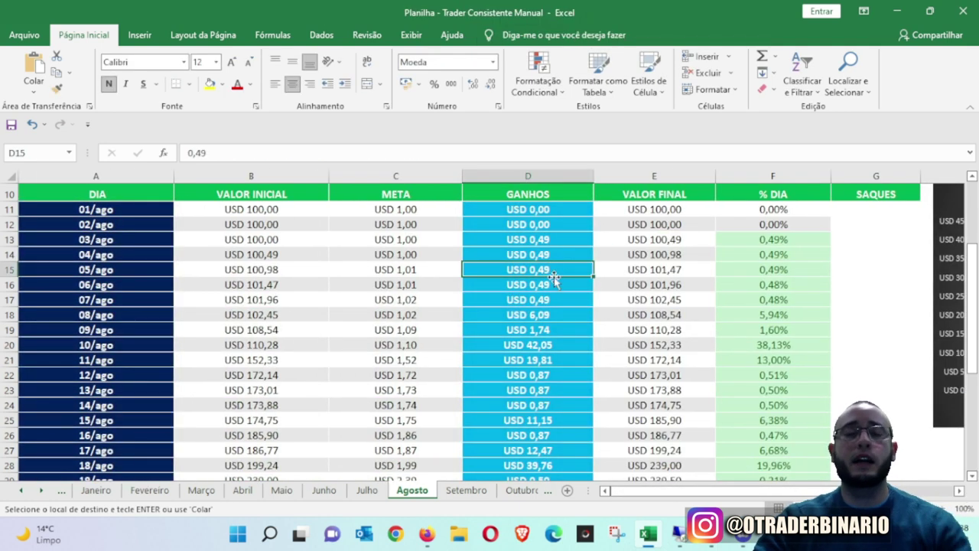
{"action": "scroll", "coordinate": [551, 271], "scroll_direction": "up", "scroll_amount": 3}
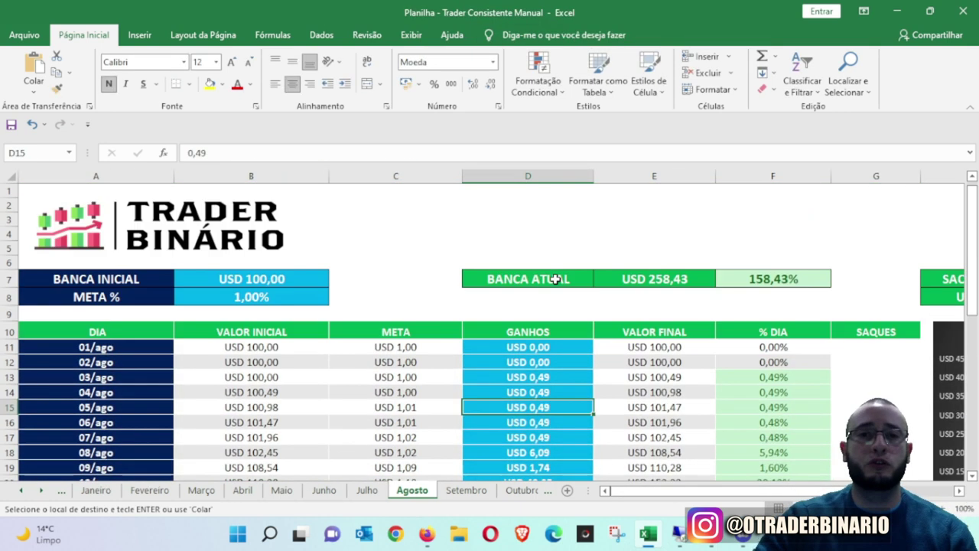
- Open the Método ABR Independente sheet
{"action": "left_click", "coordinate": [21, 492]}
{"action": "left_click", "coordinate": [21, 494]}
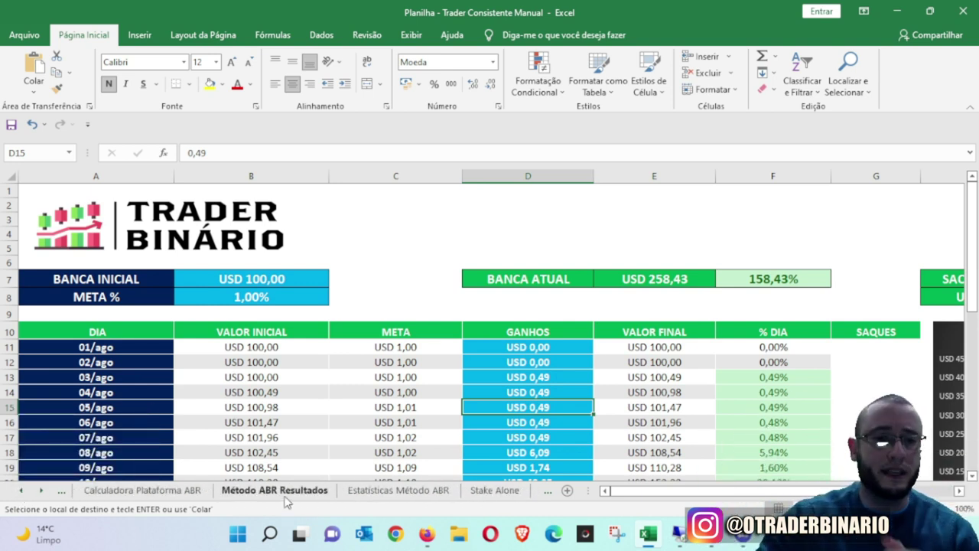
{"action": "left_click", "coordinate": [23, 490]}
{"action": "left_click", "coordinate": [23, 490]}
{"action": "left_click", "coordinate": [329, 490]}
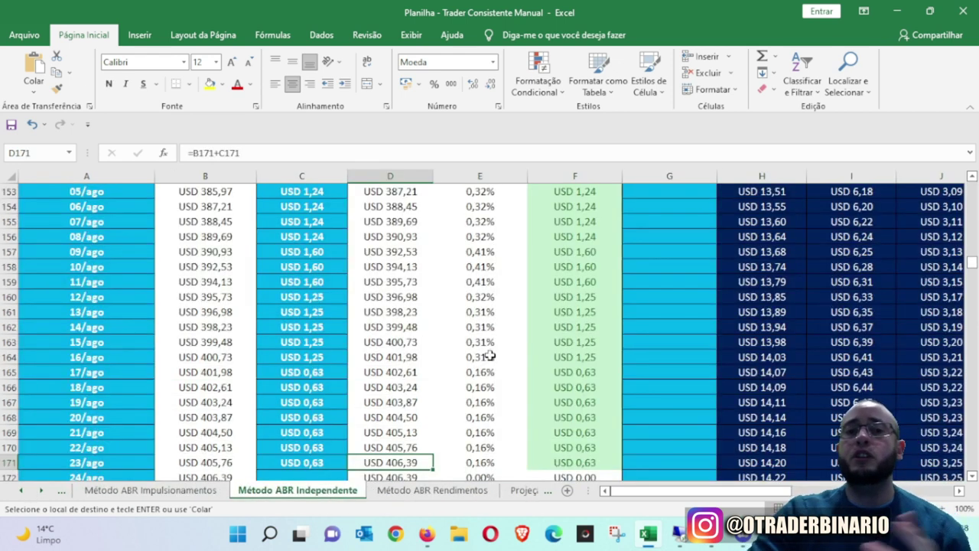
- Review the BANCA INDEPENDENTE summary and its first daily rows, ending at the August entries around 23/ago
{"action": "scroll", "coordinate": [490, 356], "scroll_direction": "up", "scroll_amount": 6}
{"action": "scroll", "coordinate": [490, 356], "scroll_direction": "down", "scroll_amount": 2}
{"action": "left_click_drag", "start_coordinate": [973, 268], "coordinate": [973, 190]}
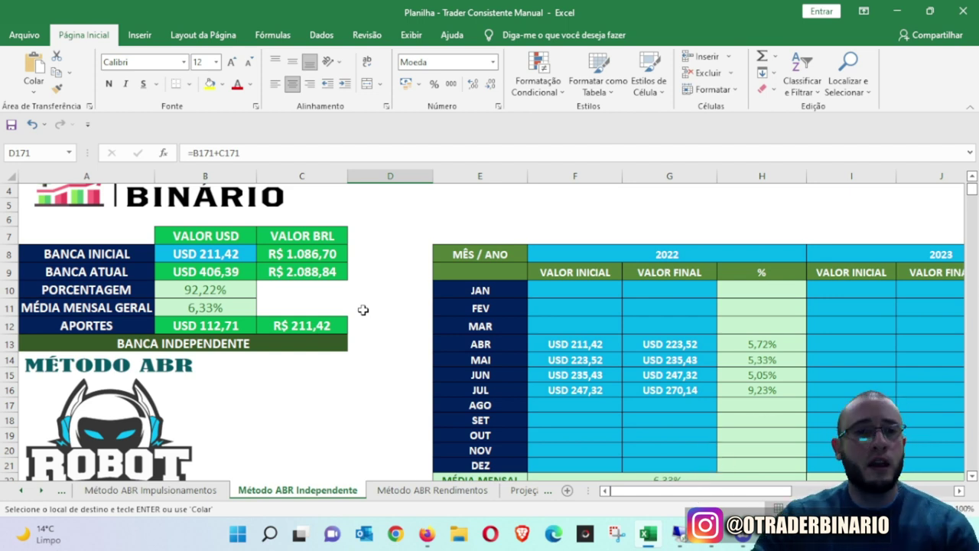
{"action": "scroll", "coordinate": [778, 361], "scroll_direction": "down", "scroll_amount": 8}
{"action": "scroll", "coordinate": [503, 398], "scroll_direction": "down", "scroll_amount": 6}
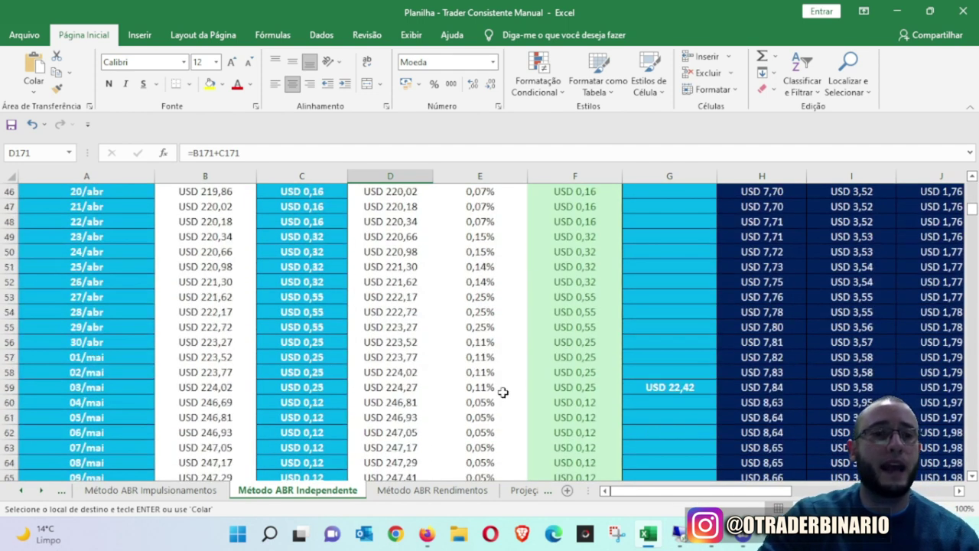
{"action": "left_click_drag", "start_coordinate": [972, 215], "coordinate": [973, 262]}
{"action": "scroll", "coordinate": [448, 350], "scroll_direction": "up", "scroll_amount": 1}
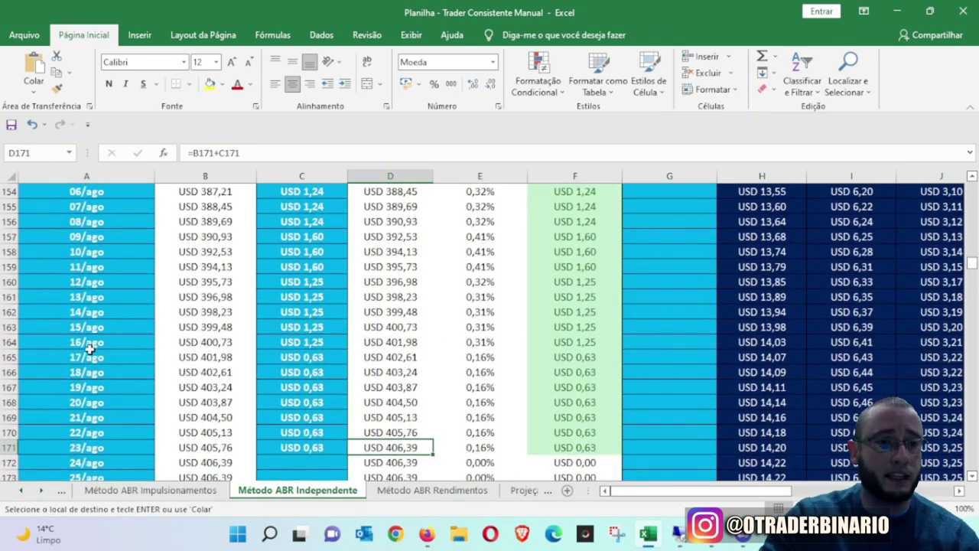
- Highlight the percentages in E163:E171 and the gains in F163:F171 for 15/ago to 23/ago
{"action": "left_click", "coordinate": [132, 327]}
{"action": "left_click", "coordinate": [292, 329]}
{"action": "left_click", "coordinate": [478, 327]}
{"action": "left_click_drag", "start_coordinate": [487, 326], "coordinate": [485, 447]}
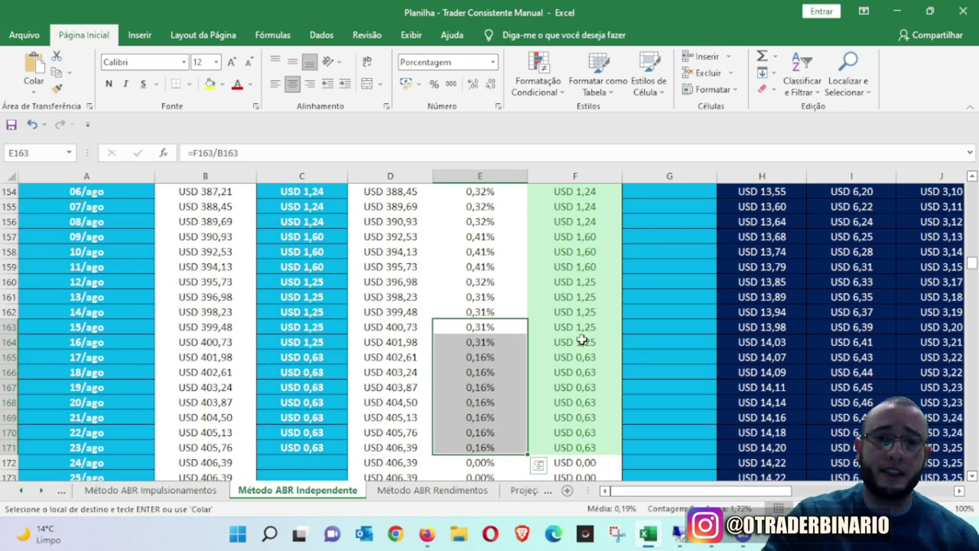
{"action": "left_click_drag", "start_coordinate": [588, 329], "coordinate": [596, 446]}
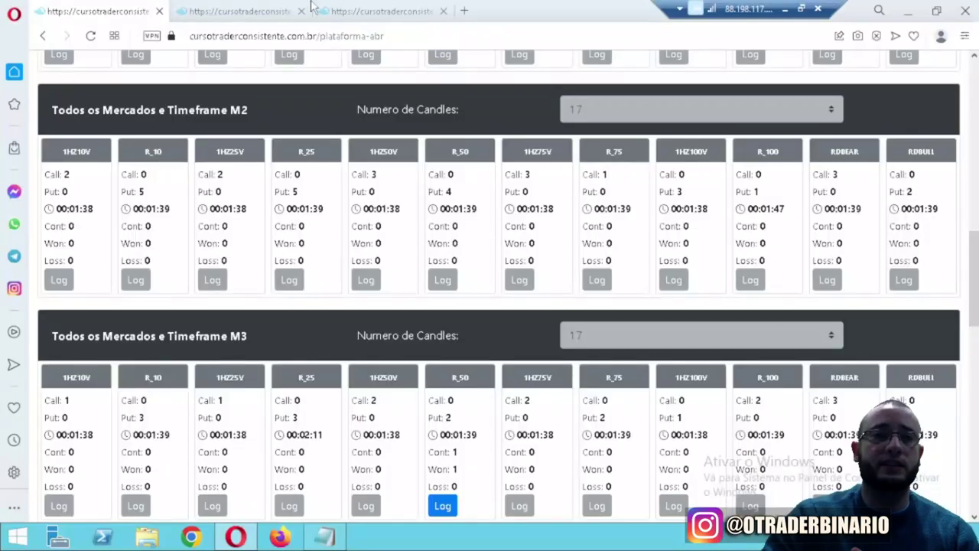
- On the ABR platform in the remote Opera browser, open the second platform page and review its bots from timeframe M30 up to M1
{"action": "left_click", "coordinate": [253, 11]}
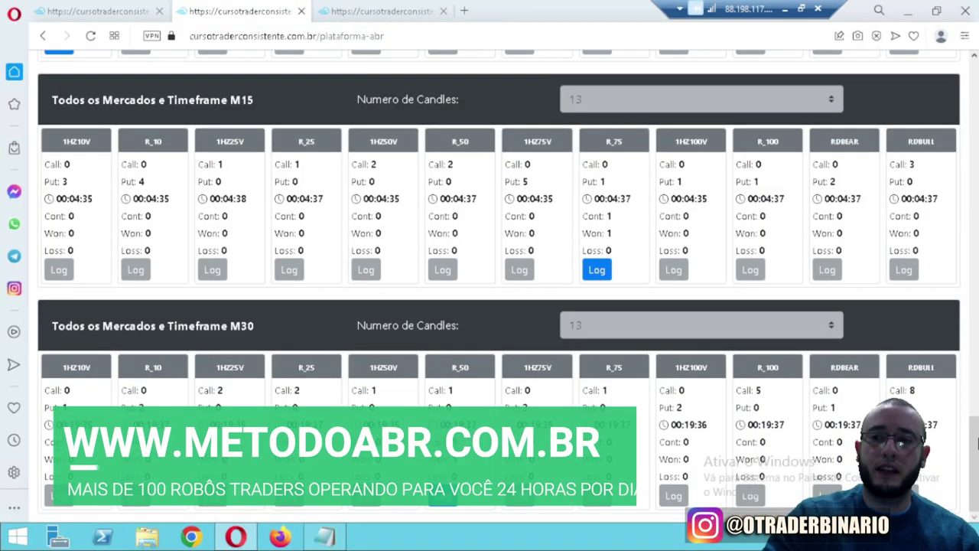
{"action": "scroll", "coordinate": [497, 291], "scroll_direction": "up", "scroll_amount": 8}
{"action": "scroll", "coordinate": [497, 290], "scroll_direction": "up", "scroll_amount": 5}
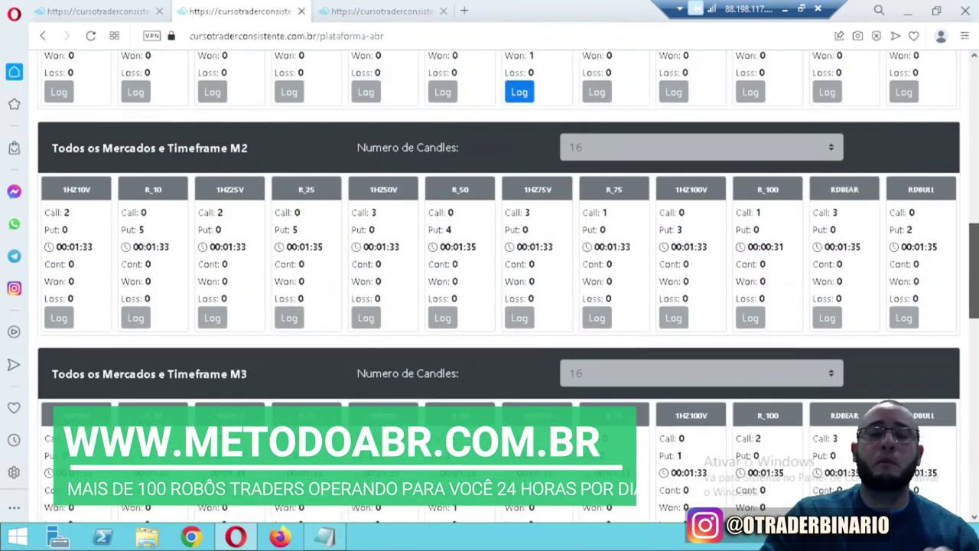
{"action": "scroll", "coordinate": [638, 93], "scroll_direction": "down", "scroll_amount": 1}
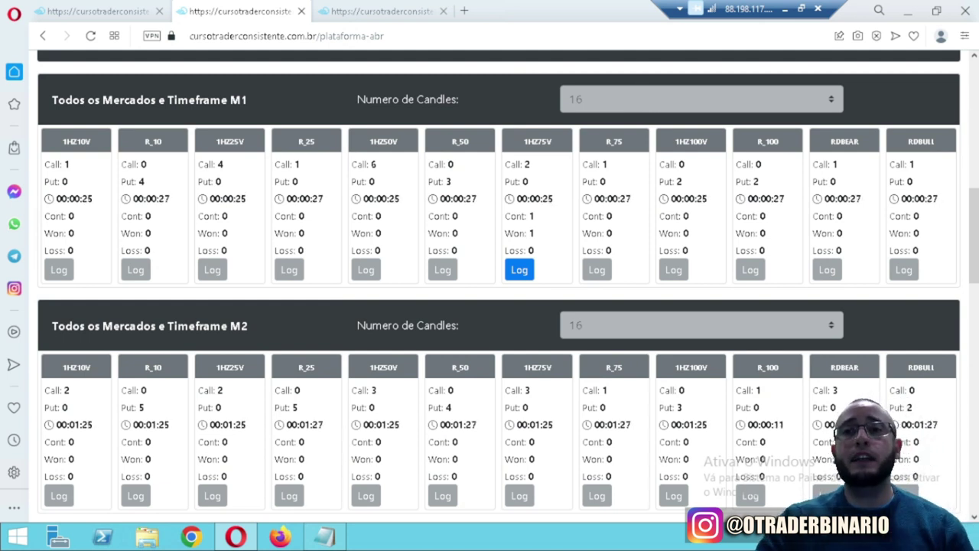
{"action": "mouse_move", "coordinate": [975, 221]}
{"action": "left_mouse_down"}
{"action": "mouse_move", "coordinate": [972, 298]}
{"action": "mouse_move", "coordinate": [972, 214]}
{"action": "left_mouse_up"}
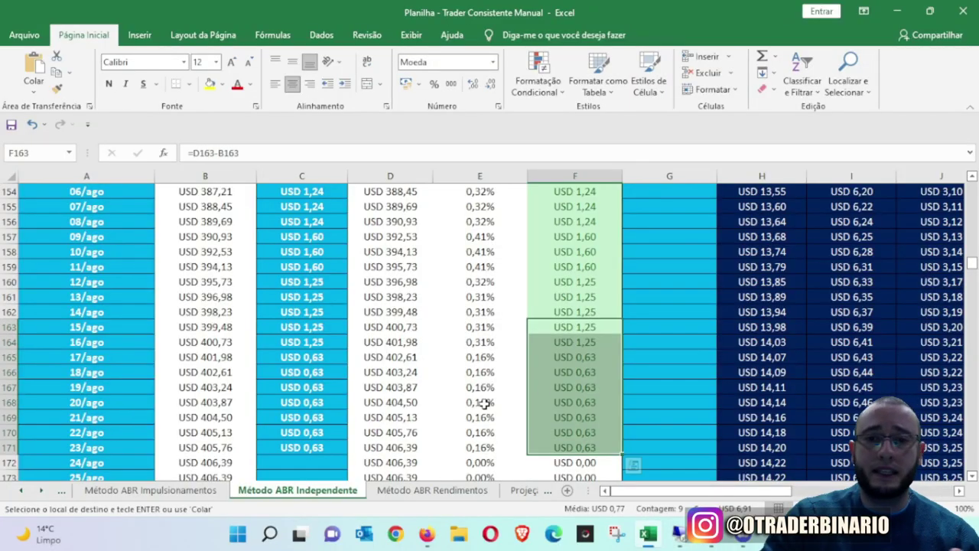
- Return to the Excel workbook and open the August rows of the Método ABR Rendimentos sheet
{"action": "left_click", "coordinate": [564, 384]}
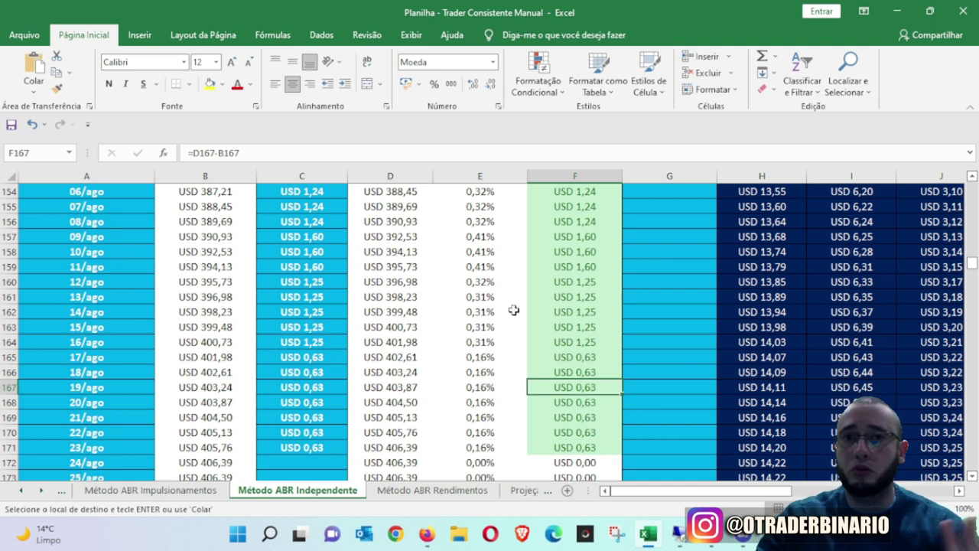
{"action": "left_click", "coordinate": [433, 491]}
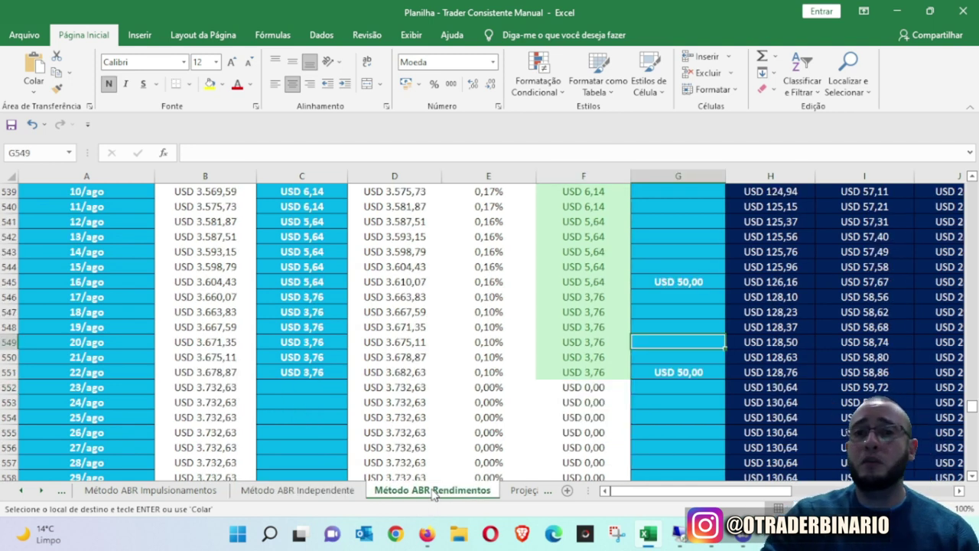
{"action": "left_click", "coordinate": [632, 314]}
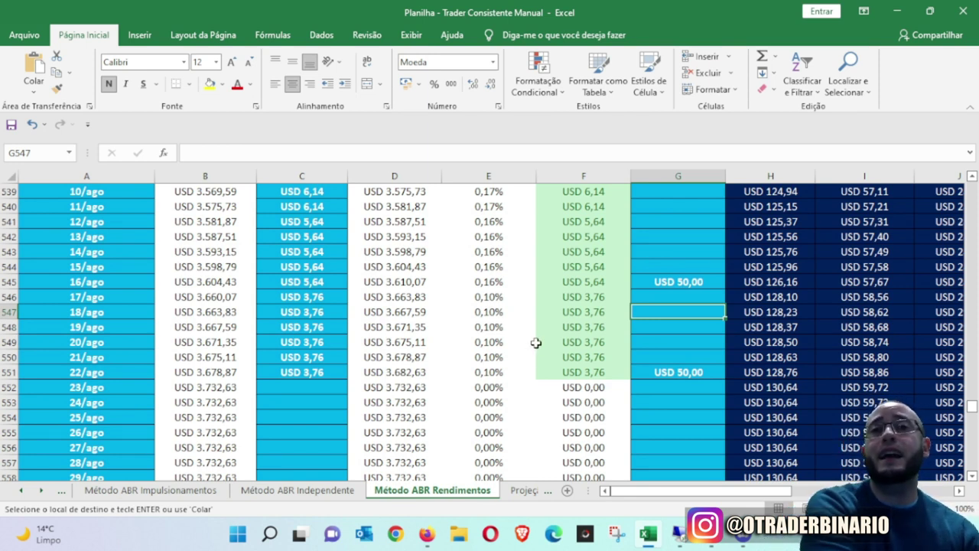
{"action": "scroll", "coordinate": [536, 343], "scroll_direction": "up", "scroll_amount": 1}
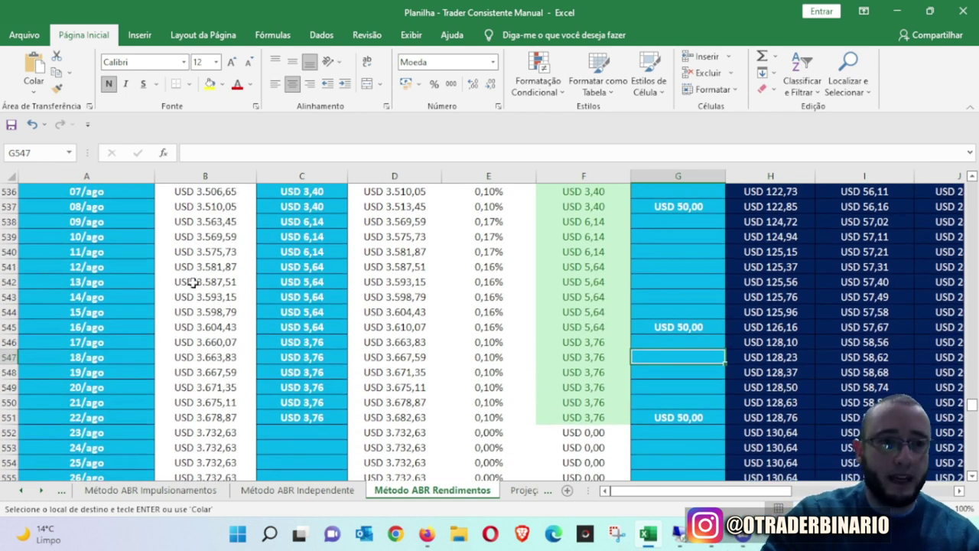
- Highlight the percentages in E544:E551 and the gains in F544:F551 for 15/ago to 22/ago
{"action": "left_click", "coordinate": [127, 312]}
{"action": "left_click_drag", "start_coordinate": [488, 312], "coordinate": [505, 417]}
{"action": "key", "text": "ctrl+v"}
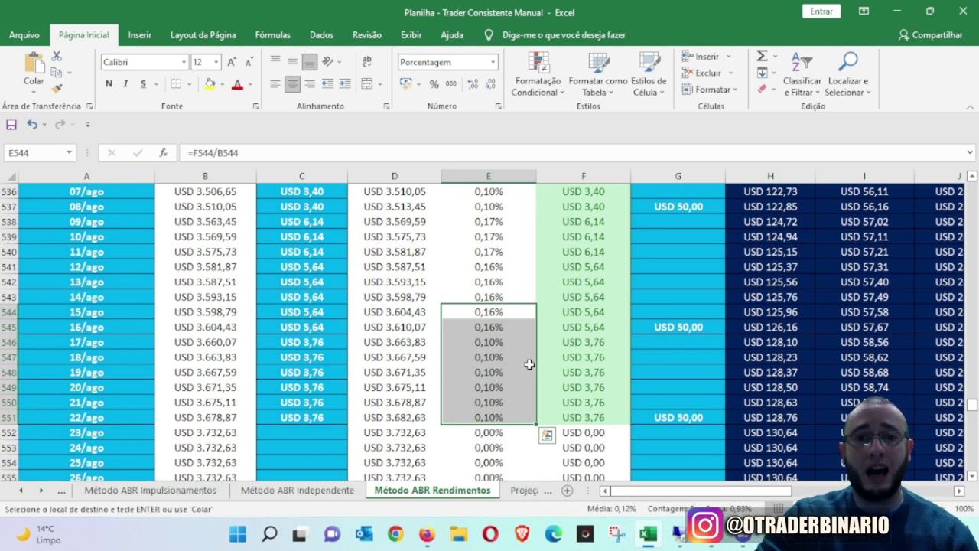
{"action": "left_click_drag", "start_coordinate": [583, 313], "coordinate": [599, 417]}
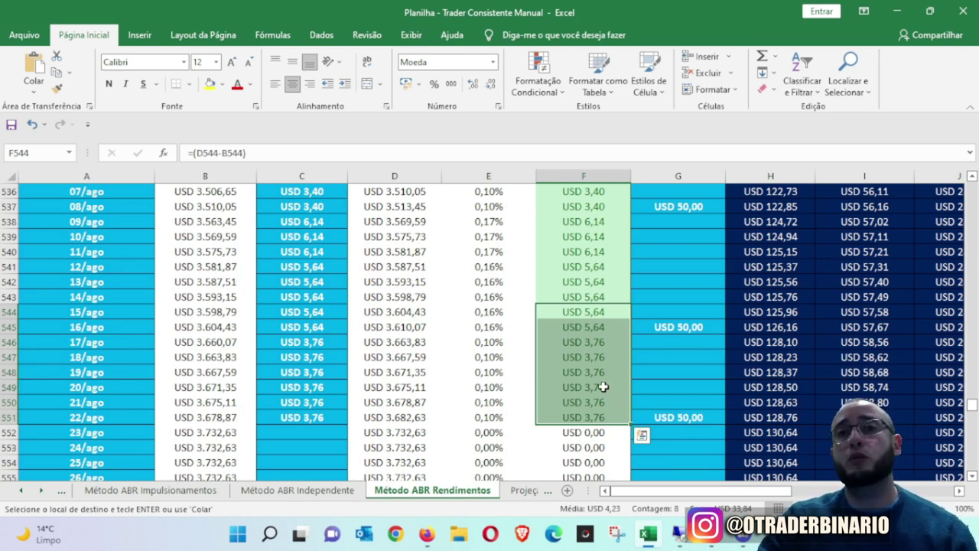
- Set the DÓLAR HOJE rate in cell B10 of the Banca Aconselhável sheet to 5,15
{"action": "left_click", "coordinate": [20, 491]}
{"action": "left_click", "coordinate": [156, 490]}
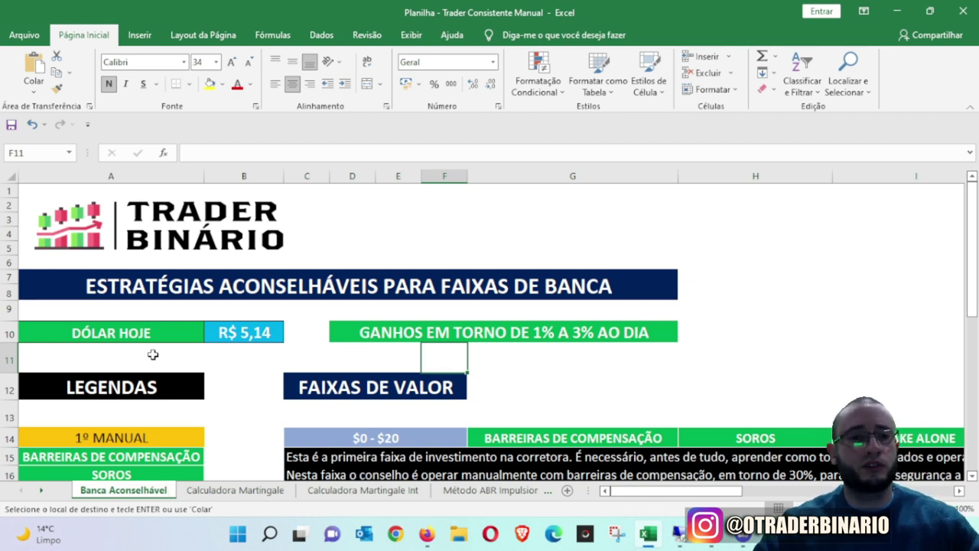
{"action": "left_click", "coordinate": [220, 346]}
{"action": "left_click", "coordinate": [253, 334]}
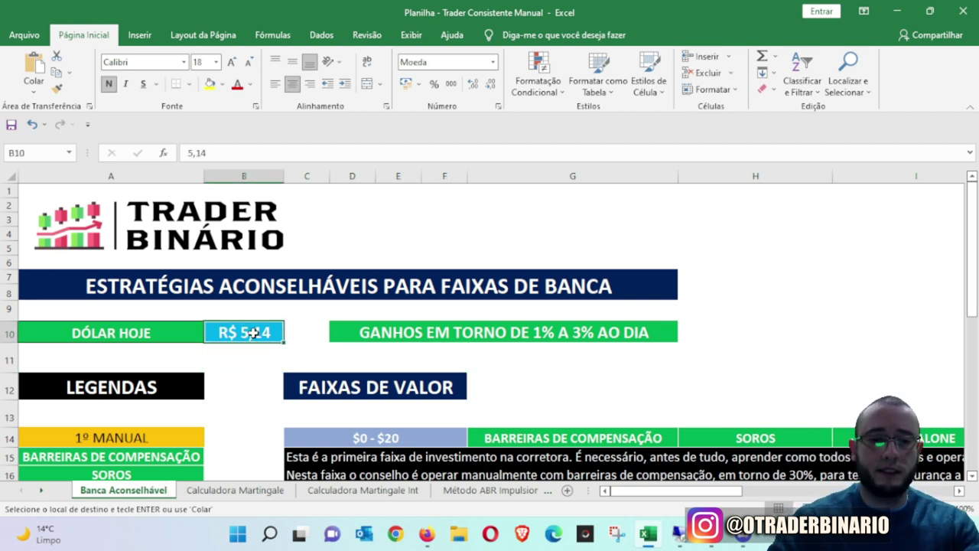
{"action": "type", "text": "5,15"}
{"action": "key", "text": "Return"}
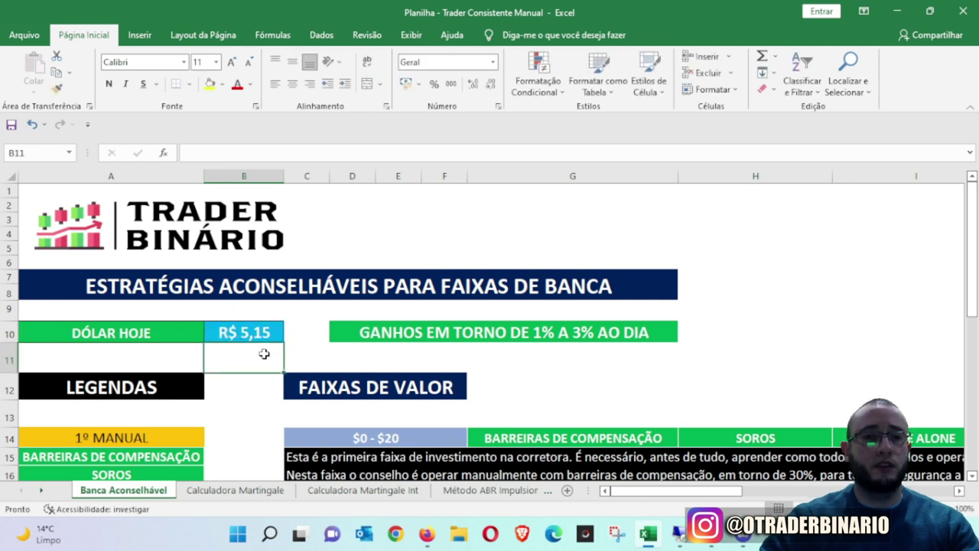
- Open the Método ABR Impulsionamentos sheet at its BANCA ALUNOS summary
{"action": "left_click", "coordinate": [40, 490]}
{"action": "left_click", "coordinate": [41, 490]}
{"action": "left_click", "coordinate": [41, 490]}
{"action": "left_click", "coordinate": [23, 491]}
{"action": "left_click", "coordinate": [22, 491]}
{"action": "left_click", "coordinate": [147, 491]}
{"action": "scroll", "coordinate": [291, 371], "scroll_direction": "up", "scroll_amount": 6}
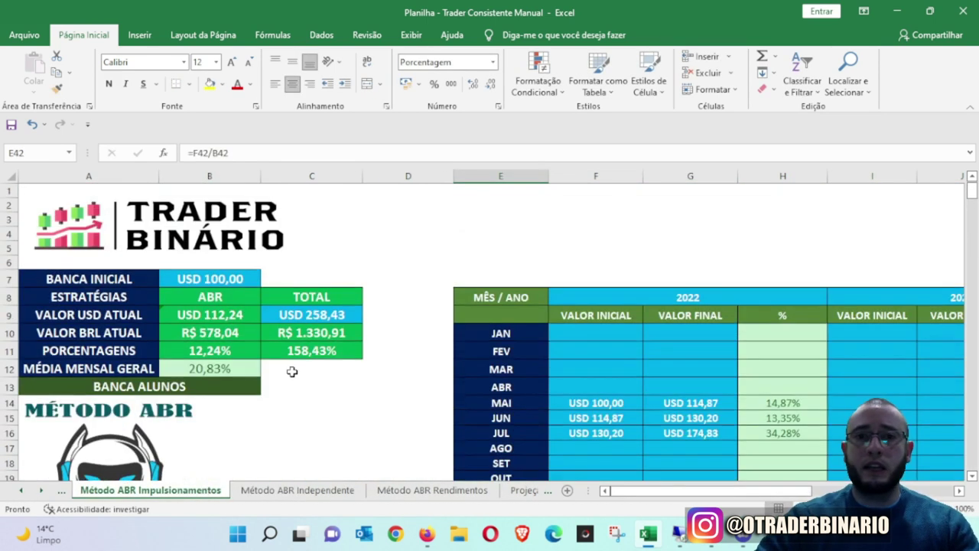
- Check the BANCA INICIAL amount and the current USD and BRL values of the ABR strategy and the total
{"action": "left_click", "coordinate": [228, 312]}
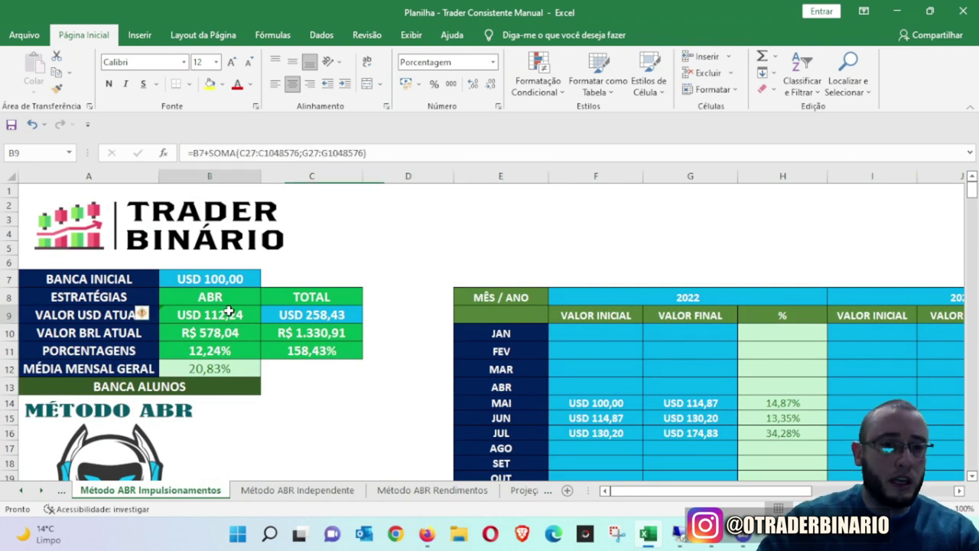
{"action": "left_click", "coordinate": [230, 275]}
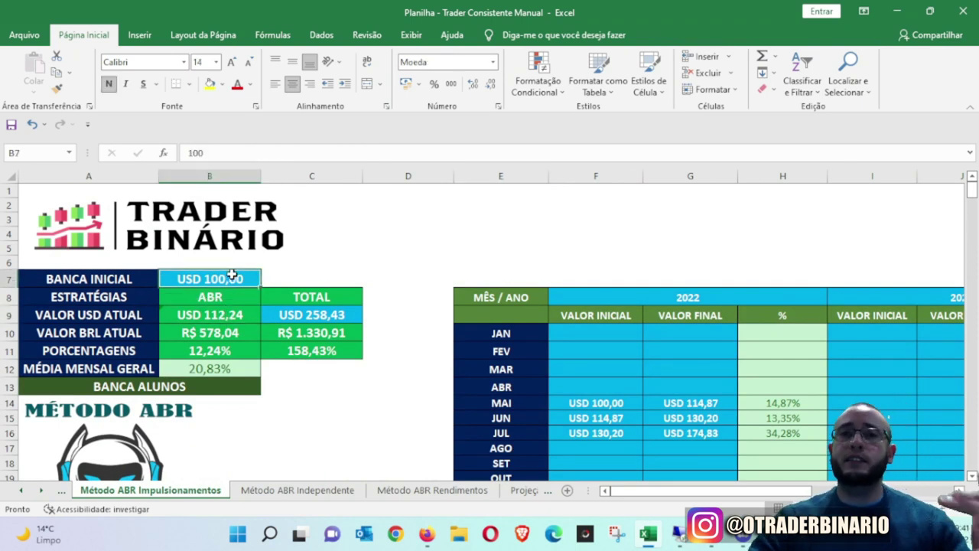
{"action": "left_click", "coordinate": [325, 332]}
{"action": "left_click", "coordinate": [321, 313]}
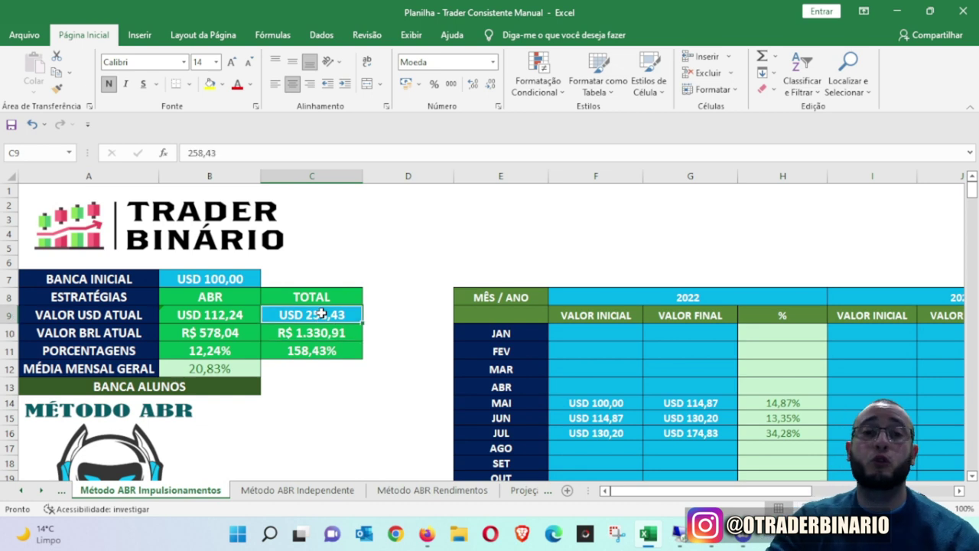
{"action": "left_click", "coordinate": [211, 333]}
{"action": "left_click", "coordinate": [301, 333]}
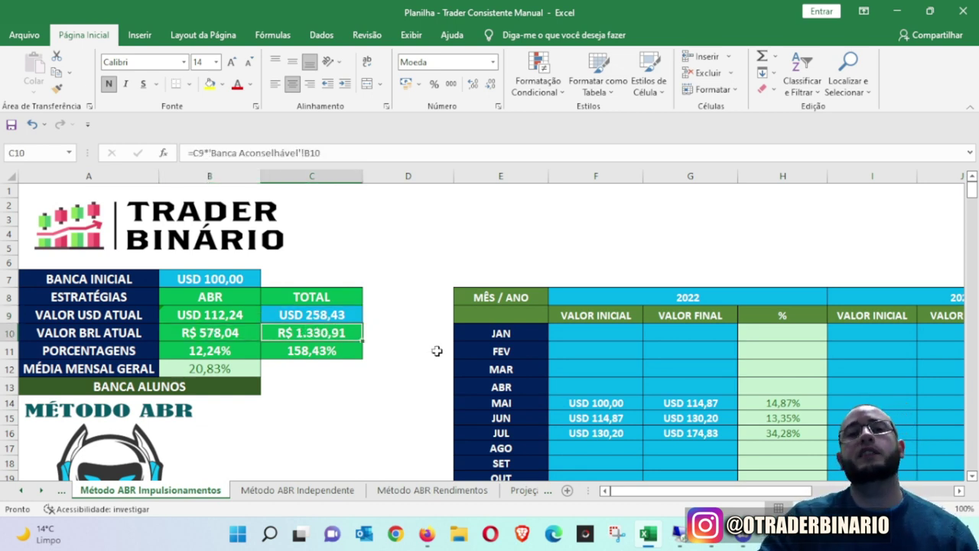
- Open the Método ABR Independente sheet again at its BANCA INDEPENDENTE summary
{"action": "left_click", "coordinate": [306, 490]}
{"action": "scroll", "coordinate": [264, 339], "scroll_direction": "up", "scroll_amount": 4}
{"action": "scroll", "coordinate": [264, 339], "scroll_direction": "up", "scroll_amount": 3}
{"action": "left_click_drag", "start_coordinate": [972, 256], "coordinate": [971, 178]}
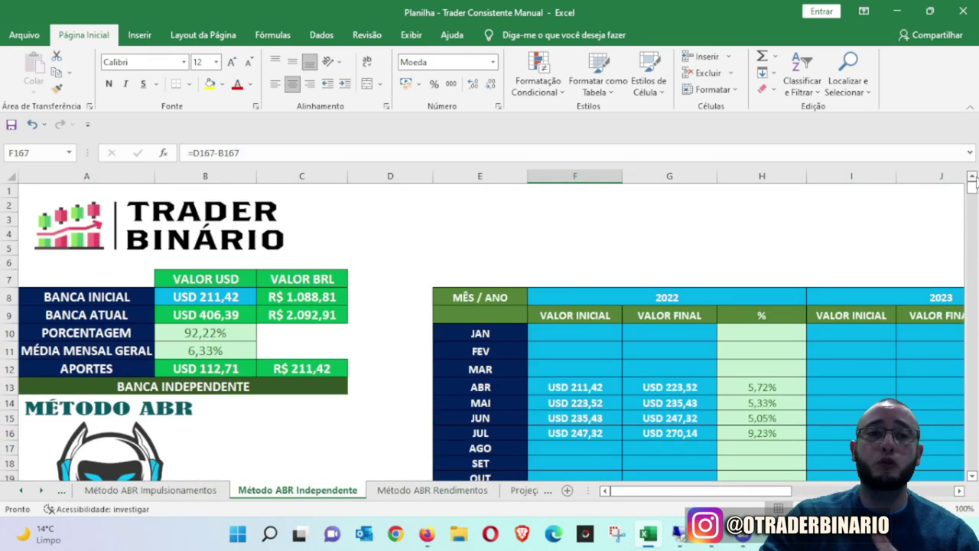
- Check the BANCA INICIAL, BANCA ATUAL and PORCENTAGEM values in the BANCA INDEPENDENTE summary
{"action": "left_click", "coordinate": [230, 297]}
{"action": "scroll", "coordinate": [325, 295], "scroll_direction": "down", "scroll_amount": 2}
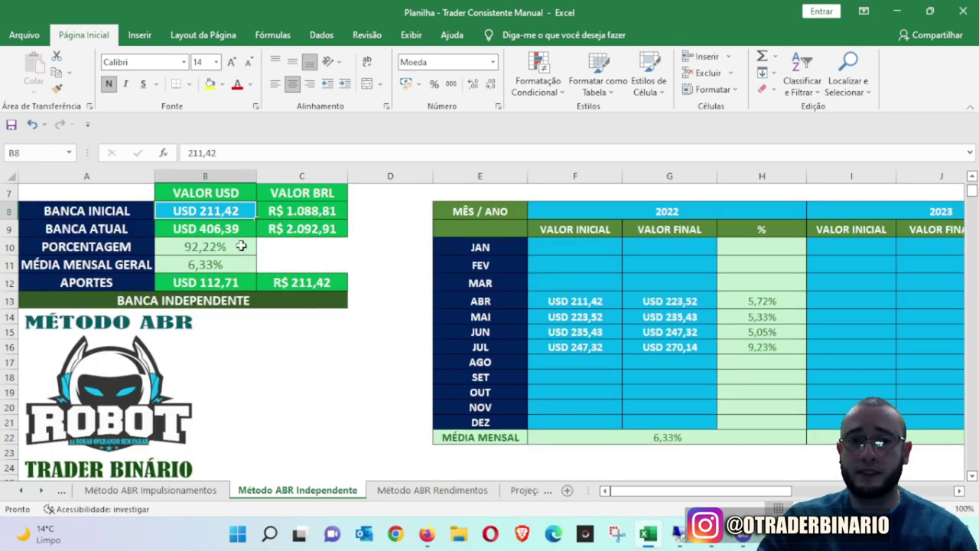
{"action": "left_click", "coordinate": [220, 231]}
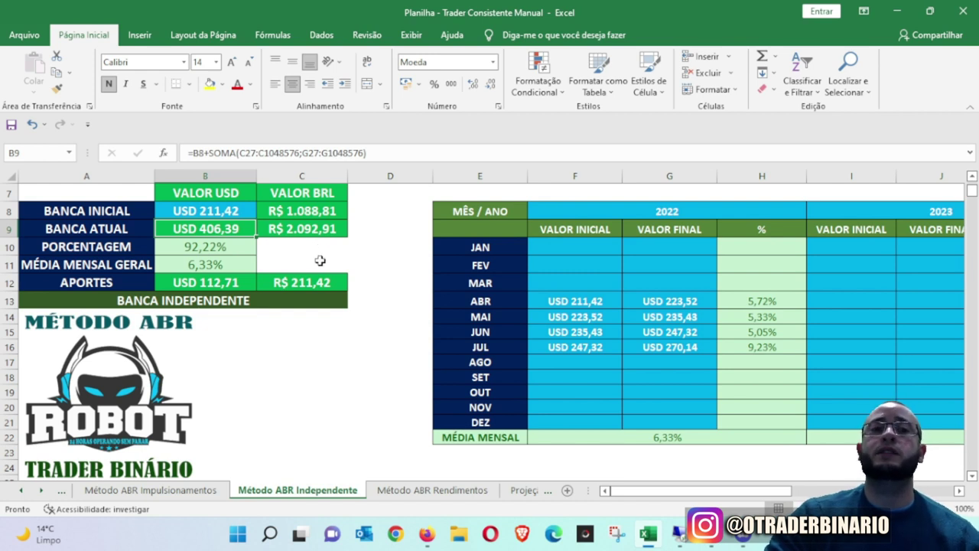
{"action": "left_click", "coordinate": [197, 250]}
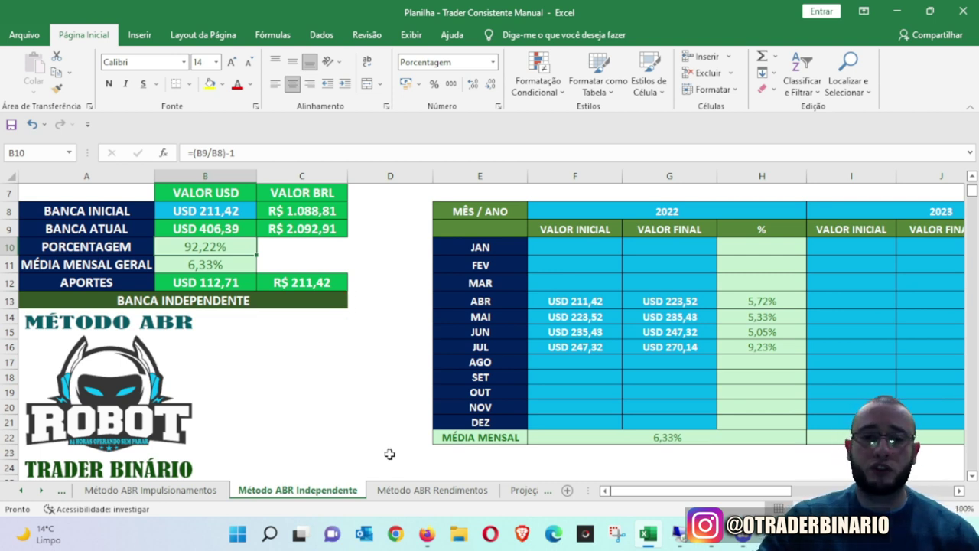
- Open the Método ABR Rendimentos sheet at its BANCA DE RENDIMENTOS summary and check the first date in the DIA column
{"action": "left_click", "coordinate": [421, 492]}
{"action": "left_click_drag", "start_coordinate": [970, 378], "coordinate": [973, 183]}
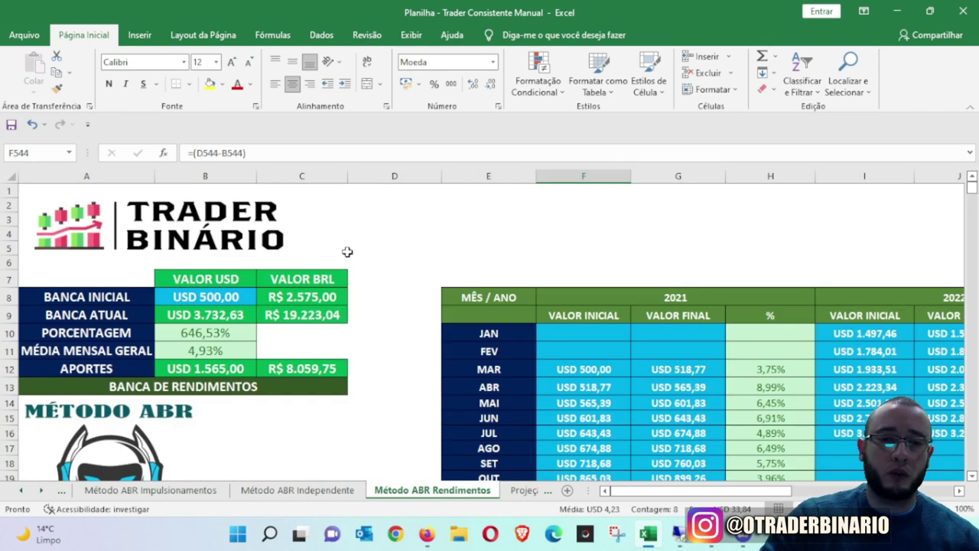
{"action": "scroll", "coordinate": [349, 261], "scroll_direction": "down", "scroll_amount": 4}
{"action": "left_click", "coordinate": [85, 409]}
{"action": "scroll", "coordinate": [375, 387], "scroll_direction": "up", "scroll_amount": 4}
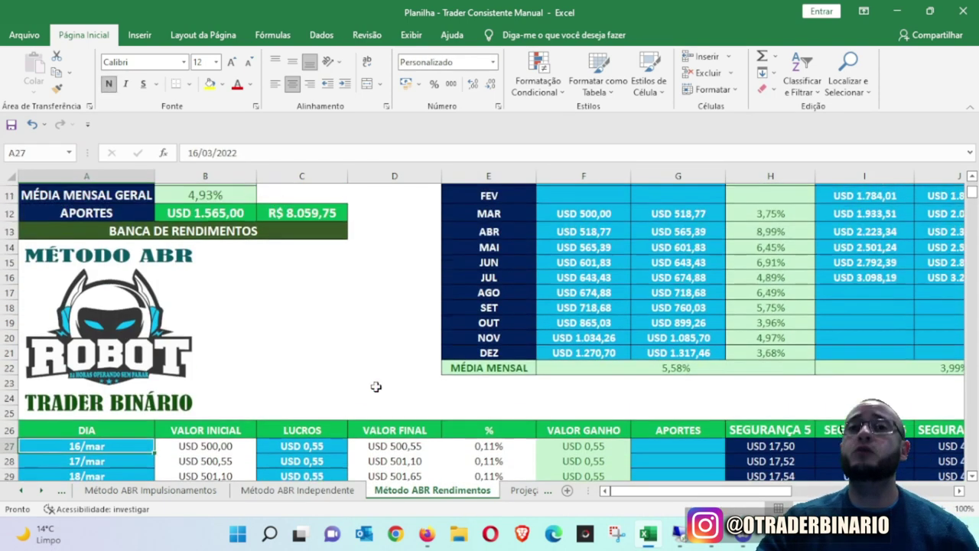
- Check the BANCA INICIAL, BANCA ATUAL and PORCENTAGEM values in the BANCA DE RENDIMENTOS summary
{"action": "left_click", "coordinate": [229, 300]}
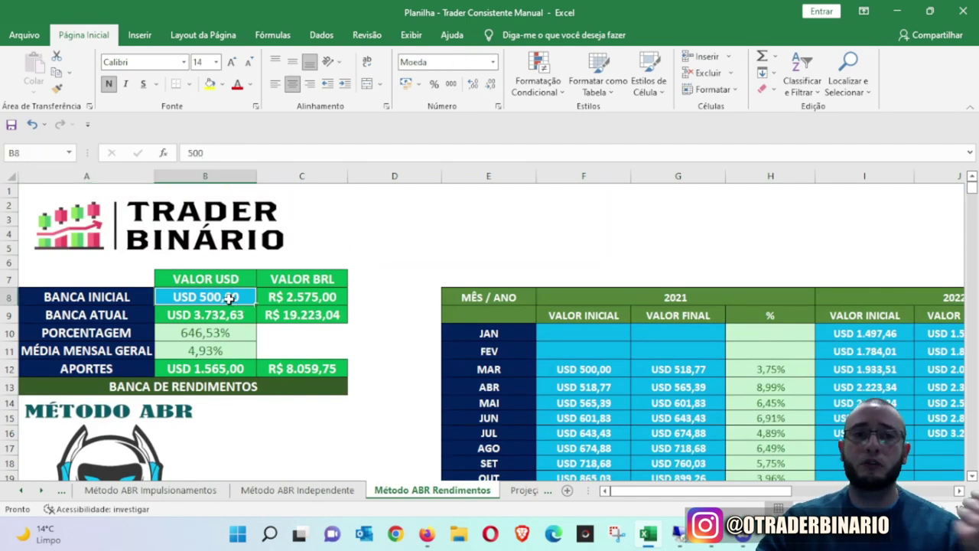
{"action": "left_click", "coordinate": [230, 314]}
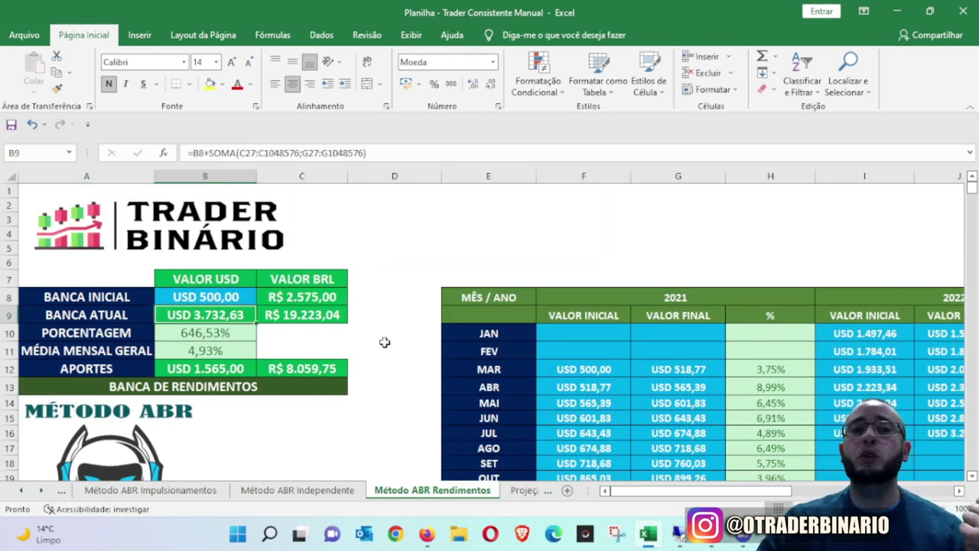
{"action": "left_click", "coordinate": [231, 335]}
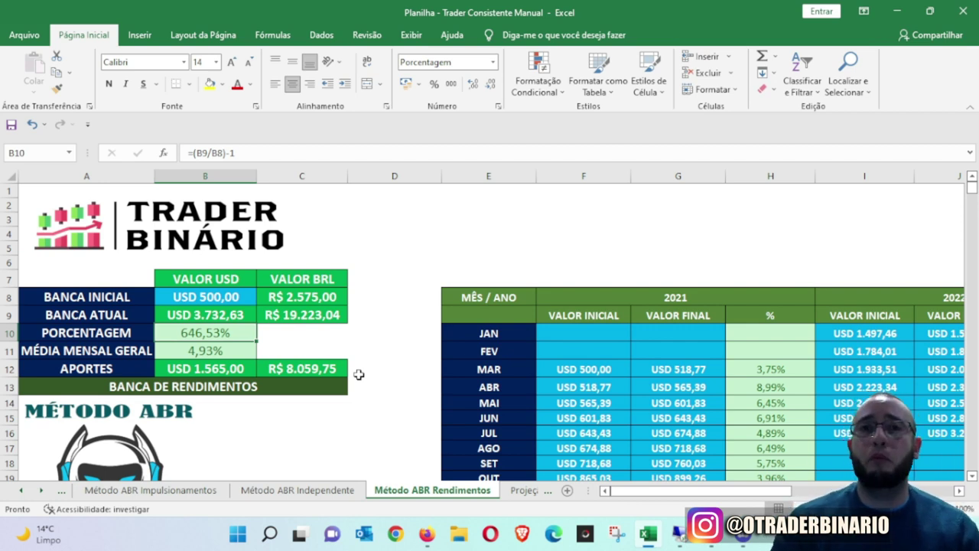
- Examine the August daily entries of the Método ABR Rendimentos sheet and the APORTES amount for 22/ago
{"action": "left_click_drag", "start_coordinate": [972, 190], "coordinate": [969, 419]}
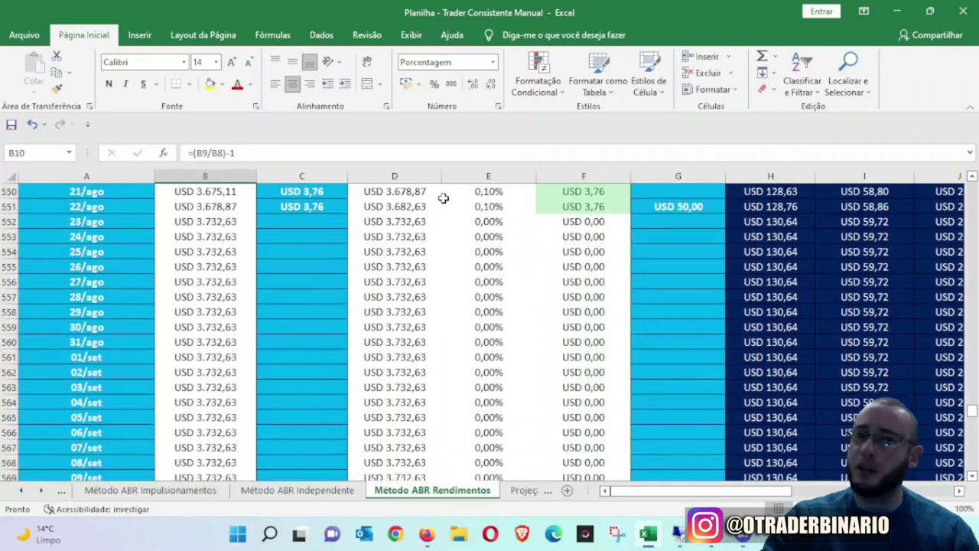
{"action": "scroll", "coordinate": [448, 212], "scroll_direction": "up", "scroll_amount": 3}
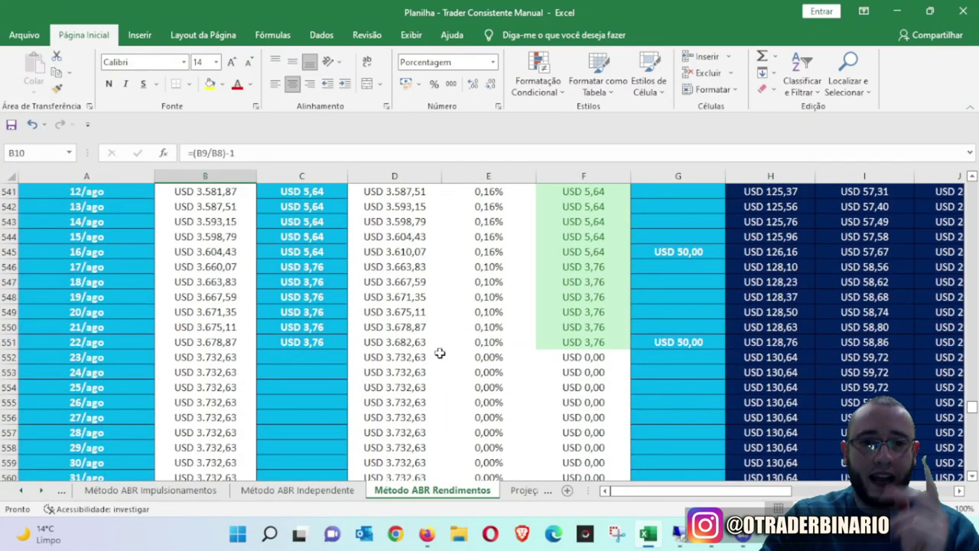
{"action": "left_click", "coordinate": [660, 342]}
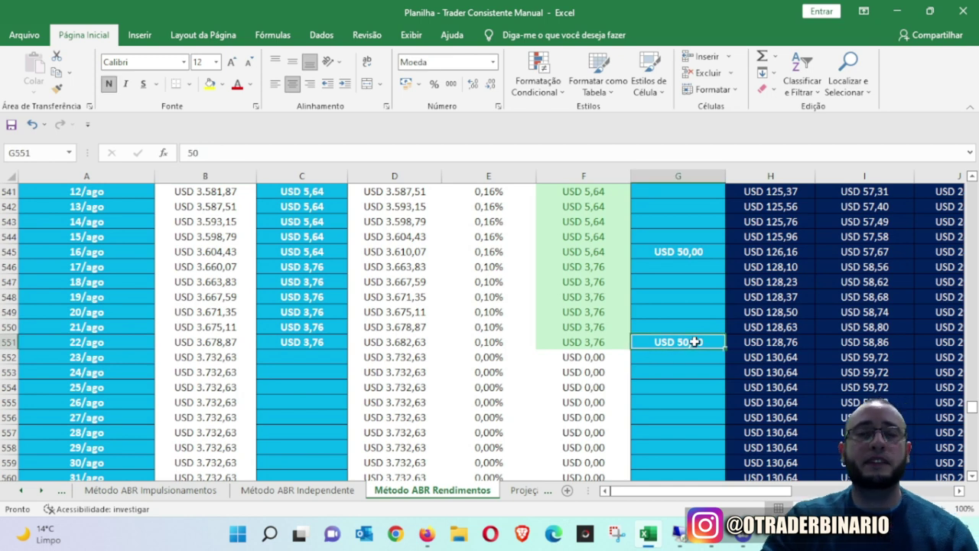
- Open the Projeção ABR Rendimentos sheet and check the VALOR INICIAL, the LUCRO LÍQUIDO percentages and the BRL values of APORTES and RENDIMENTOS ABR
{"action": "left_click", "coordinate": [524, 490]}
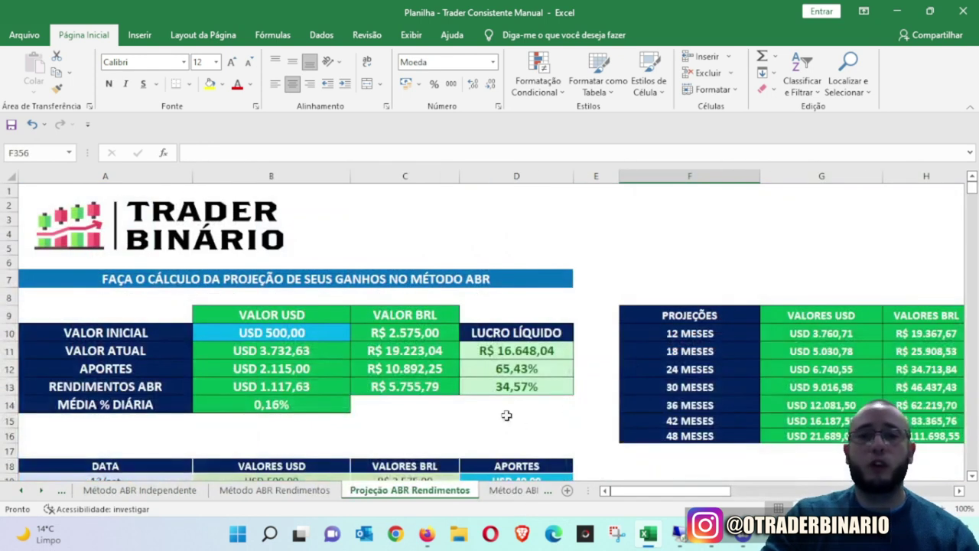
{"action": "left_click", "coordinate": [287, 334]}
{"action": "left_click", "coordinate": [537, 367]}
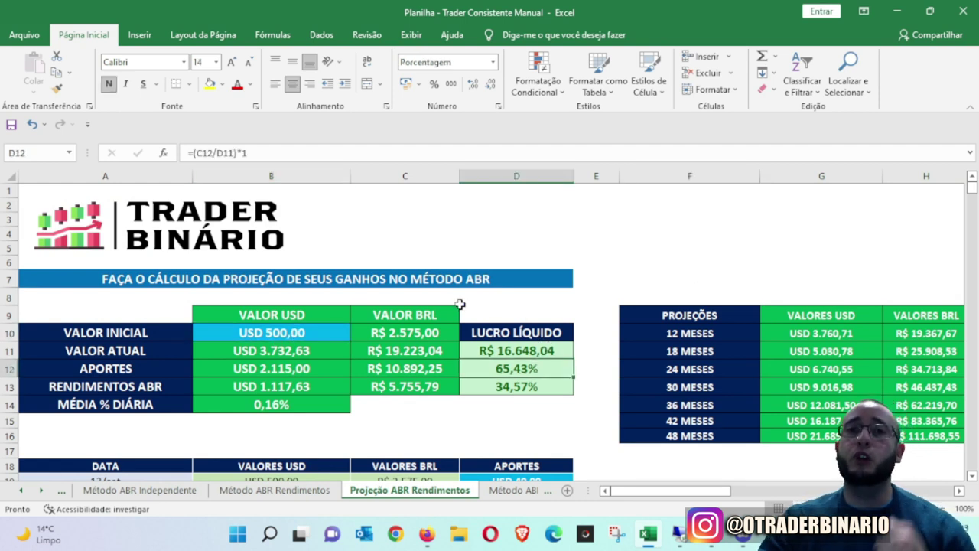
{"action": "left_click", "coordinate": [496, 382]}
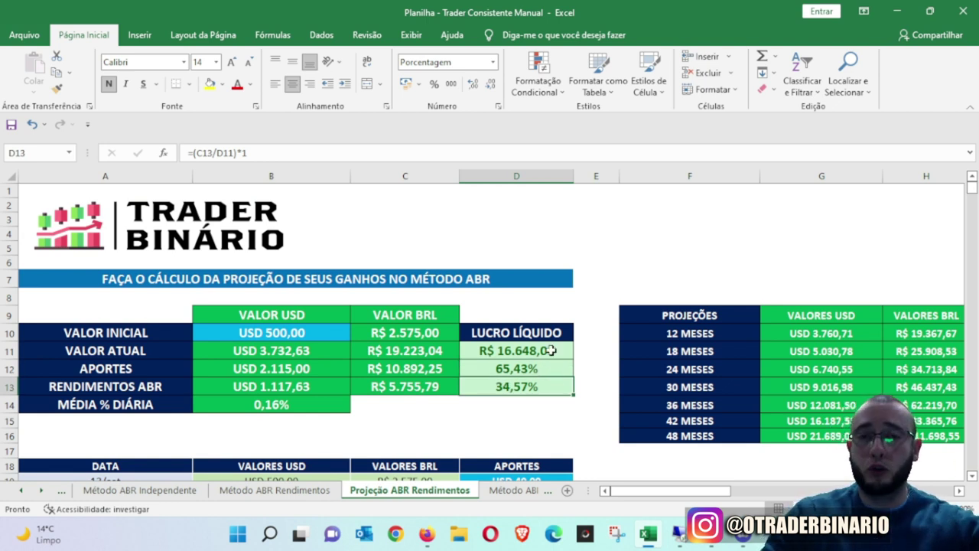
{"action": "left_click", "coordinate": [418, 392]}
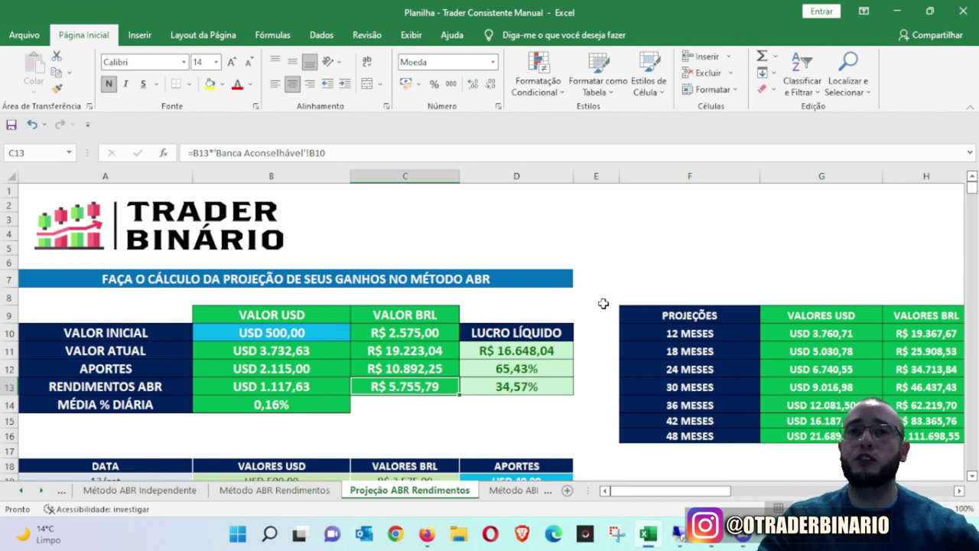
{"action": "left_click", "coordinate": [430, 368]}
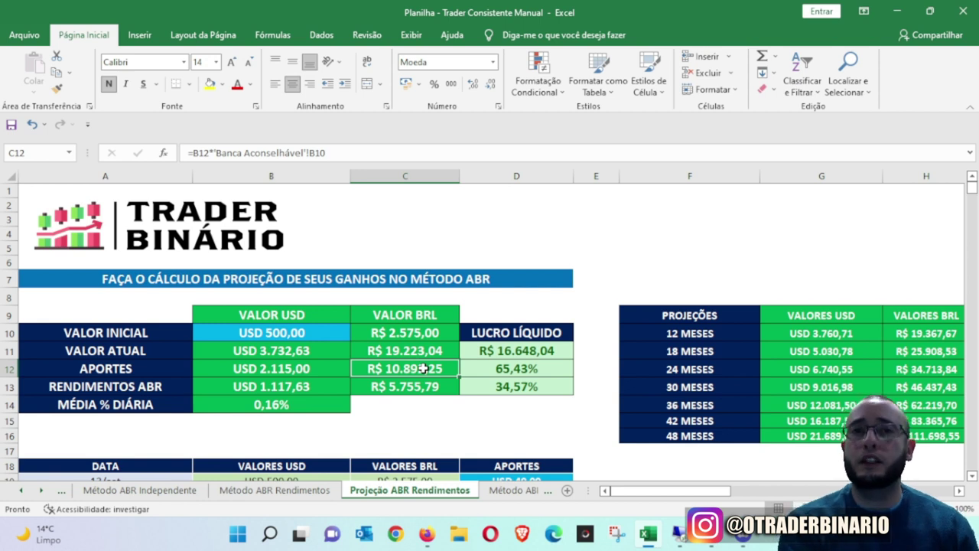
- Compare the 12 MESES projection in USD with the VALOR ATUAL in the Projeção ABR Rendimentos sheet
{"action": "mouse_move", "coordinate": [638, 497]}
{"action": "left_mouse_down"}
{"action": "mouse_move", "coordinate": [648, 498]}
{"action": "mouse_move", "coordinate": [631, 495]}
{"action": "left_mouse_up"}
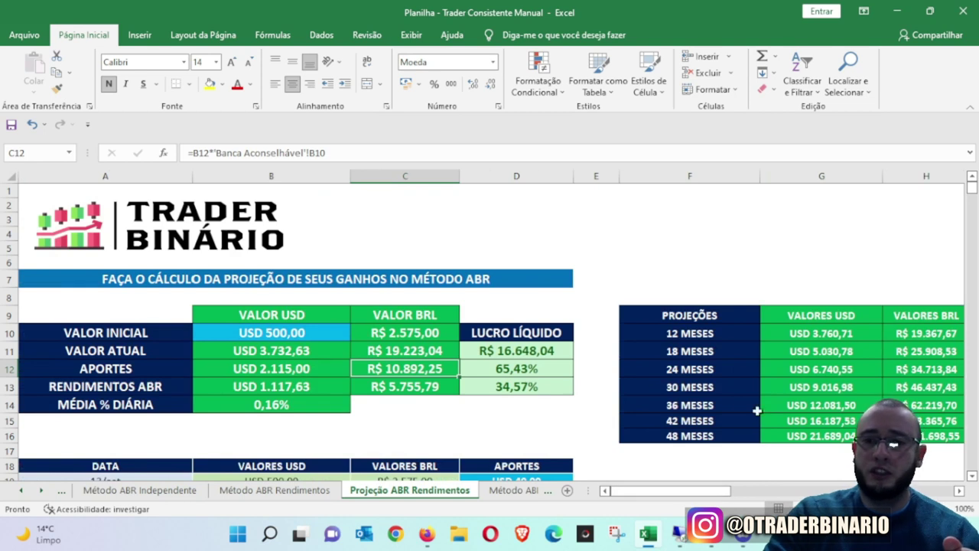
{"action": "scroll", "coordinate": [490, 329], "scroll_direction": "right", "scroll_amount": 3}
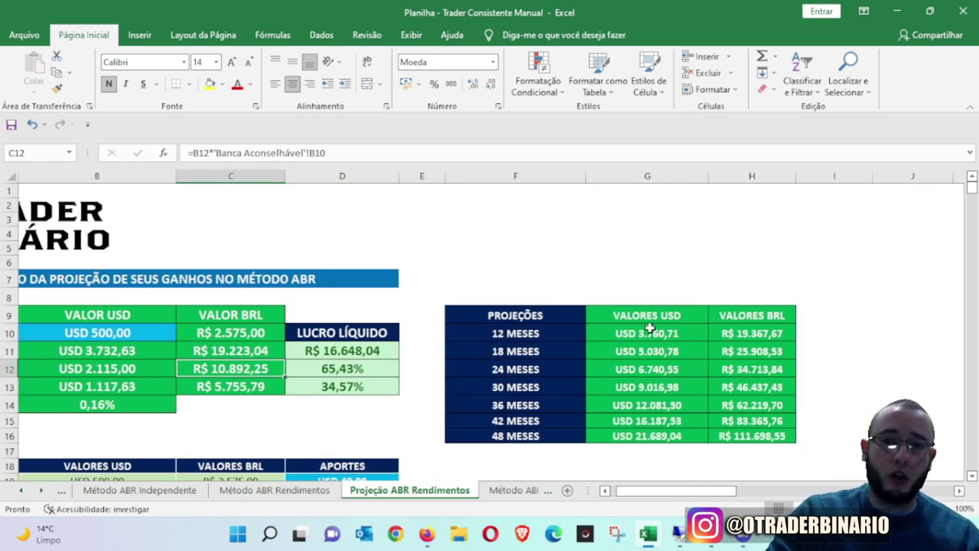
{"action": "left_click", "coordinate": [650, 329]}
{"action": "left_click_drag", "start_coordinate": [667, 498], "coordinate": [649, 498]}
{"action": "left_click", "coordinate": [260, 349]}
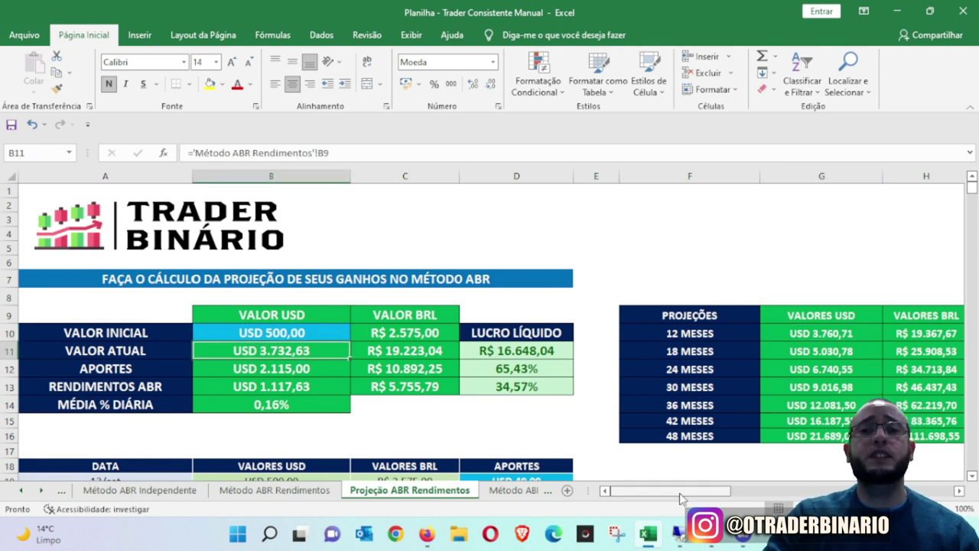
{"action": "left_click", "coordinate": [822, 334]}
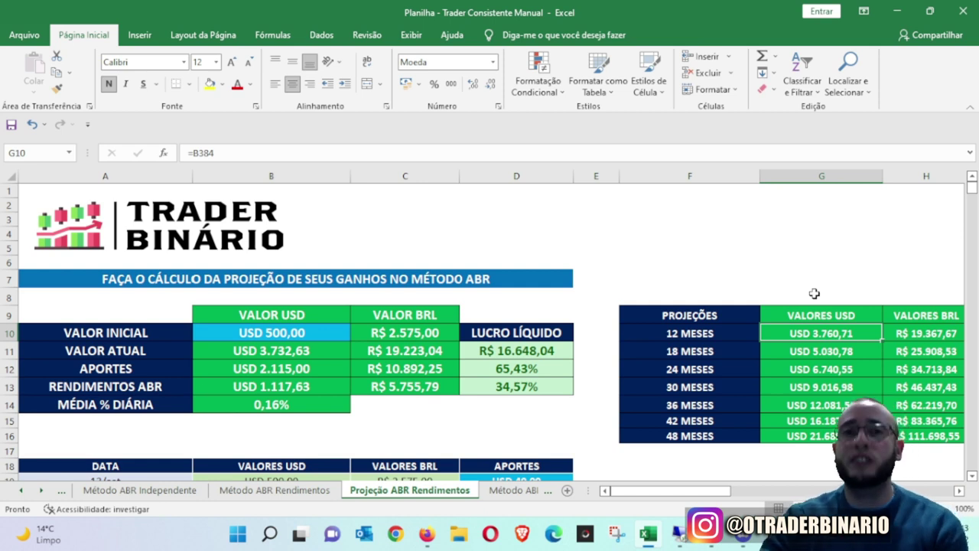
- Review the March daily results in the Método ABR Rendimentos sheet and the MÉDIA % DIÁRIA in the Projeção ABR Rendimentos sheet
{"action": "left_click", "coordinate": [299, 491]}
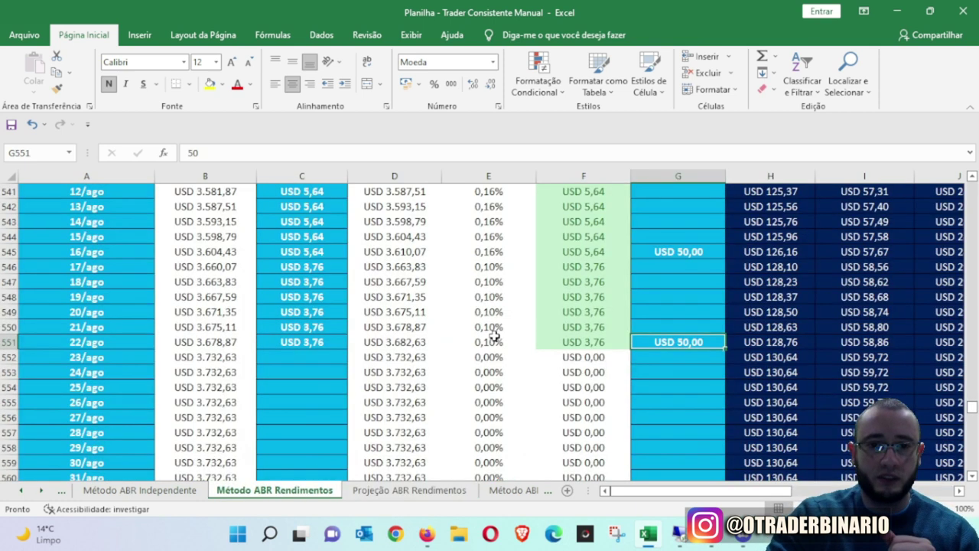
{"action": "left_click_drag", "start_coordinate": [495, 339], "coordinate": [494, 217]}
{"action": "left_click_drag", "start_coordinate": [498, 4], "coordinate": [490, 224]}
{"action": "left_click", "coordinate": [388, 450]}
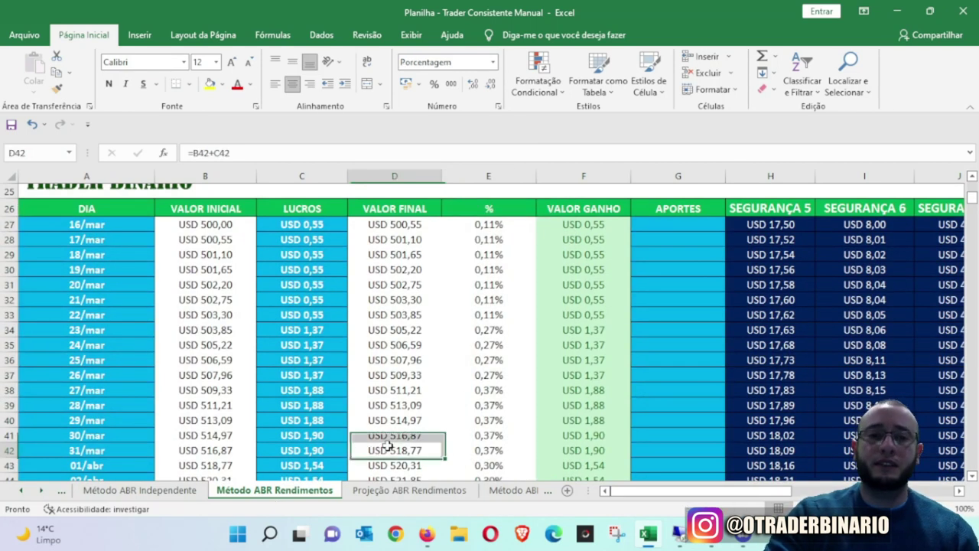
{"action": "left_click", "coordinate": [386, 490]}
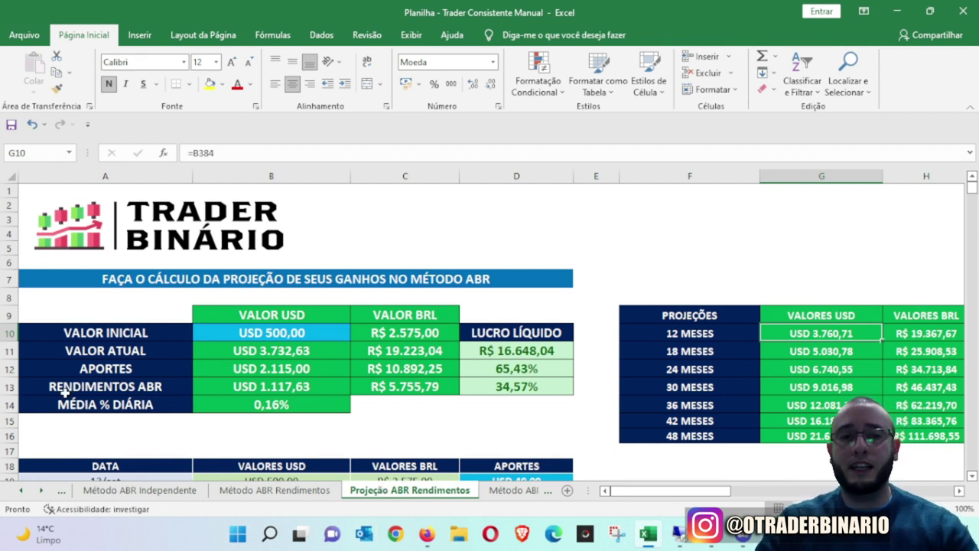
{"action": "left_click", "coordinate": [279, 405]}
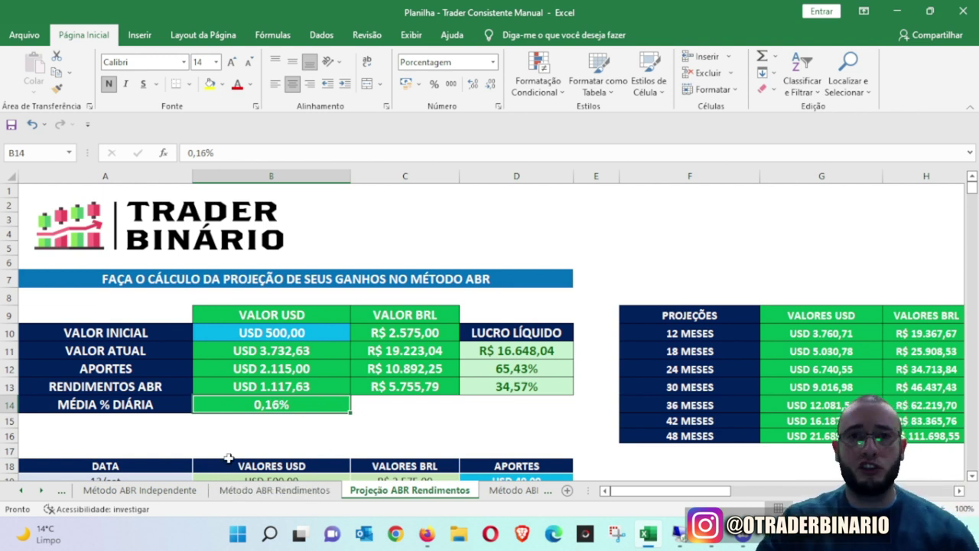
- In the Método ABR Total sheet, select the VALOR GANHO cells F303:F310 for 15/ago to 22/ago to read their sum
{"action": "left_click", "coordinate": [519, 491]}
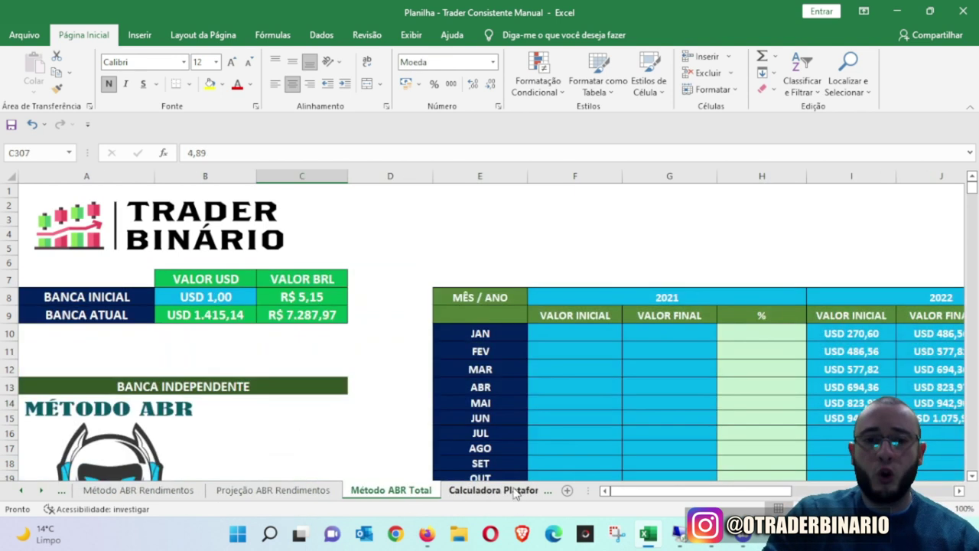
{"action": "scroll", "coordinate": [553, 406], "scroll_direction": "down", "scroll_amount": 1}
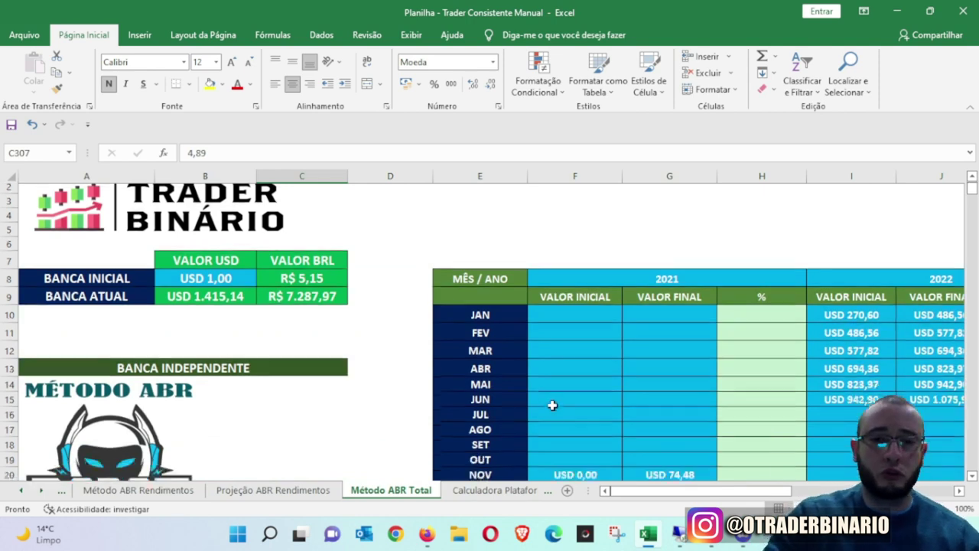
{"action": "scroll", "coordinate": [313, 420], "scroll_direction": "down", "scroll_amount": 20}
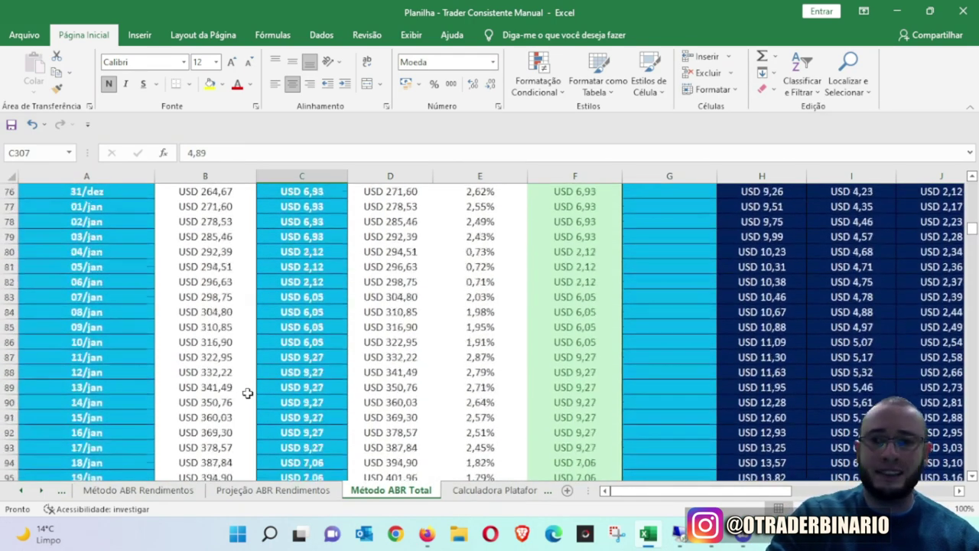
{"action": "scroll", "coordinate": [247, 393], "scroll_direction": "down", "scroll_amount": 5}
{"action": "left_click_drag", "start_coordinate": [973, 236], "coordinate": [971, 361]}
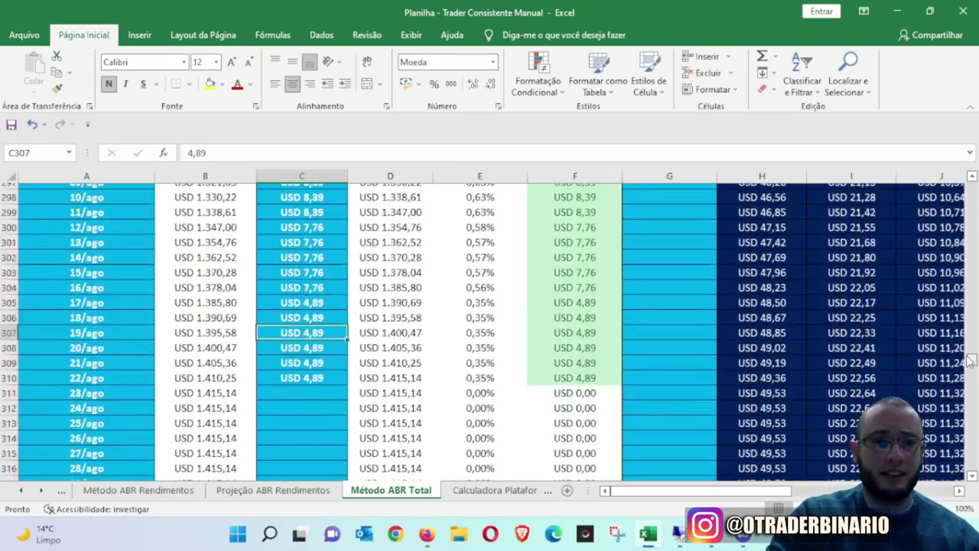
{"action": "left_click", "coordinate": [576, 265]}
{"action": "left_click_drag", "start_coordinate": [575, 265], "coordinate": [575, 367]}
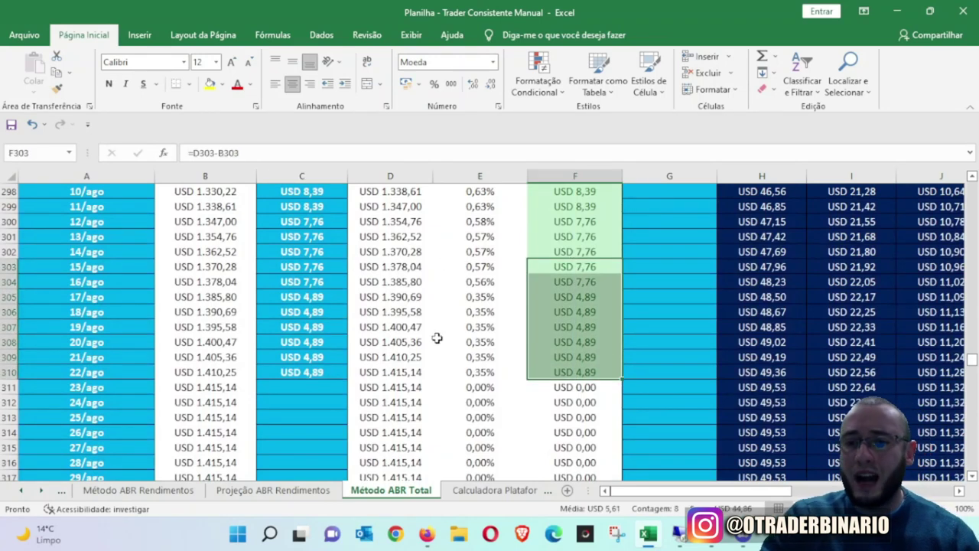
- Convert the period's gain to reais in the Windows Calculator by multiplying 44,86 by 5,15, and return to the Excel sheet
{"action": "left_click", "coordinate": [272, 537]}
{"action": "type", "text": "cal"}
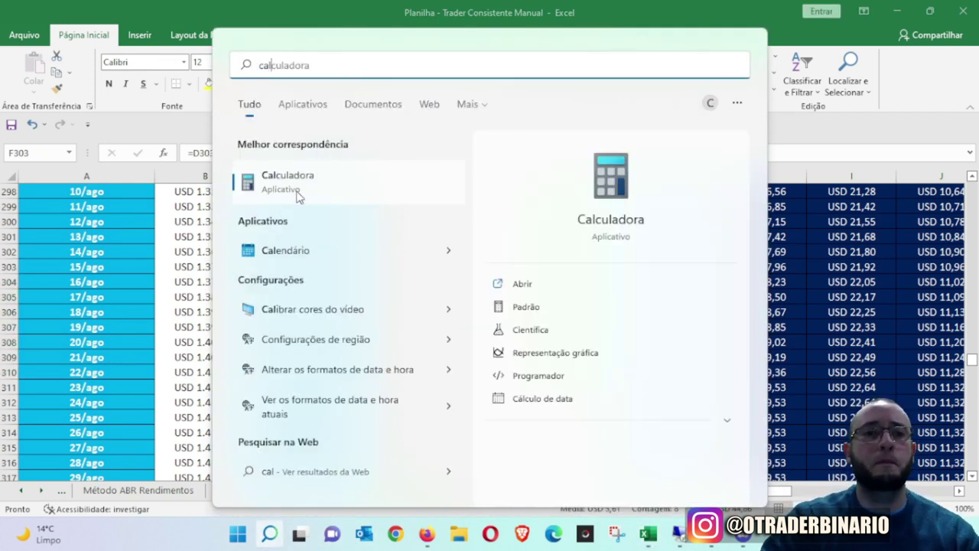
{"action": "left_click", "coordinate": [298, 197]}
{"action": "type", "text": "44,86"}
{"action": "key", "text": "asterisk"}
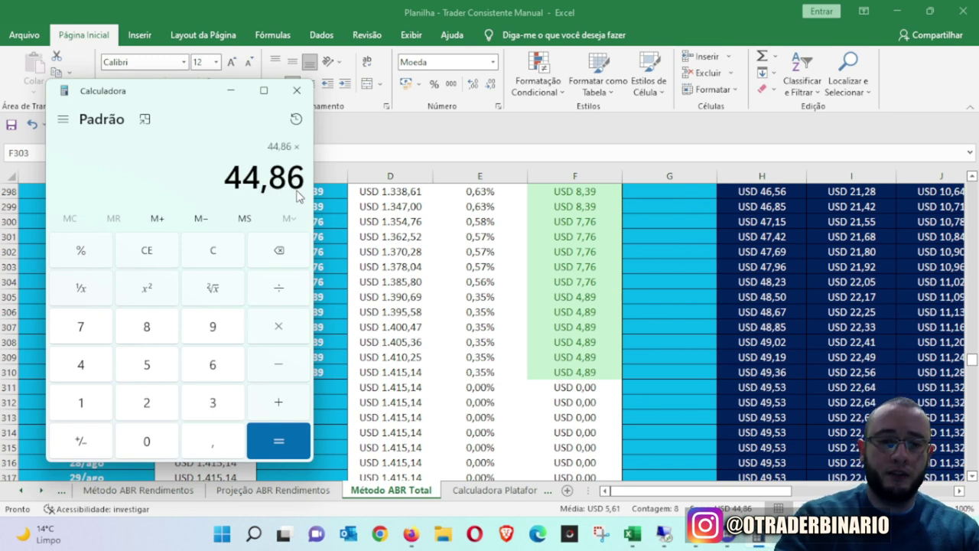
{"action": "type", "text": "5,15"}
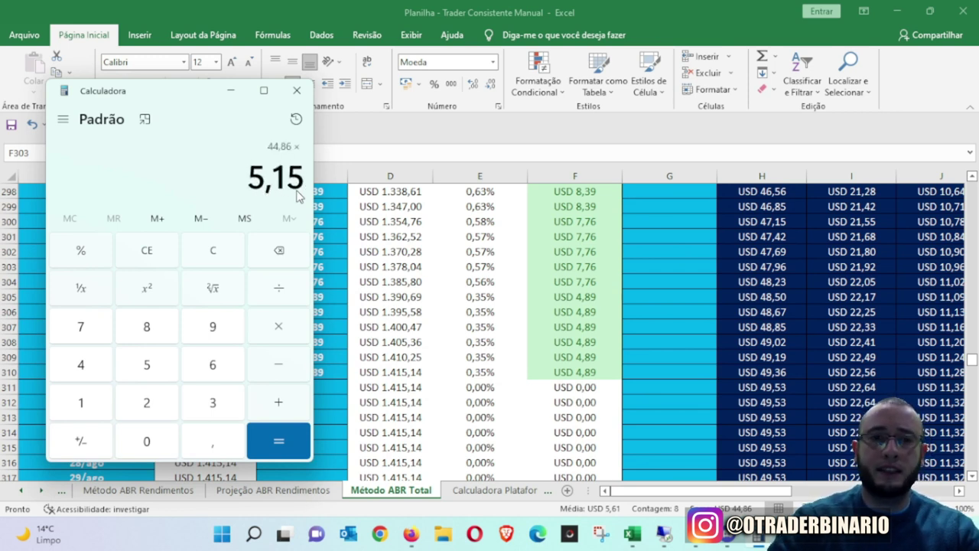
{"action": "key", "text": "Return"}
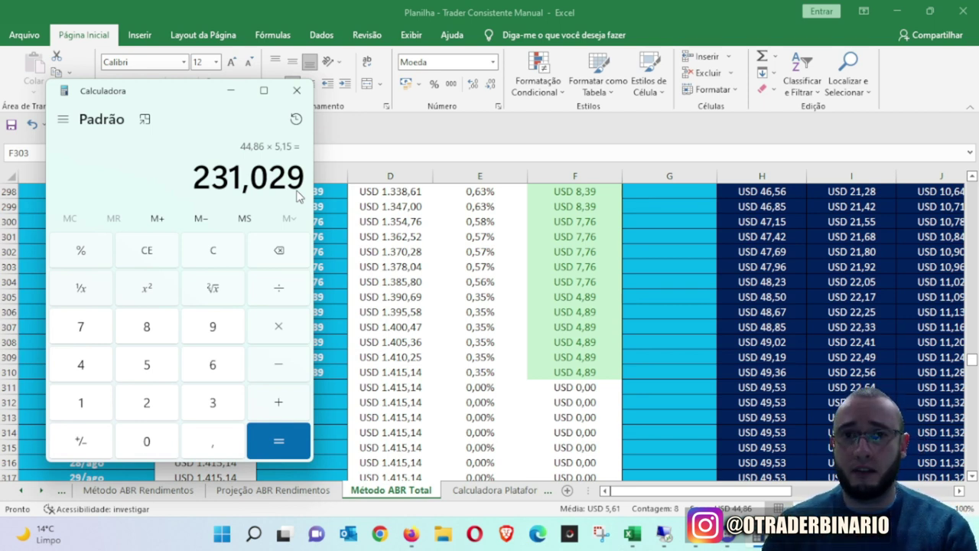
{"action": "left_click", "coordinate": [230, 92]}
{"action": "left_click", "coordinate": [444, 312]}
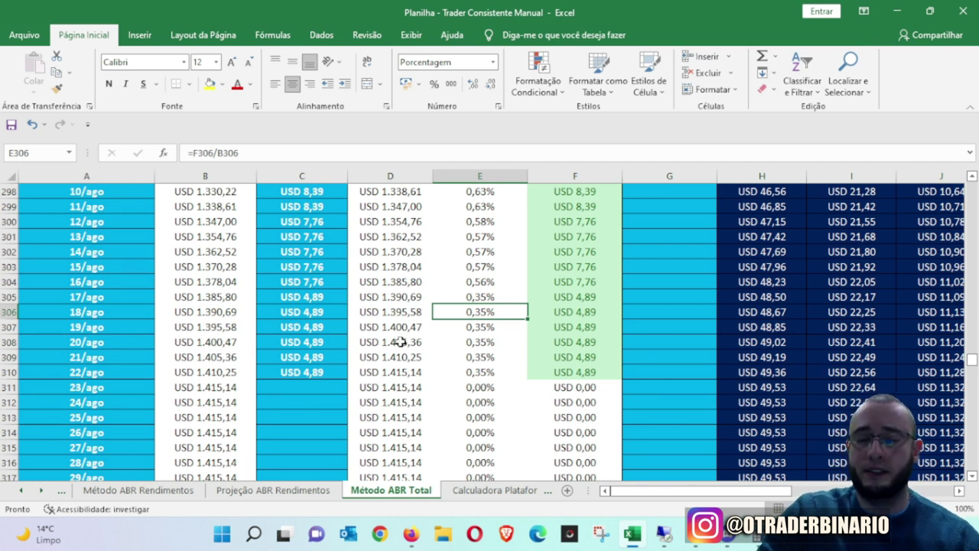
- Open the Método ABR Resultados sheet at its GANHOS TOTAIS ABR table
{"action": "left_click", "coordinate": [491, 495]}
{"action": "left_click", "coordinate": [490, 495]}
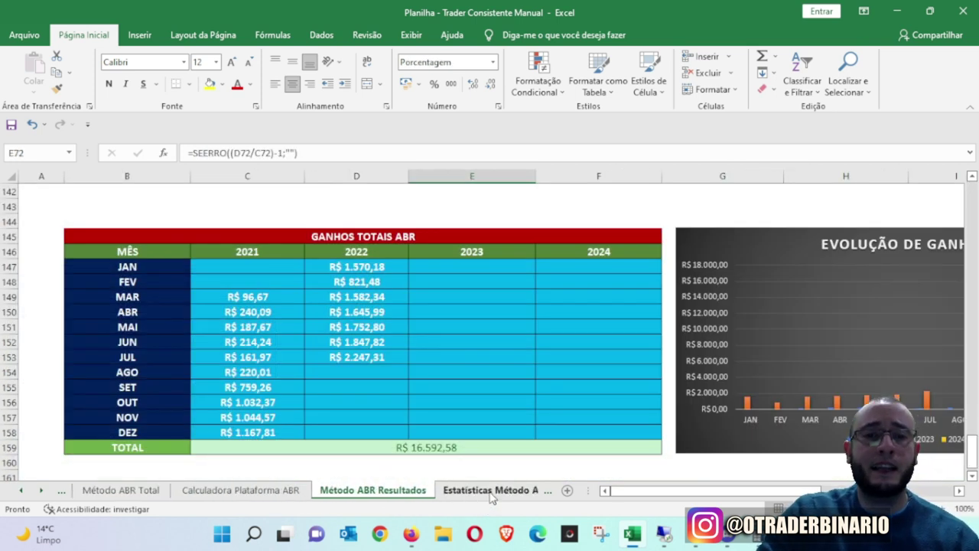
- Open the Desafio Bot Sniper sheet and bring its August rows into view
{"action": "left_click", "coordinate": [40, 490]}
{"action": "left_click", "coordinate": [40, 490]}
{"action": "left_click", "coordinate": [520, 490]}
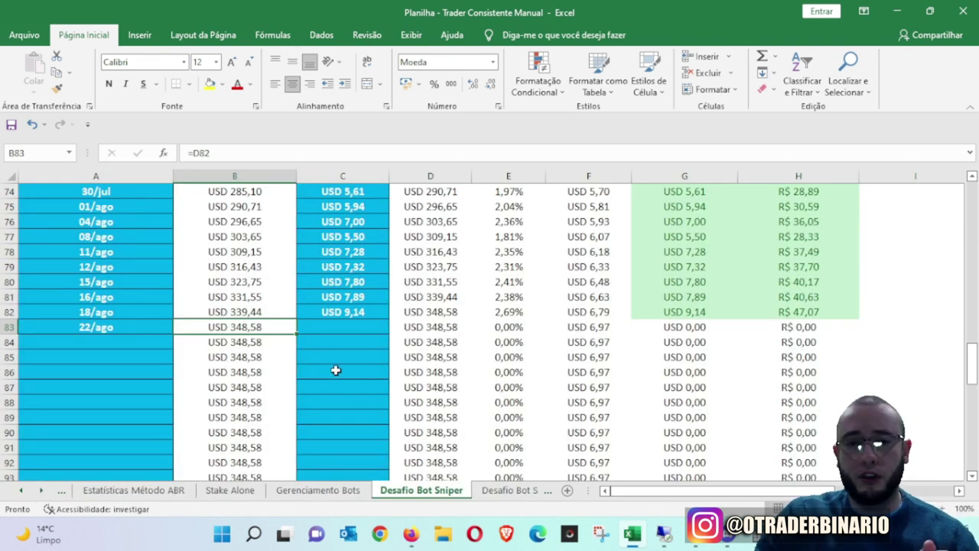
{"action": "scroll", "coordinate": [361, 358], "scroll_direction": "up", "scroll_amount": 1}
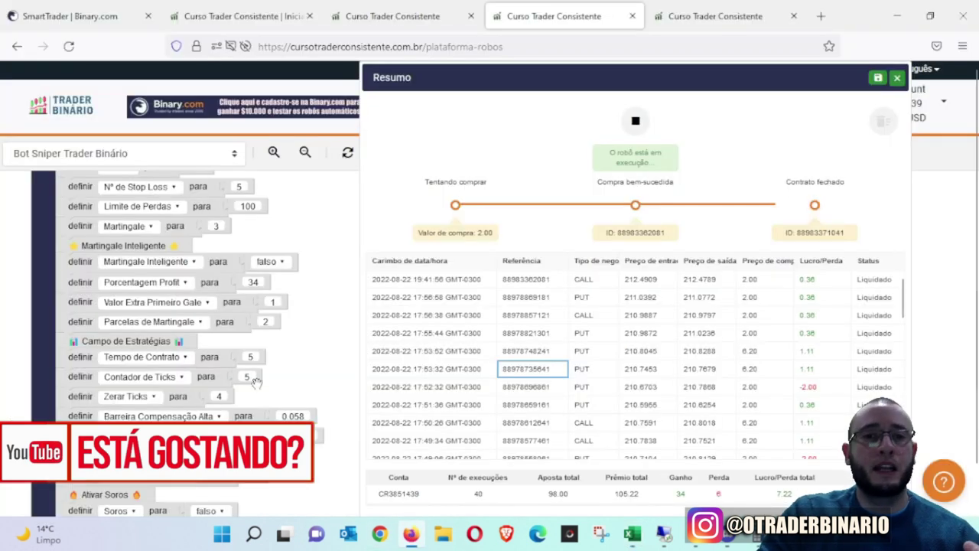
- Switch to Firefox and examine the Martingale and strategy parameters of the Bot Sniper Trader Binário in the last open platform tab
{"action": "left_click", "coordinate": [411, 533]}
{"action": "left_click", "coordinate": [700, 15]}
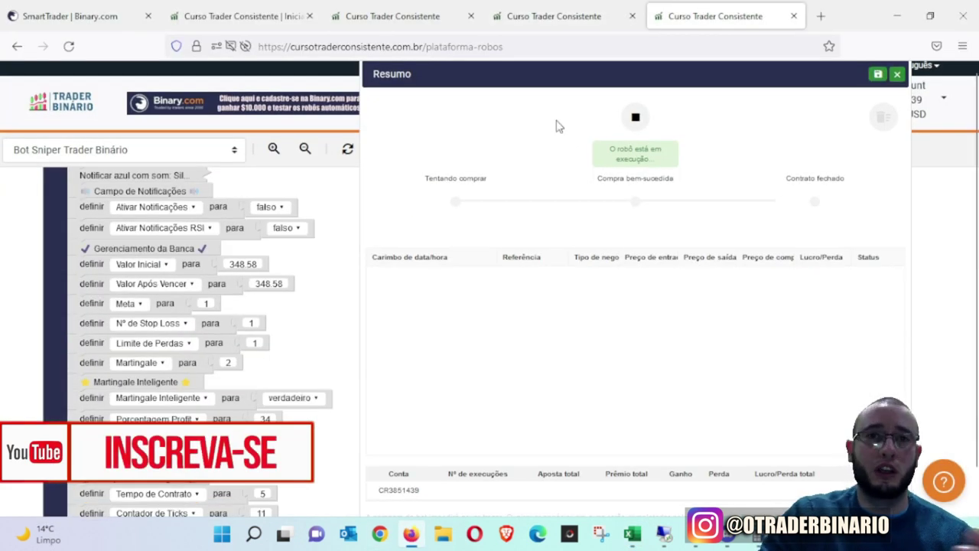
{"action": "scroll", "coordinate": [327, 417], "scroll_direction": "down", "scroll_amount": 5}
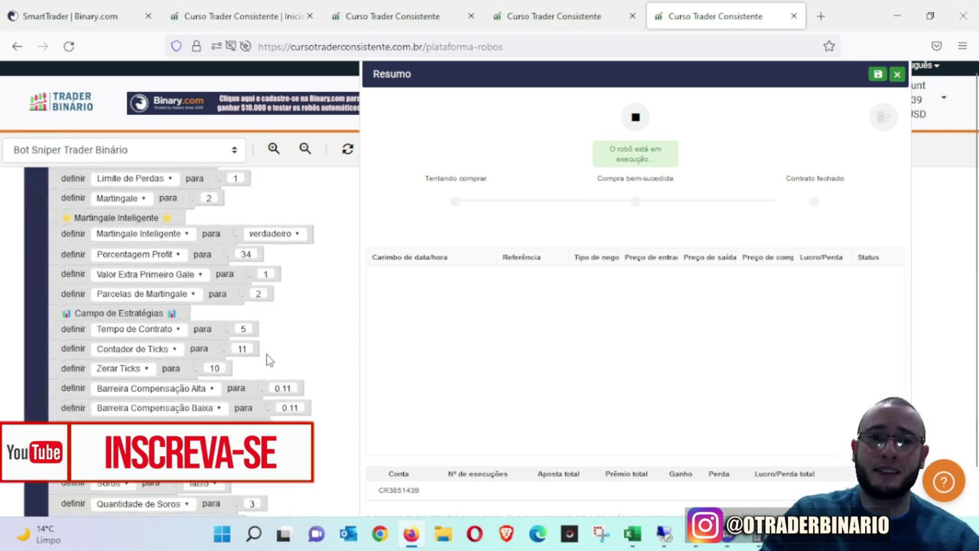
{"action": "left_click", "coordinate": [287, 387]}
{"action": "left_click", "coordinate": [350, 332]}
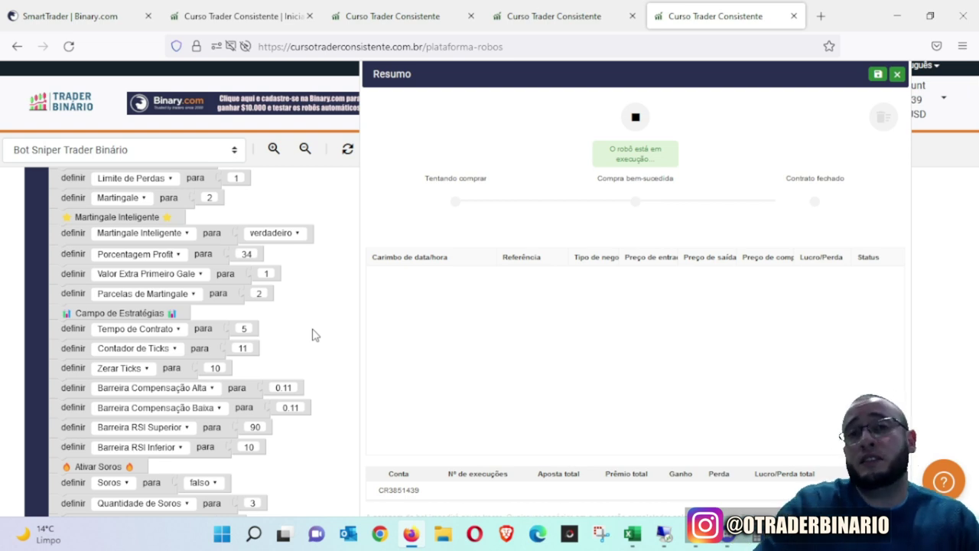
- Check the 18/ago and 22/ago rows of the Excel Desafio Bot Sniper sheet against the bot running in Firefox, and return to Excel
{"action": "left_click", "coordinate": [631, 534]}
{"action": "left_click", "coordinate": [123, 356]}
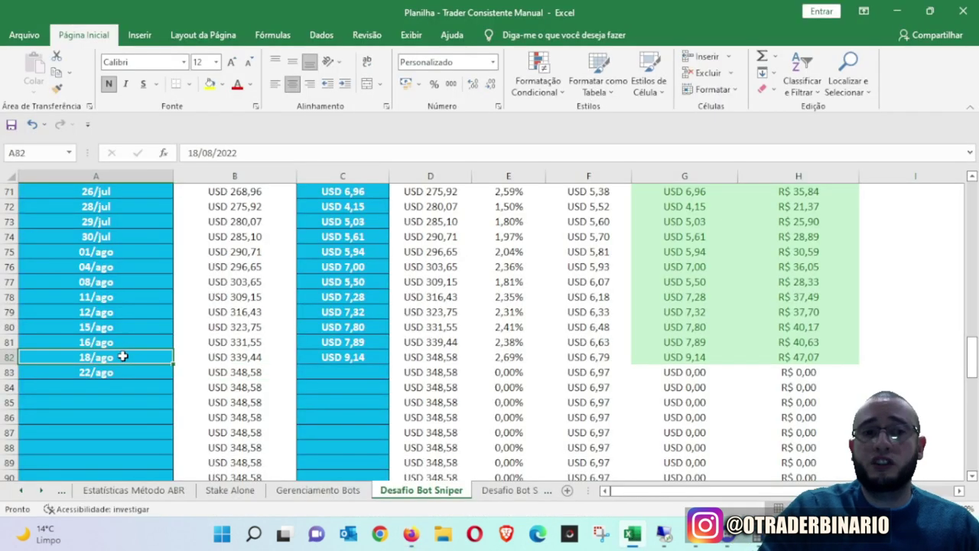
{"action": "key", "text": "Down"}
{"action": "key", "text": "Right"}
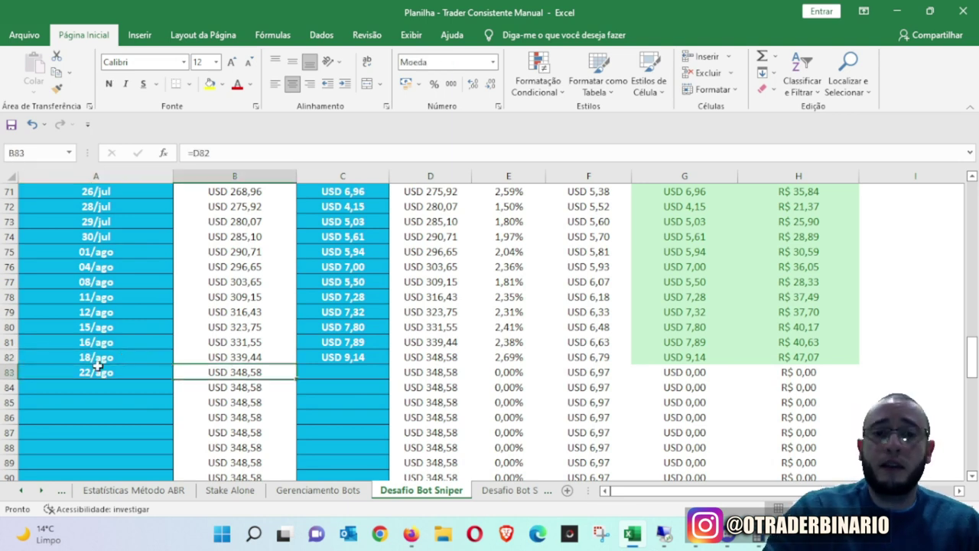
{"action": "left_click", "coordinate": [411, 534]}
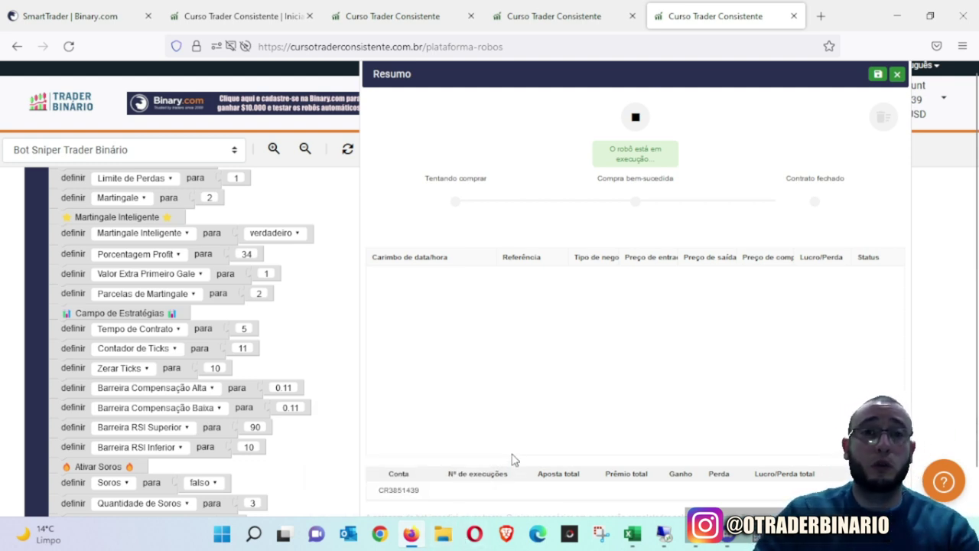
{"action": "mouse_move", "coordinate": [666, 537]}
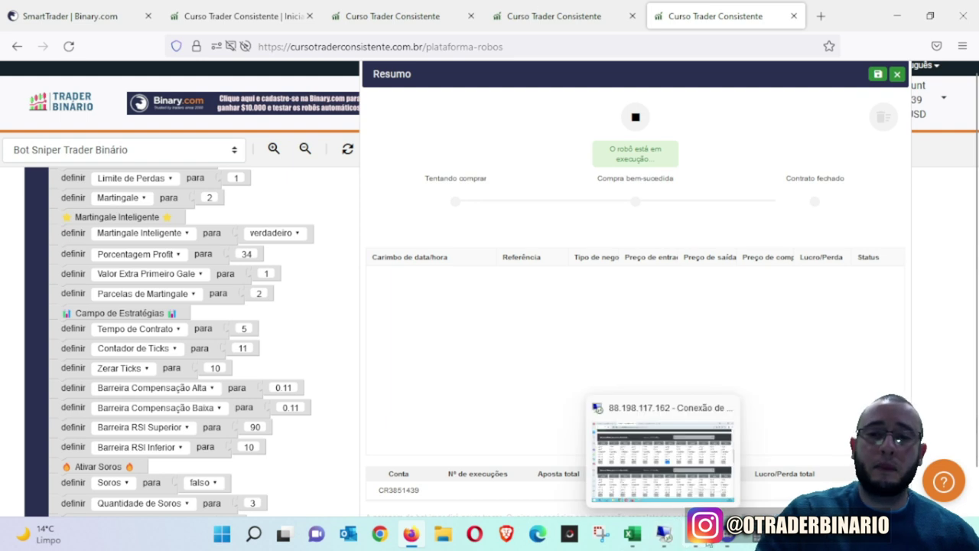
{"action": "left_click", "coordinate": [632, 533]}
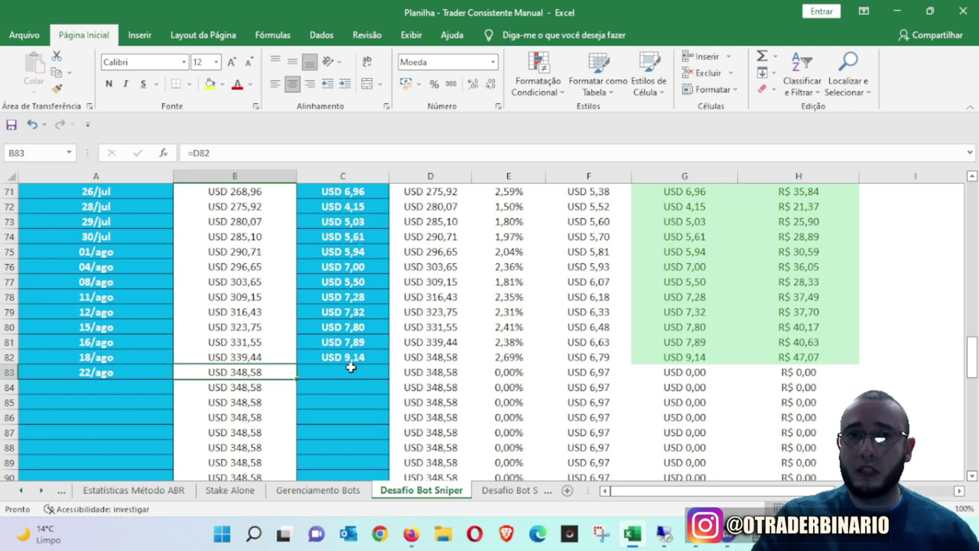
- Select the VALOR EM R$ cells H75:H82 for 01/ago to 18/ago to read their sum
{"action": "scroll", "coordinate": [350, 367], "scroll_direction": "up", "scroll_amount": 6}
{"action": "scroll", "coordinate": [351, 369], "scroll_direction": "down", "scroll_amount": 3}
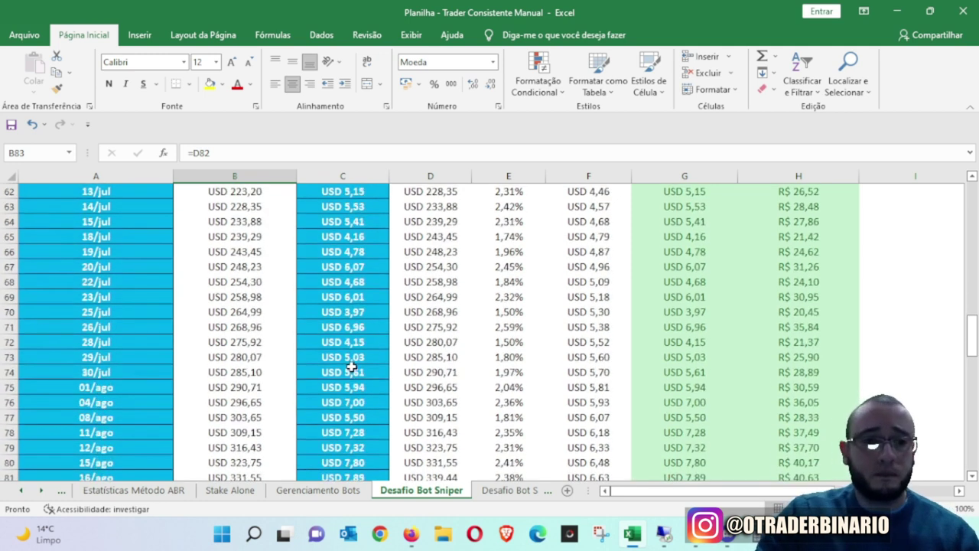
{"action": "scroll", "coordinate": [262, 371], "scroll_direction": "down", "scroll_amount": 1}
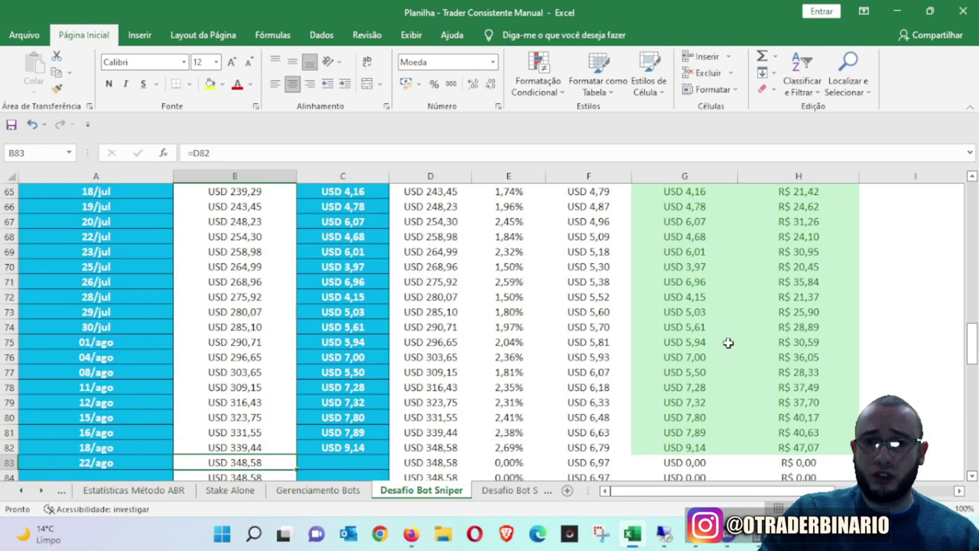
{"action": "left_click_drag", "start_coordinate": [783, 338], "coordinate": [801, 448]}
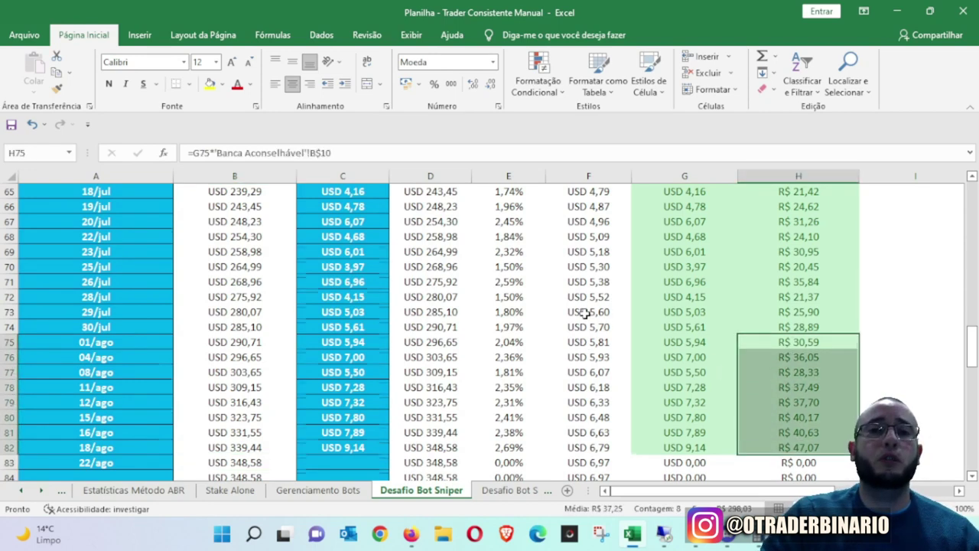
- Select the % column cells from E25 to E82, covering 09/mai to 18/ago, to read their average
{"action": "scroll", "coordinate": [586, 314], "scroll_direction": "up", "scroll_amount": 8}
{"action": "scroll", "coordinate": [585, 314], "scroll_direction": "up", "scroll_amount": 6}
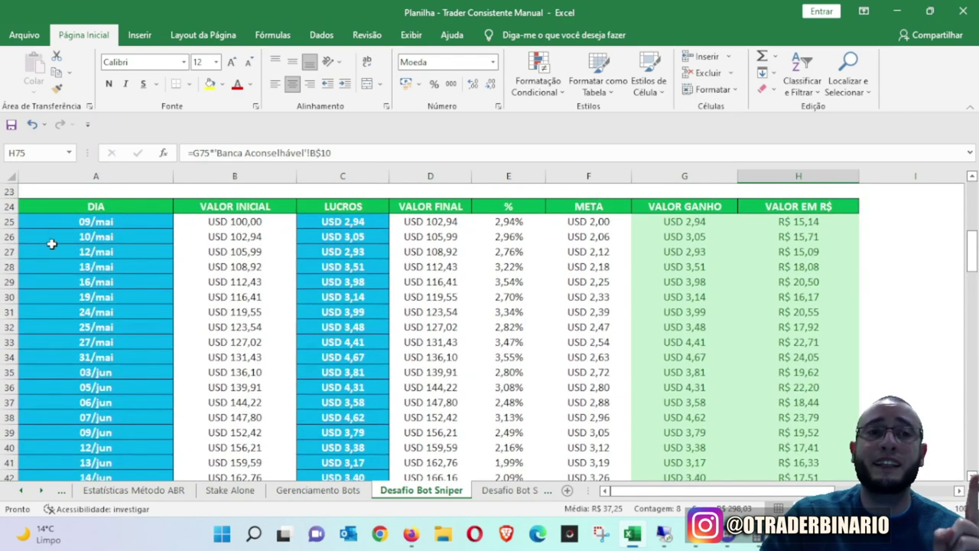
{"action": "left_click", "coordinate": [112, 221]}
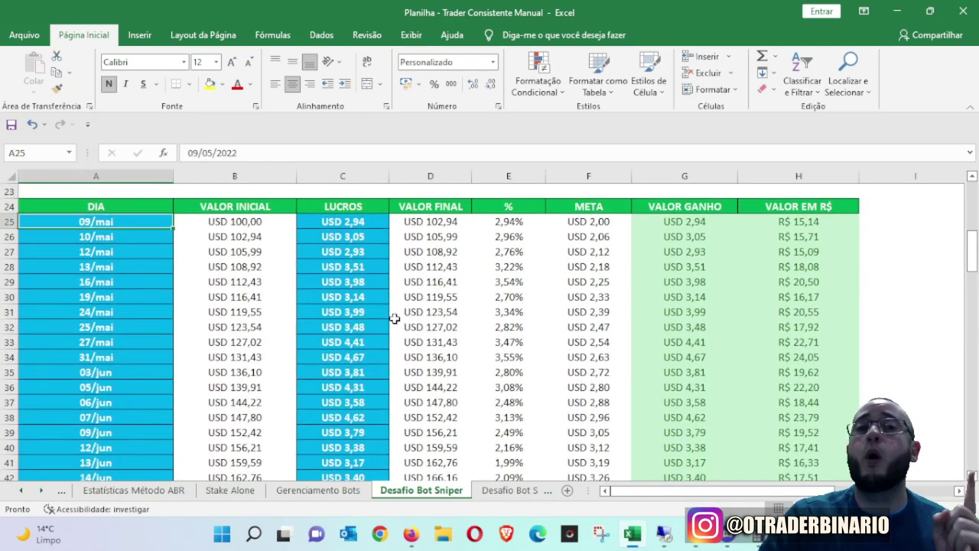
{"action": "left_click", "coordinate": [530, 222]}
{"action": "left_click_drag", "start_coordinate": [531, 222], "coordinate": [521, 321]}
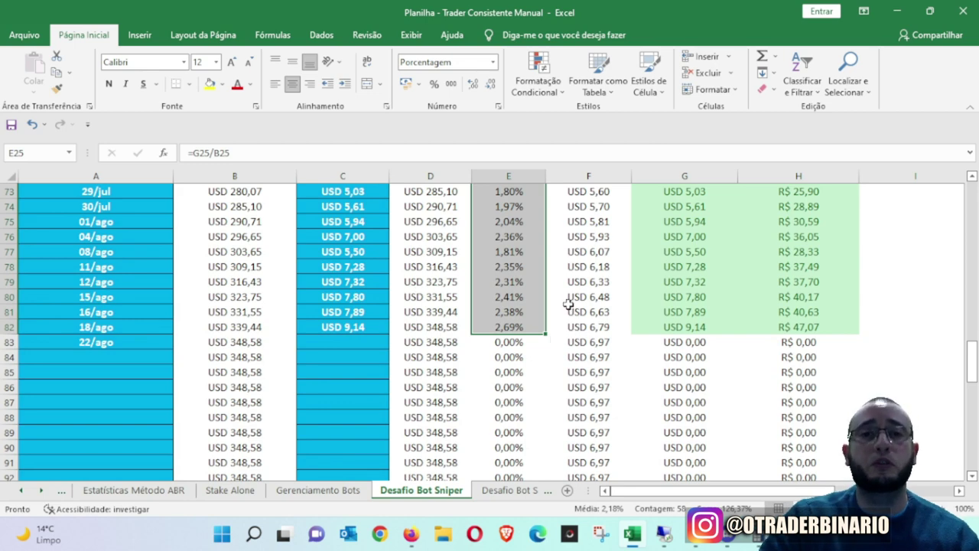
- Review the earlier daily percentages and the monthly gains table above them in the Desafio Bot Sniper sheet
{"action": "scroll", "coordinate": [568, 304], "scroll_direction": "up", "scroll_amount": 5}
{"action": "scroll", "coordinate": [568, 305], "scroll_direction": "up", "scroll_amount": 7}
{"action": "left_click", "coordinate": [503, 308]}
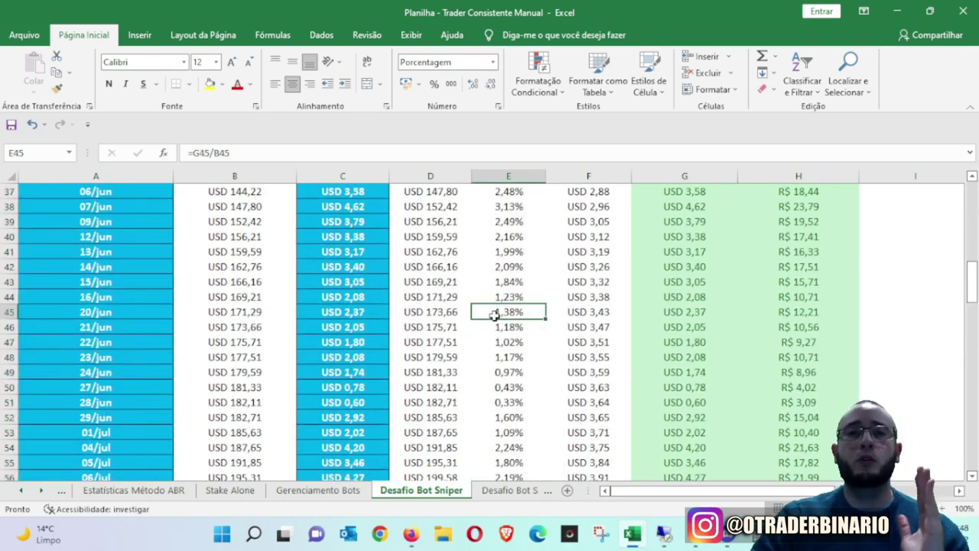
{"action": "scroll", "coordinate": [496, 311], "scroll_direction": "up", "scroll_amount": 5}
{"action": "scroll", "coordinate": [495, 311], "scroll_direction": "up", "scroll_amount": 5}
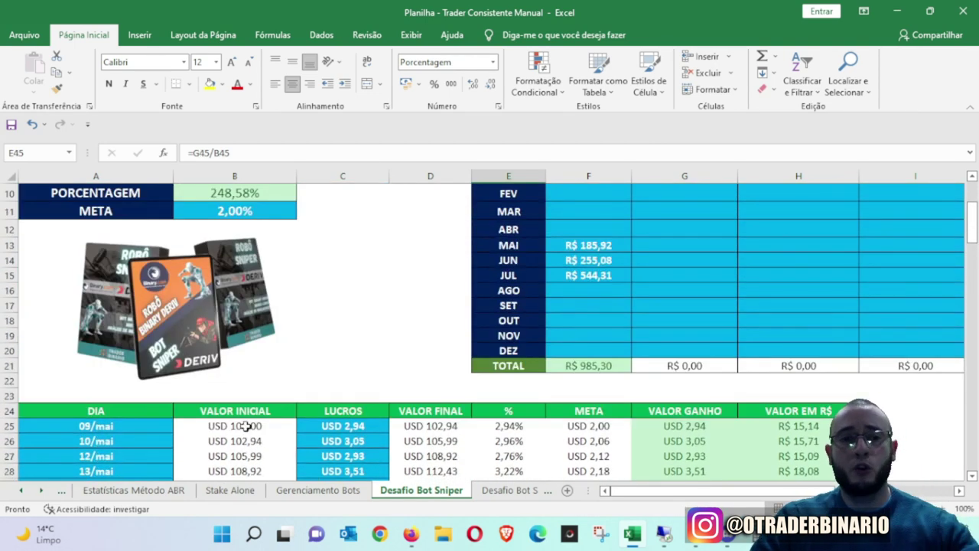
- Compare the 09/mai VALOR INICIAL with the BANCA INICIAL in the Desafio Bot Sniper $20 sheet
{"action": "left_click", "coordinate": [249, 427]}
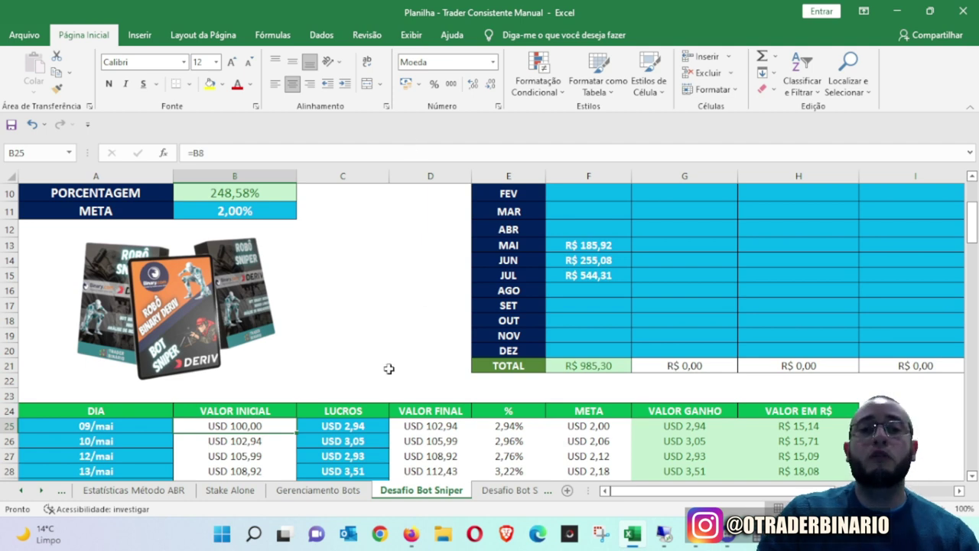
{"action": "left_click", "coordinate": [497, 490]}
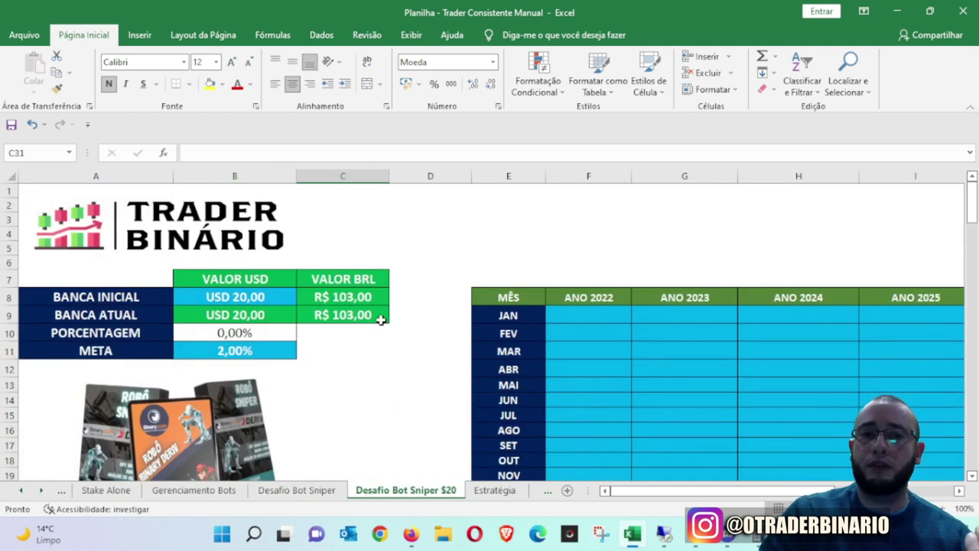
{"action": "left_click", "coordinate": [292, 297]}
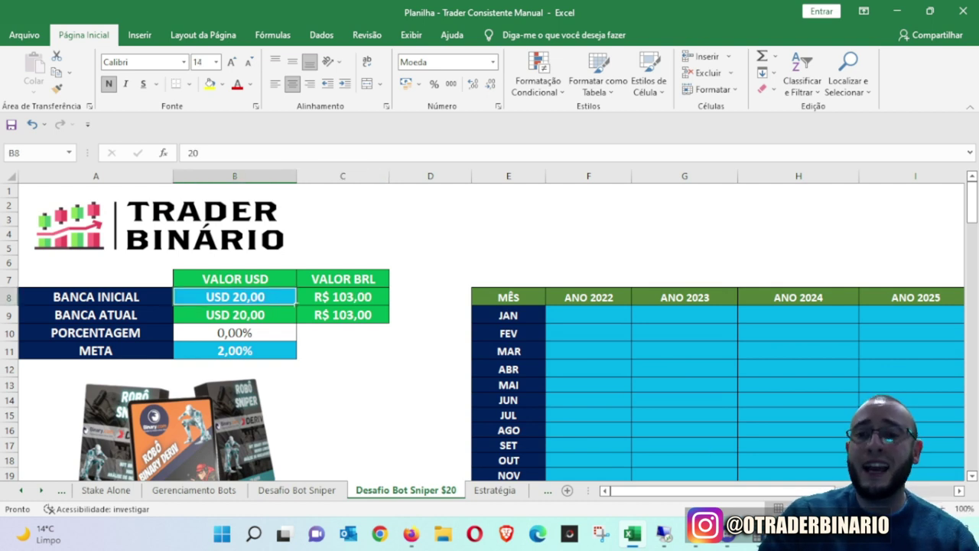
- Switch to Discord and open the trader-consistente channel in the GRUPO VIP ALUNOS group
{"action": "left_click", "coordinate": [727, 541]}
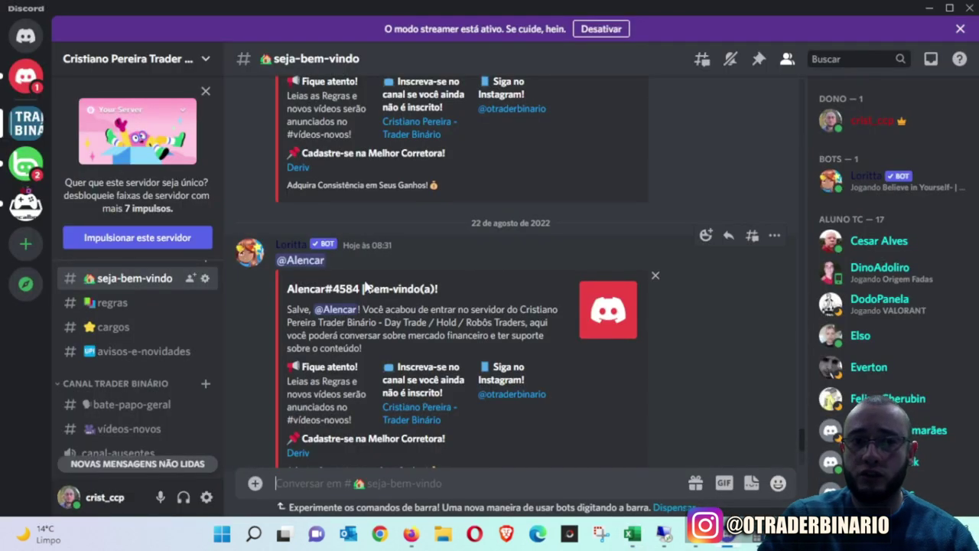
{"action": "scroll", "coordinate": [107, 387], "scroll_direction": "down", "scroll_amount": 4}
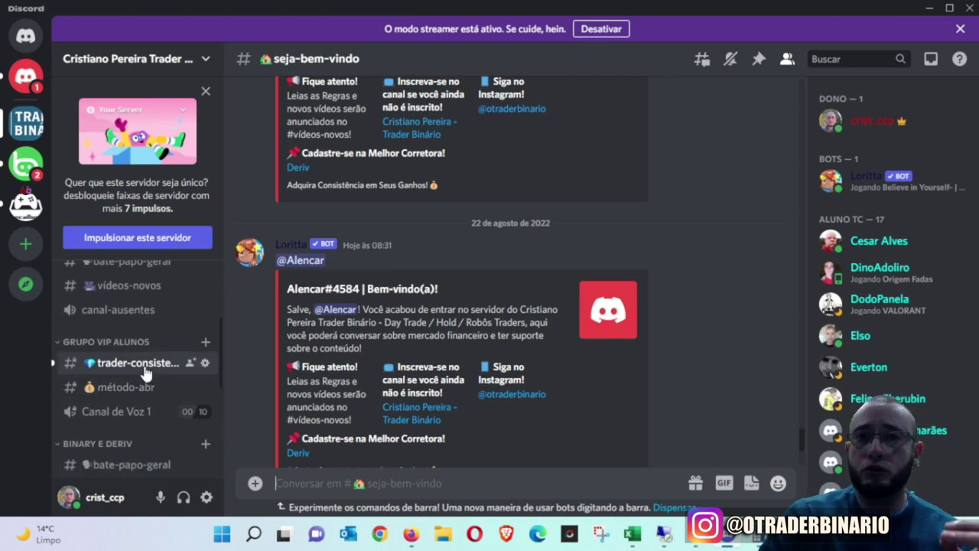
{"action": "left_click", "coordinate": [123, 365]}
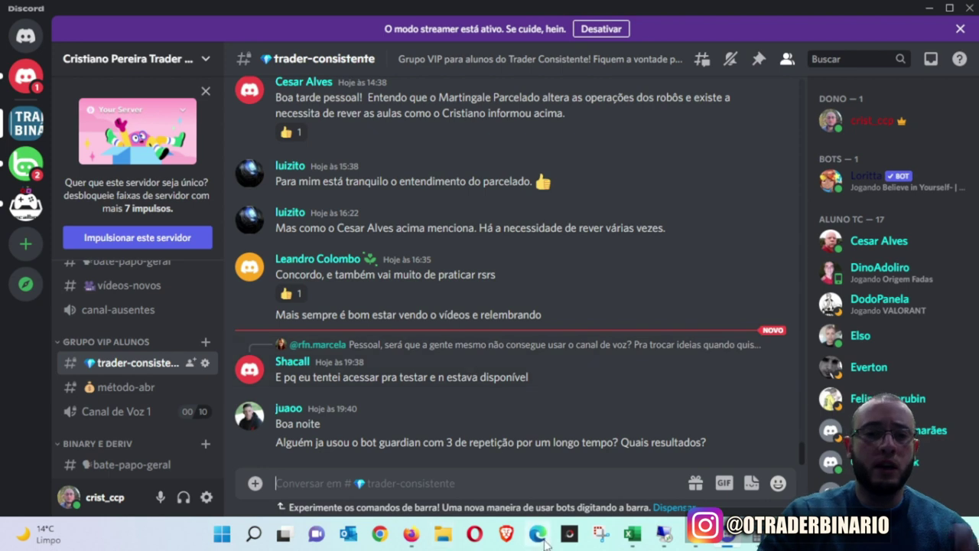
- Check the Bot Sniper execution summary in the fourth Firefox tab and return to Discord
{"action": "left_click", "coordinate": [412, 534]}
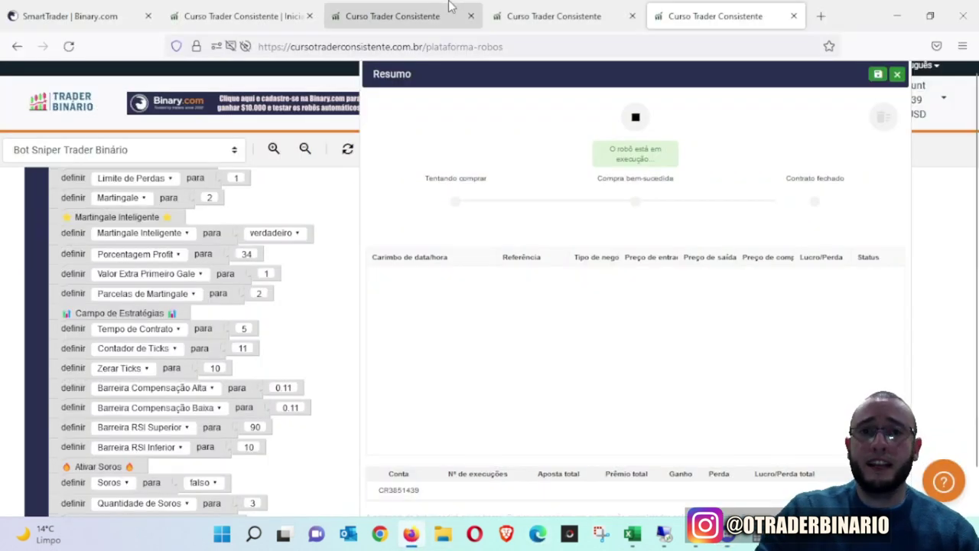
{"action": "left_click", "coordinate": [505, 14]}
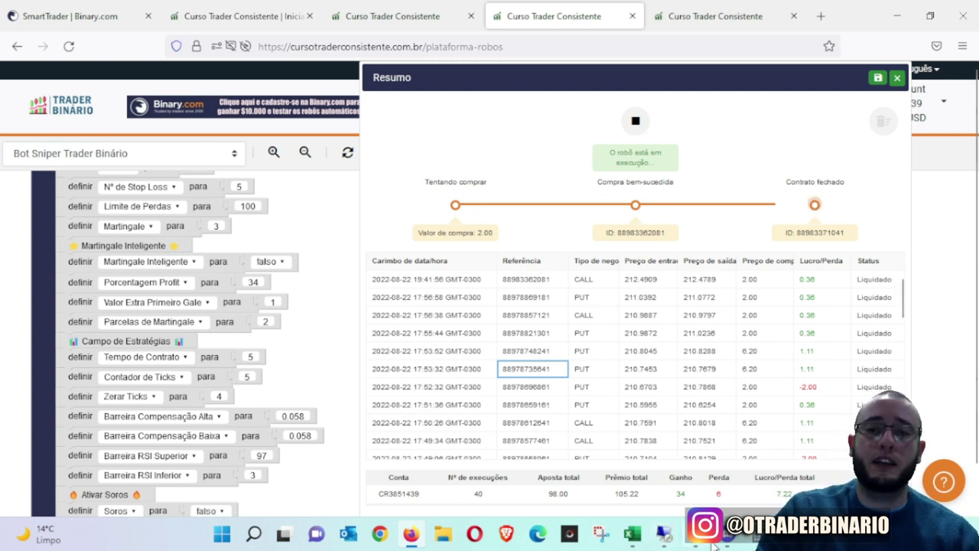
{"action": "left_click", "coordinate": [664, 534]}
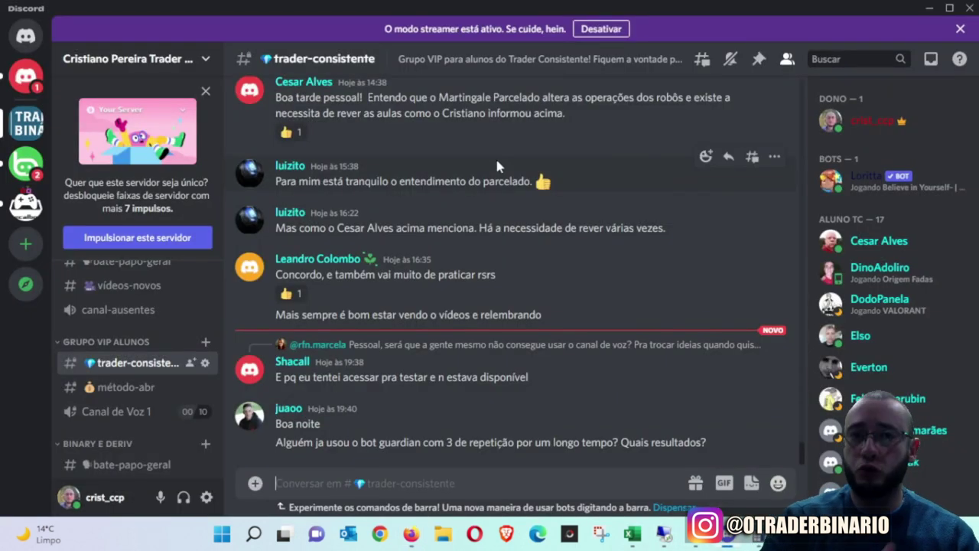
- Open the seja-bem-vindo channel in Discord and look through the server's channel list
{"action": "scroll", "coordinate": [151, 317], "scroll_direction": "up", "scroll_amount": 4}
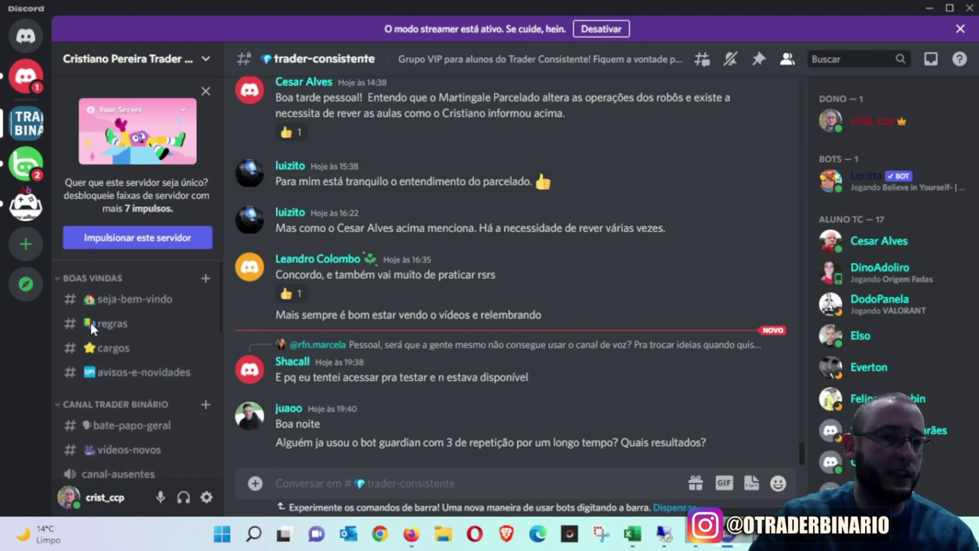
{"action": "left_click", "coordinate": [151, 312]}
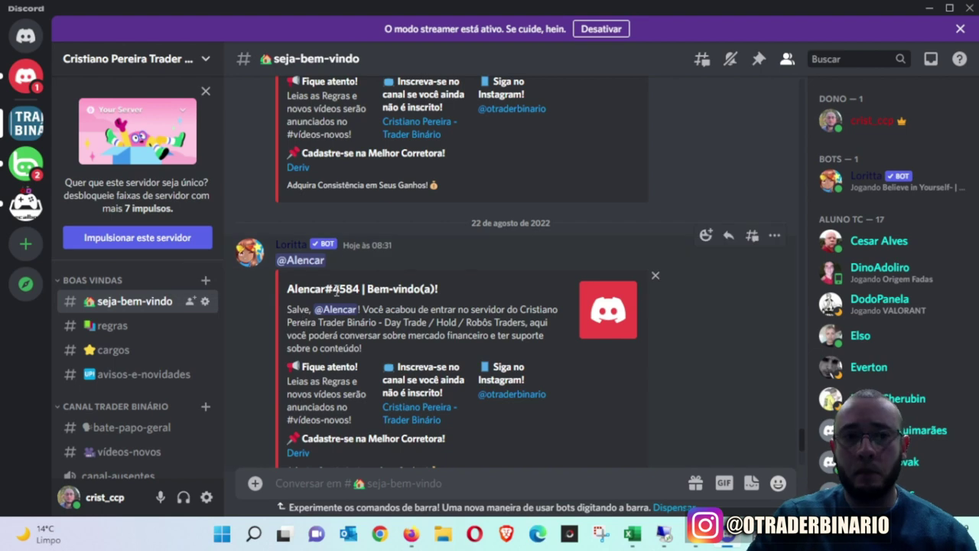
{"action": "scroll", "coordinate": [175, 328], "scroll_direction": "down", "scroll_amount": 1}
{"action": "scroll", "coordinate": [164, 359], "scroll_direction": "down", "scroll_amount": 3}
{"action": "scroll", "coordinate": [149, 393], "scroll_direction": "up", "scroll_amount": 2}
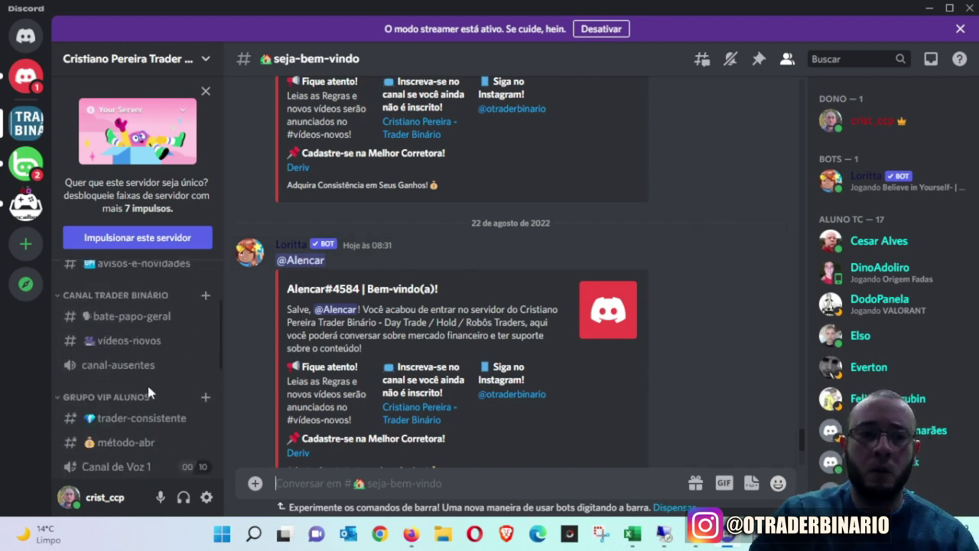
{"action": "scroll", "coordinate": [149, 391], "scroll_direction": "up", "scroll_amount": 3}
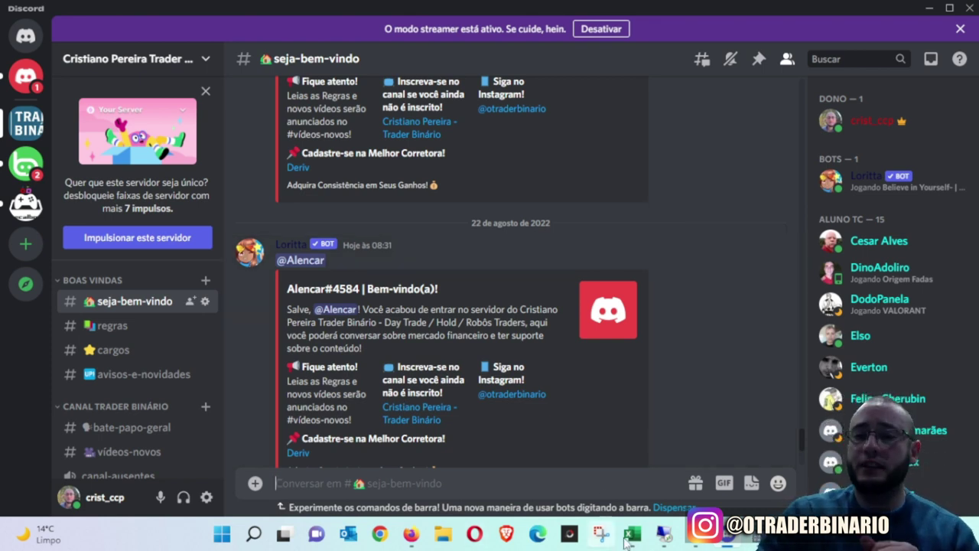
- Switch to the remote desktop and check the 1HZ75V log of timeframe M1 in the third plataforma-abr tab
{"action": "left_click", "coordinate": [663, 534]}
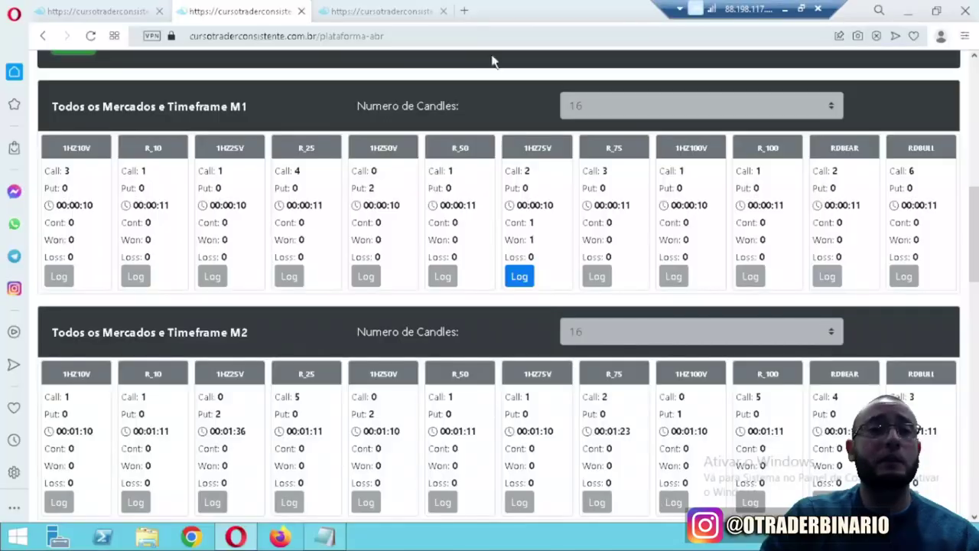
{"action": "left_click", "coordinate": [375, 11]}
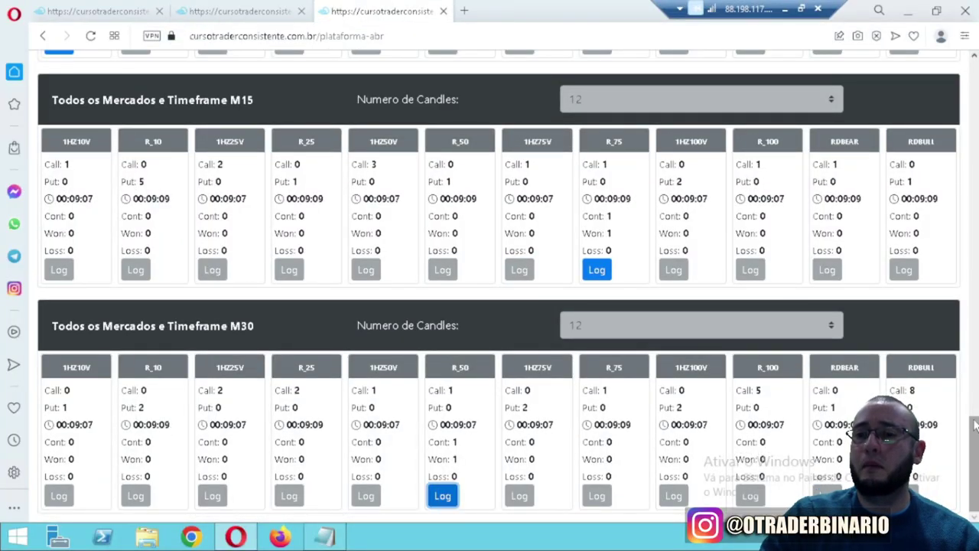
{"action": "scroll", "coordinate": [847, 432], "scroll_direction": "up", "scroll_amount": 10}
{"action": "scroll", "coordinate": [504, 305], "scroll_direction": "up", "scroll_amount": 5}
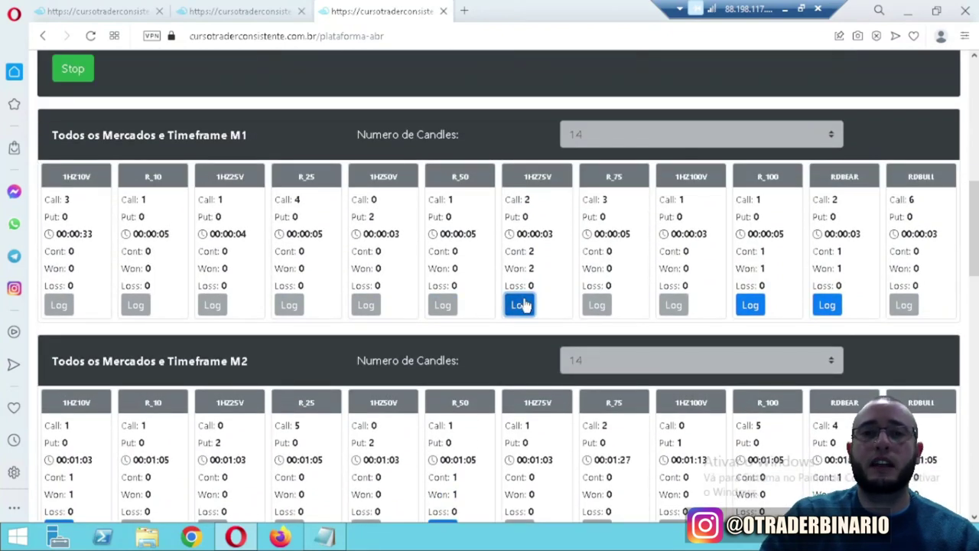
{"action": "left_click", "coordinate": [523, 305]}
{"action": "left_click", "coordinate": [722, 382]}
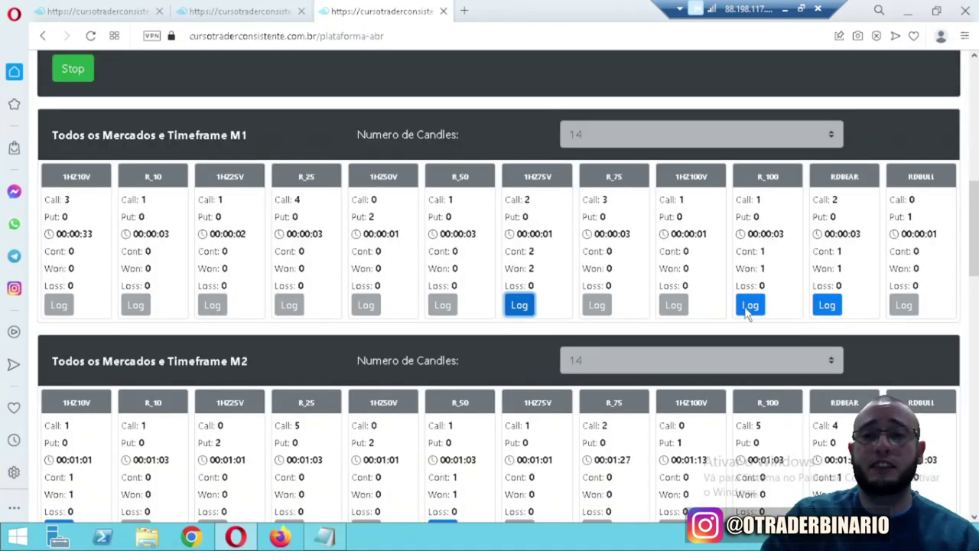
- Check the R_100 and RDBEAR logs of timeframe M1, close them and look further through the market list
{"action": "left_click", "coordinate": [750, 305]}
{"action": "left_click", "coordinate": [735, 352]}
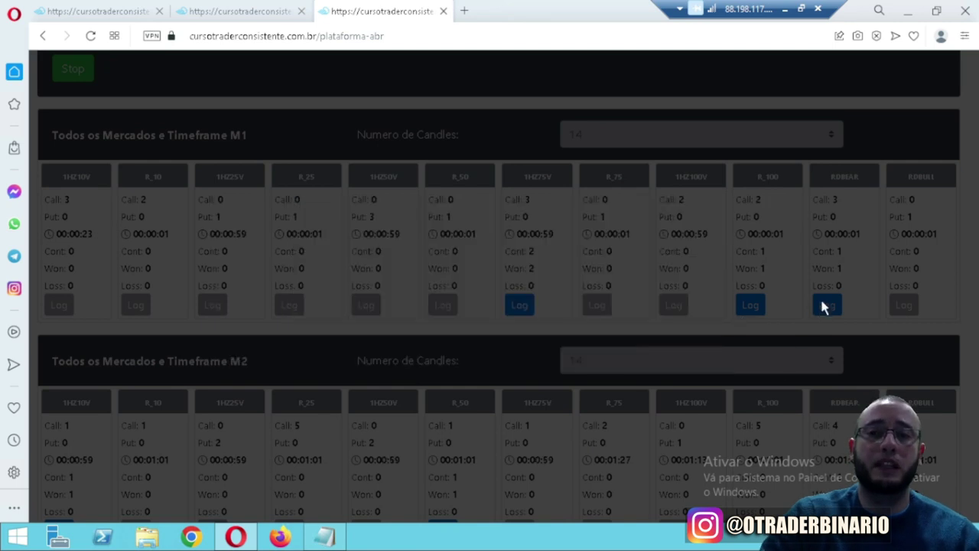
{"action": "left_click", "coordinate": [828, 306]}
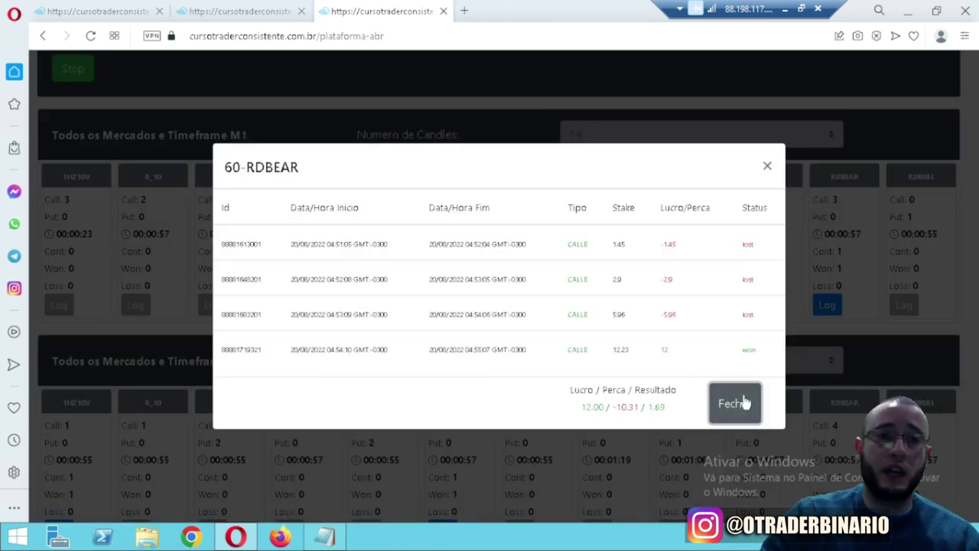
{"action": "left_click", "coordinate": [739, 402]}
{"action": "left_click_drag", "start_coordinate": [976, 242], "coordinate": [976, 249]}
{"action": "scroll", "coordinate": [976, 249], "scroll_direction": "down", "scroll_amount": 4}
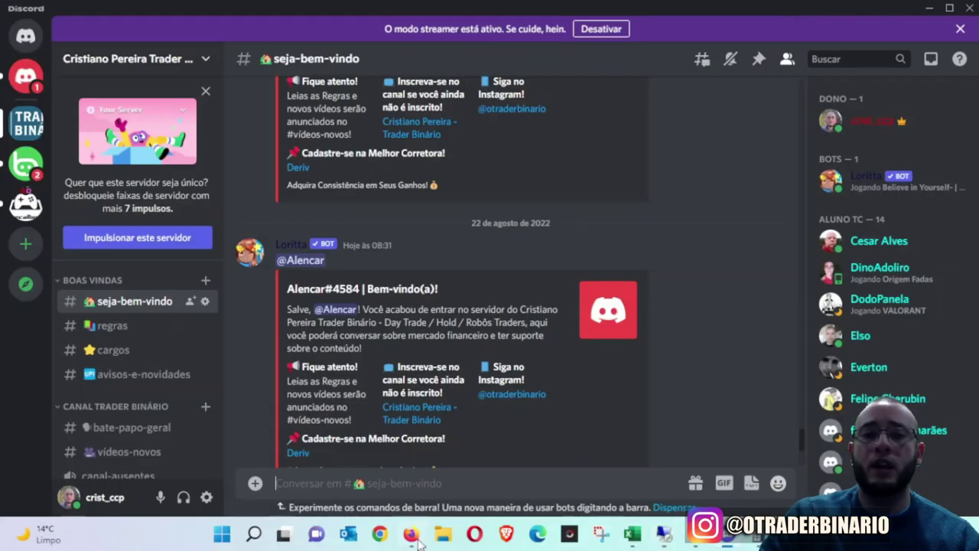
- Switch to the Excel workbook and open the August candle statistics on the Estatísticas Método ABR sheet
{"action": "left_click", "coordinate": [632, 534]}
{"action": "left_click", "coordinate": [61, 490]}
{"action": "left_click", "coordinate": [374, 492]}
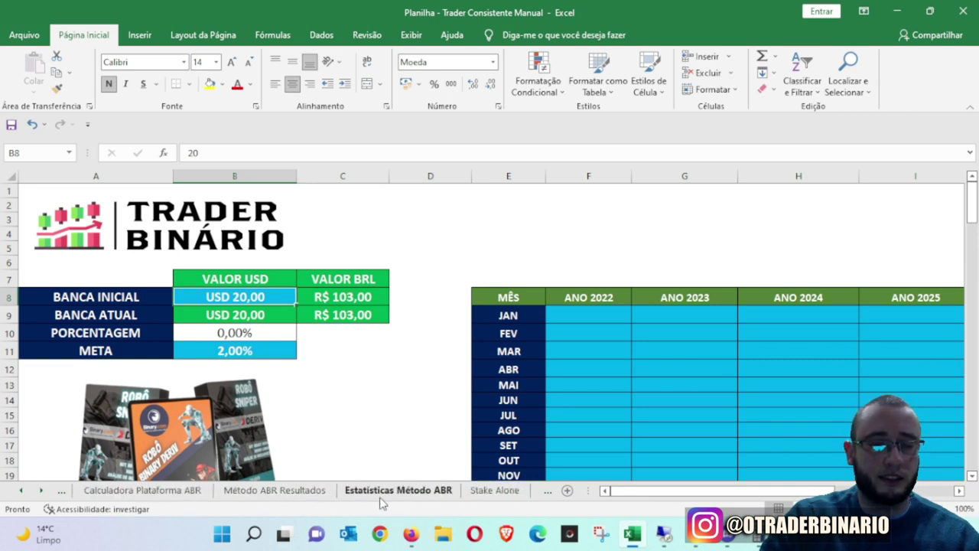
{"action": "left_click_drag", "start_coordinate": [681, 493], "coordinate": [662, 494]}
{"action": "left_click_drag", "start_coordinate": [974, 443], "coordinate": [974, 260]}
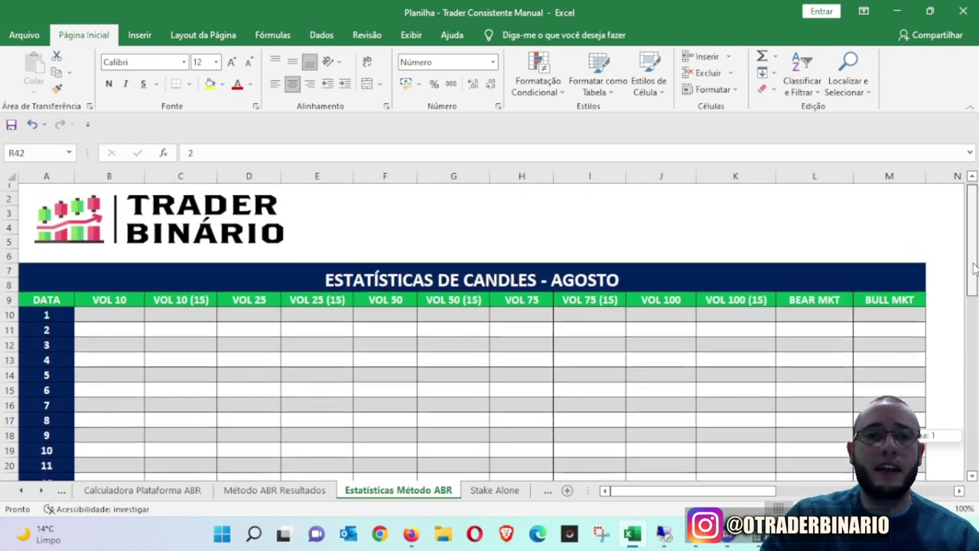
- Examine the August candle statistics around days 17 to 20, selecting the VOL 10 (1S) entry for day 17
{"action": "scroll", "coordinate": [561, 361], "scroll_direction": "down", "scroll_amount": 5}
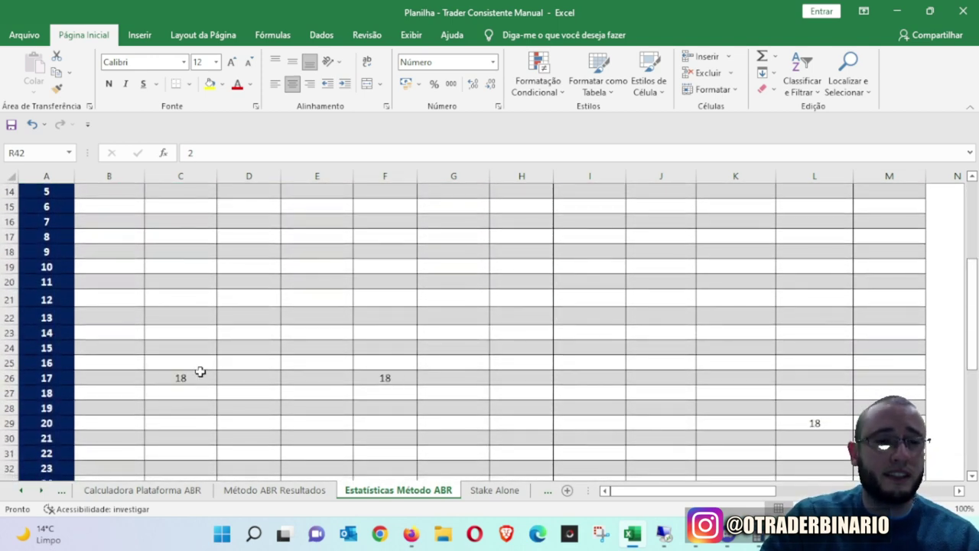
{"action": "left_click", "coordinate": [182, 376]}
{"action": "mouse_move", "coordinate": [974, 357]}
{"action": "left_mouse_down"}
{"action": "mouse_move", "coordinate": [972, 390]}
{"action": "mouse_move", "coordinate": [970, 277]}
{"action": "mouse_move", "coordinate": [970, 368]}
{"action": "left_mouse_up"}
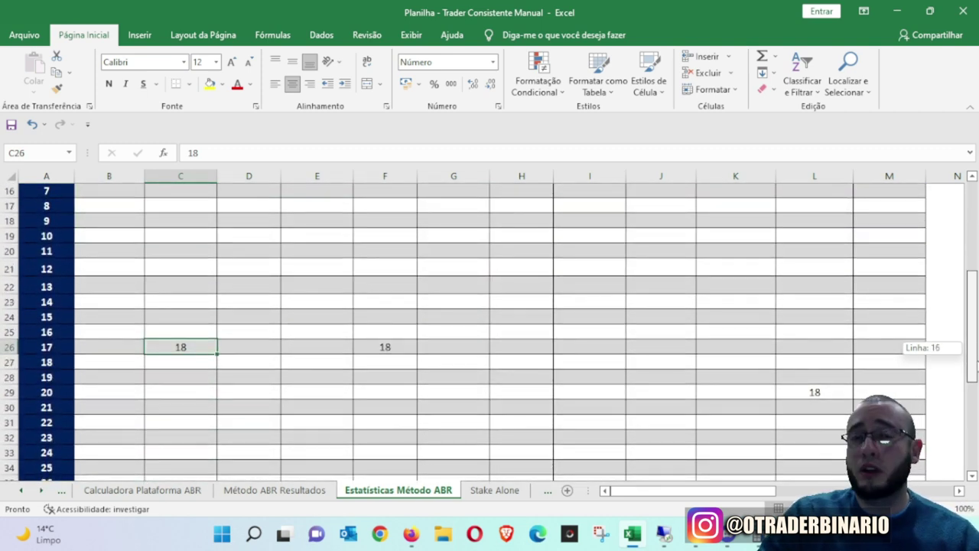
{"action": "left_click_drag", "start_coordinate": [974, 359], "coordinate": [974, 353]}
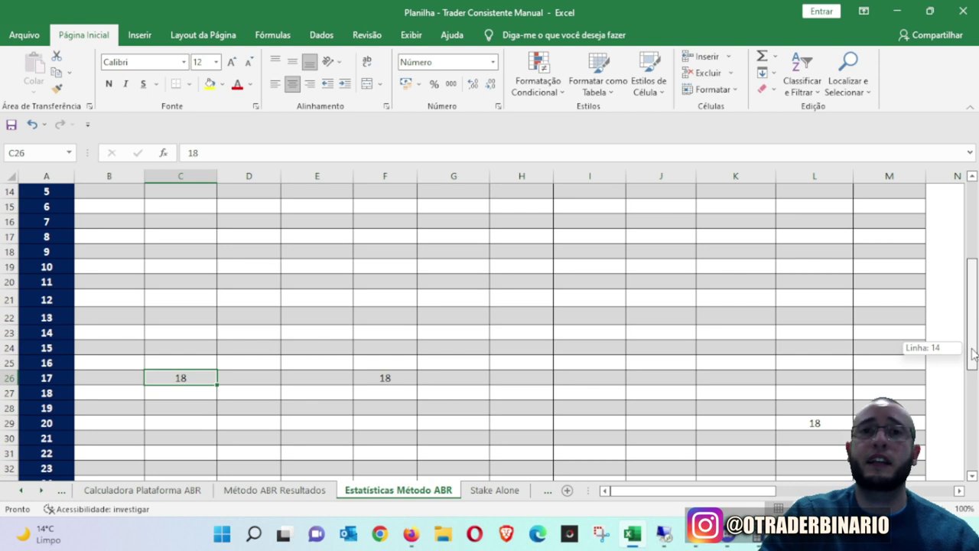
{"action": "left_click_drag", "start_coordinate": [974, 354], "coordinate": [973, 191]}
- View the Calculadora Martingale Int sheet, followed by the stake settings and value sequence on the Calculadora Martingale sheet
{"action": "left_click", "coordinate": [20, 490]}
{"action": "left_click", "coordinate": [21, 490]}
{"action": "left_click", "coordinate": [20, 489]}
{"action": "left_click", "coordinate": [21, 489]}
{"action": "left_click", "coordinate": [21, 490]}
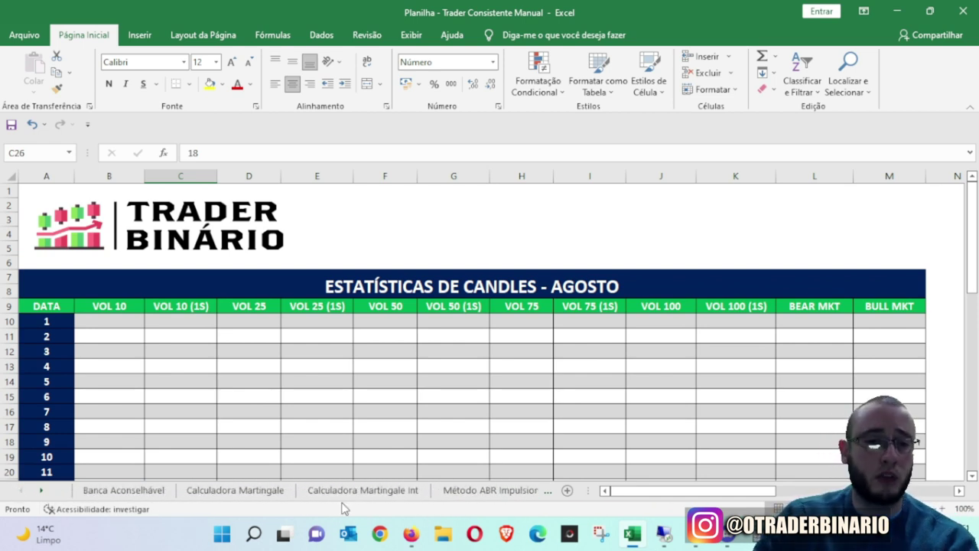
{"action": "left_click", "coordinate": [344, 492]}
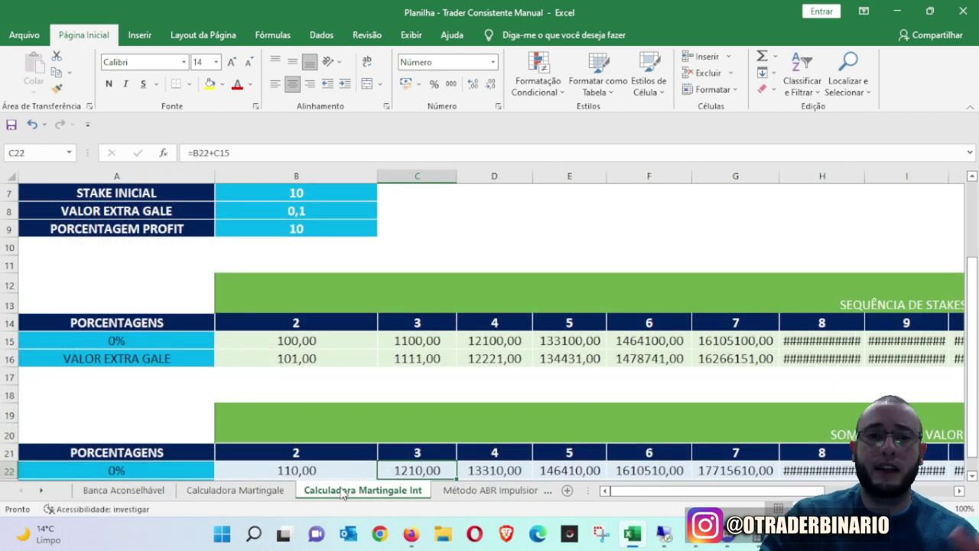
{"action": "left_click", "coordinate": [235, 489]}
{"action": "scroll", "coordinate": [478, 368], "scroll_direction": "up", "scroll_amount": 2}
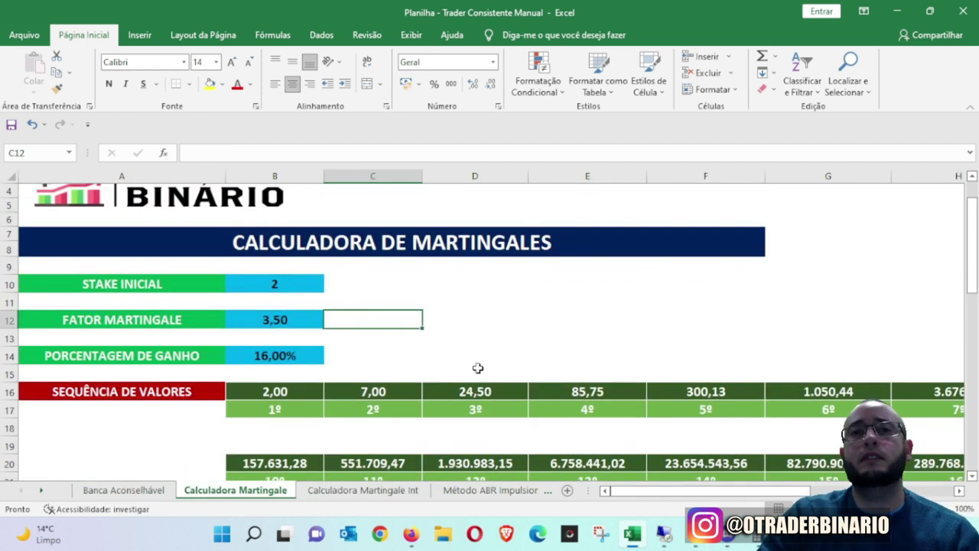